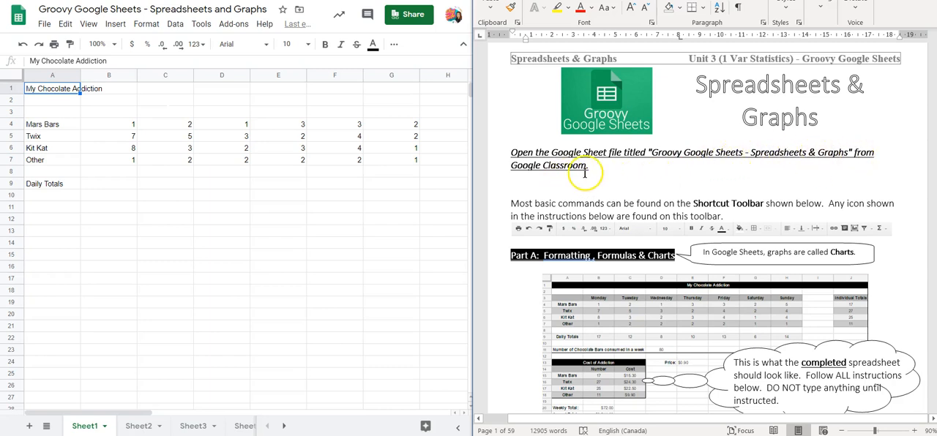
Step: Read the worksheet's opening instructions and check which additional commands the spreadsheet's toolbar offers
scroll(603, 191, "down", 2)
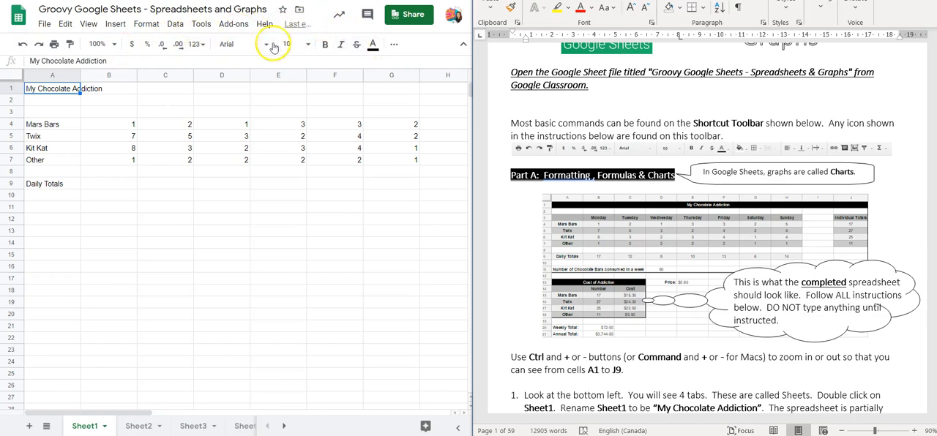
left_click(394, 46)
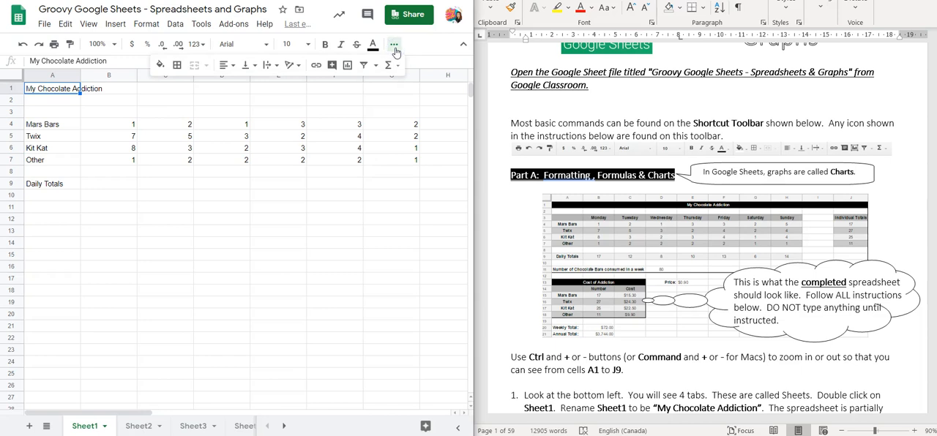
left_click(394, 47)
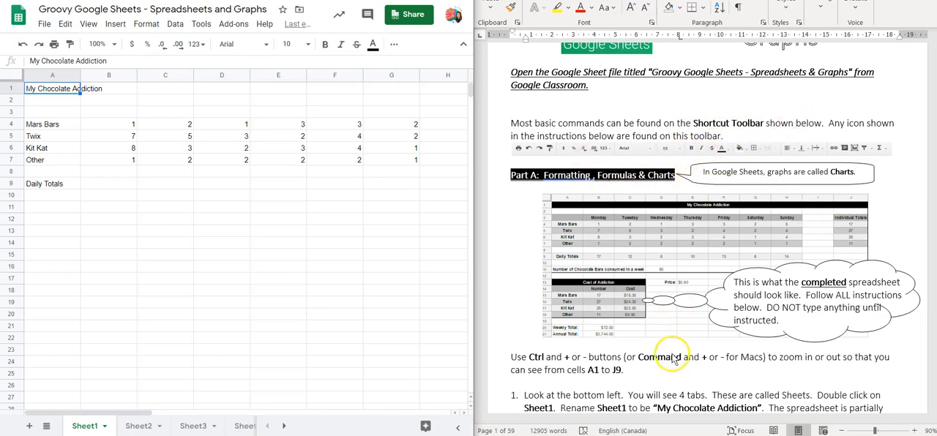
scroll(623, 148, "down", 2)
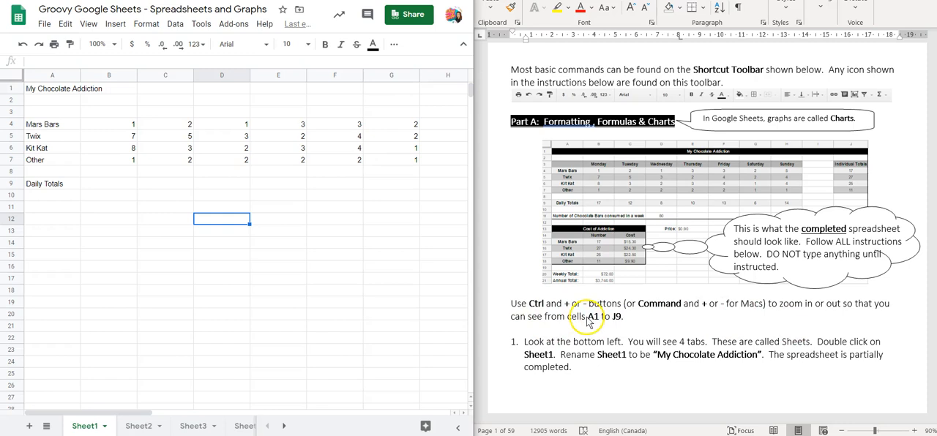
Step: Enable compatible spreadsheet shortcuts in the keyboard shortcuts settings, disable them again and close the settings
left_click(263, 27)
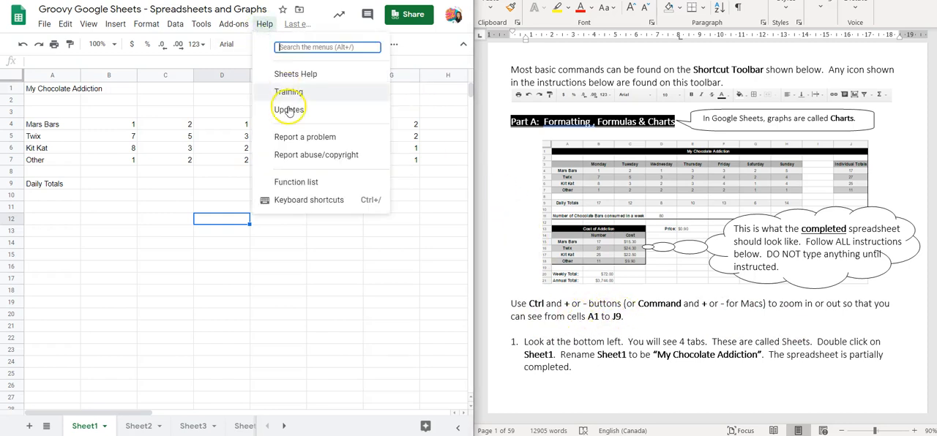
left_click(313, 206)
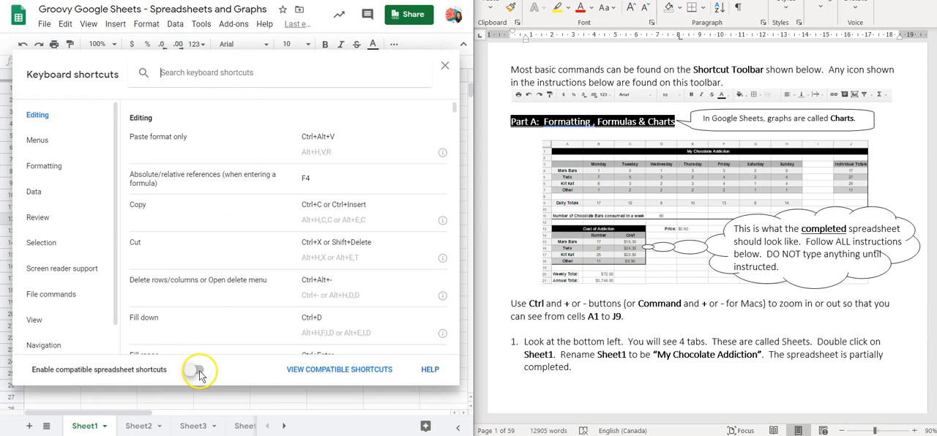
left_click(200, 373)
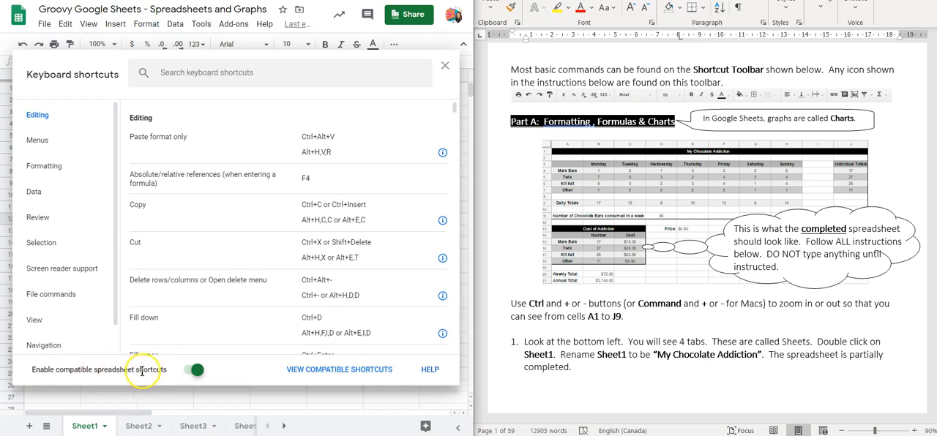
left_click(191, 371)
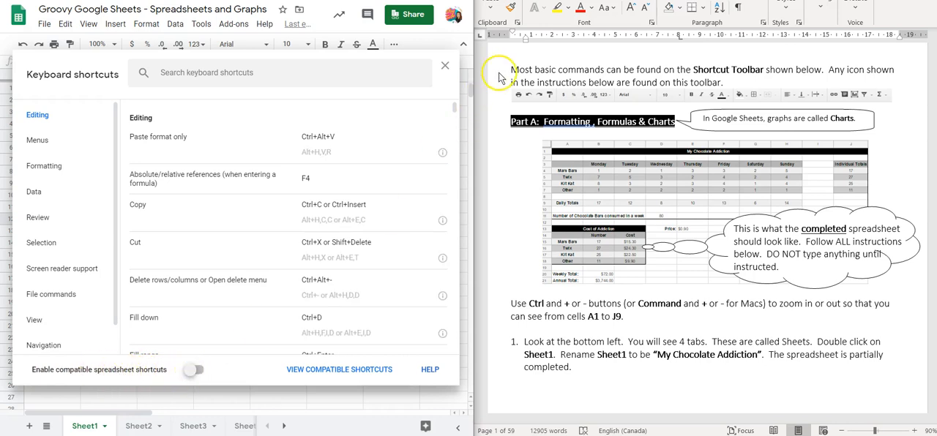
left_click(448, 69)
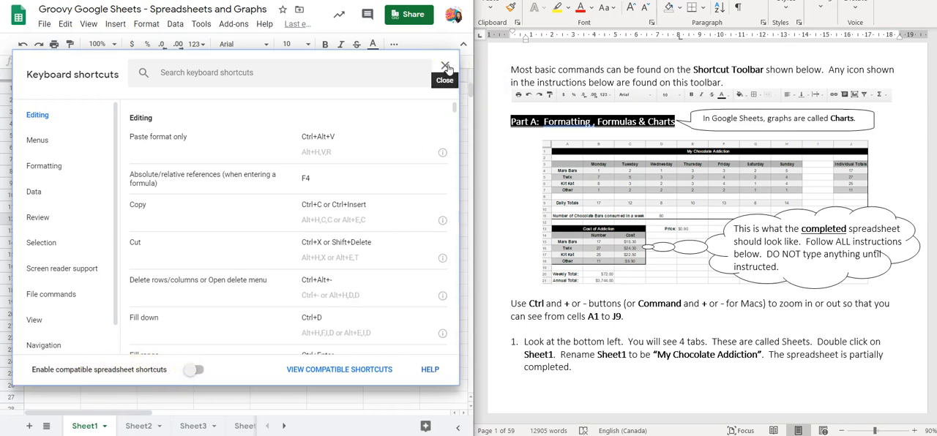
left_click(447, 67)
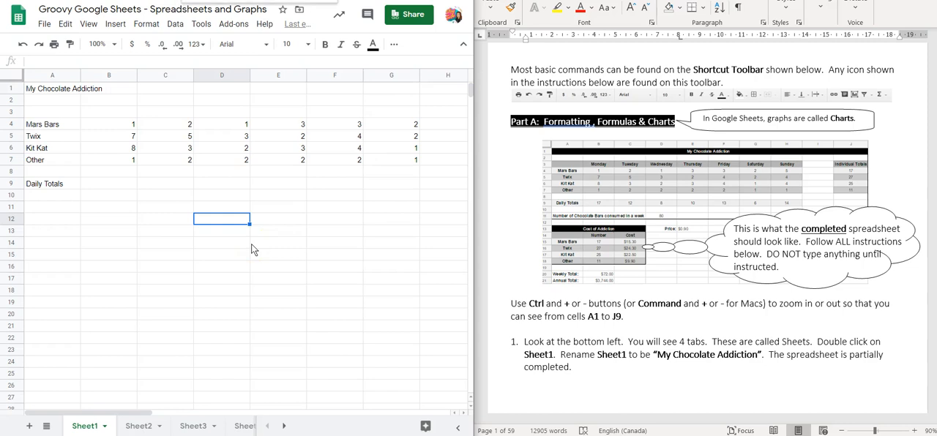
Step: Zoom out of the spreadsheet far enough to fit cells A1 to J9 in view
key("ctrl+minus")
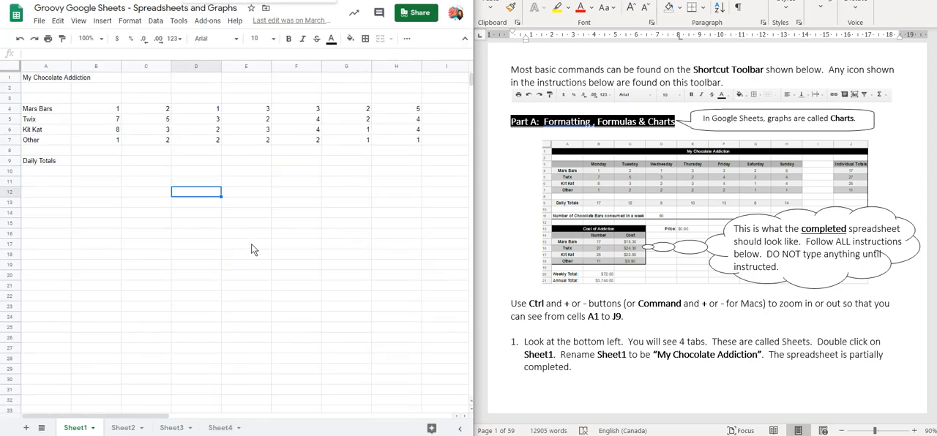
key("ctrl+minus")
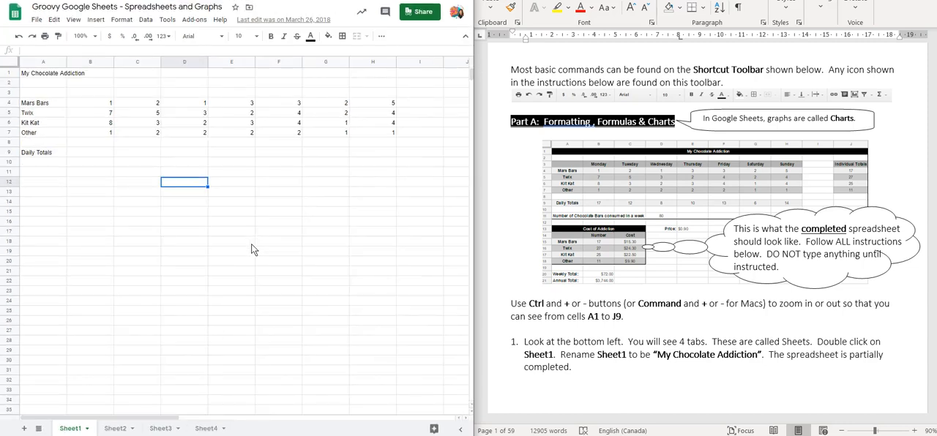
key("ctrl+minus")
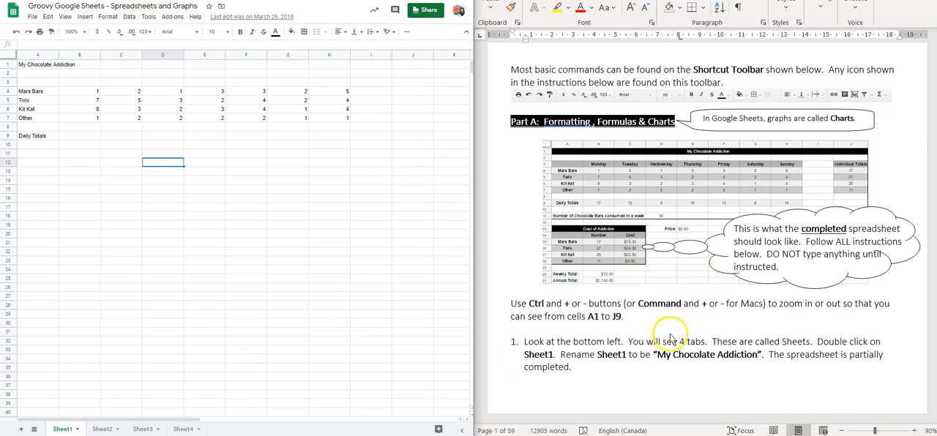
Step: Rename Sheet1 as "My Chocolate Addiction"
left_click(556, 354)
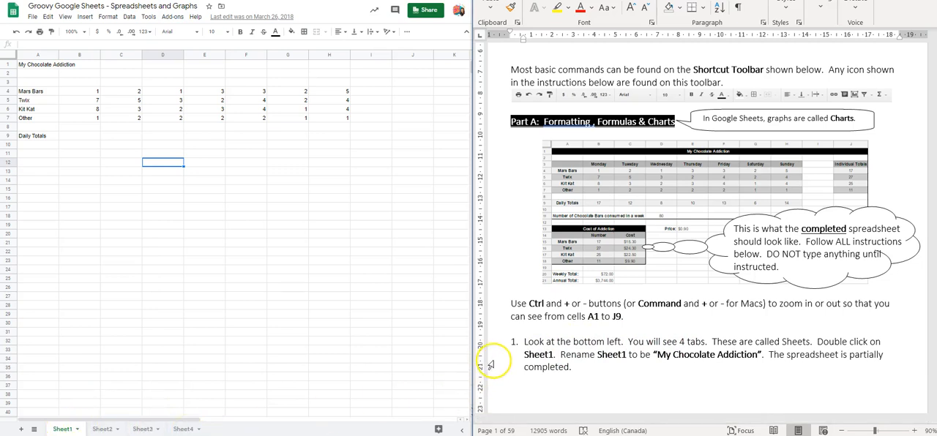
double_click(57, 431)
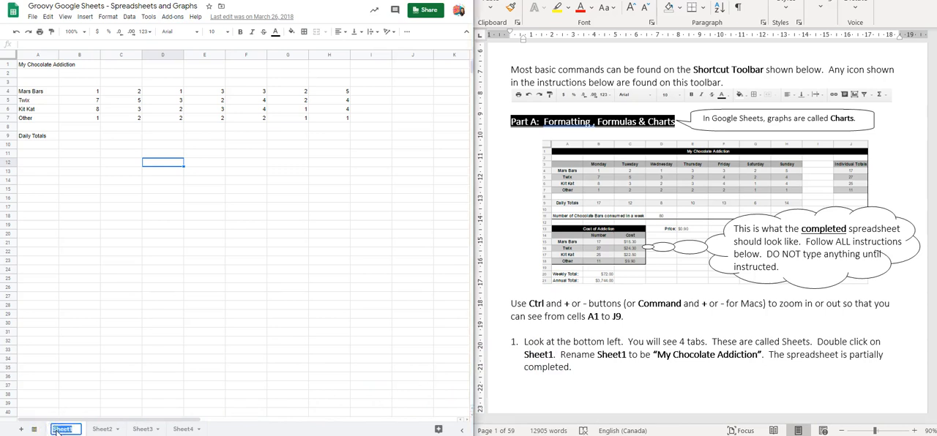
type("My Chocolate Addiction")
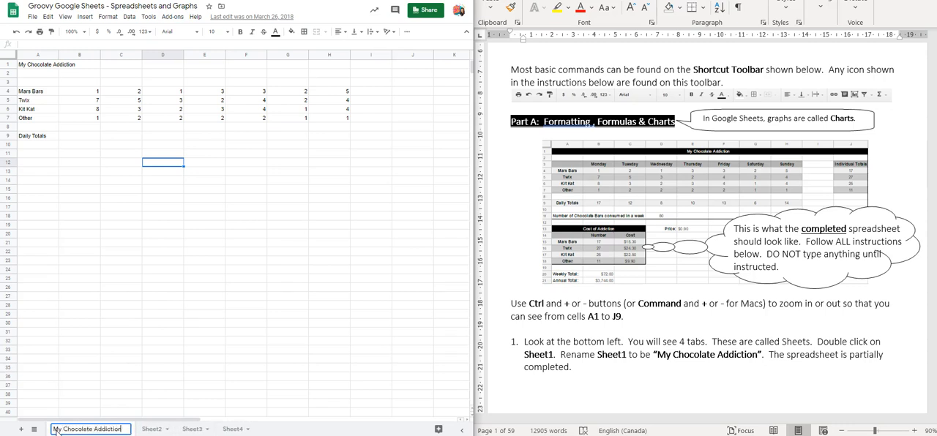
key("Return")
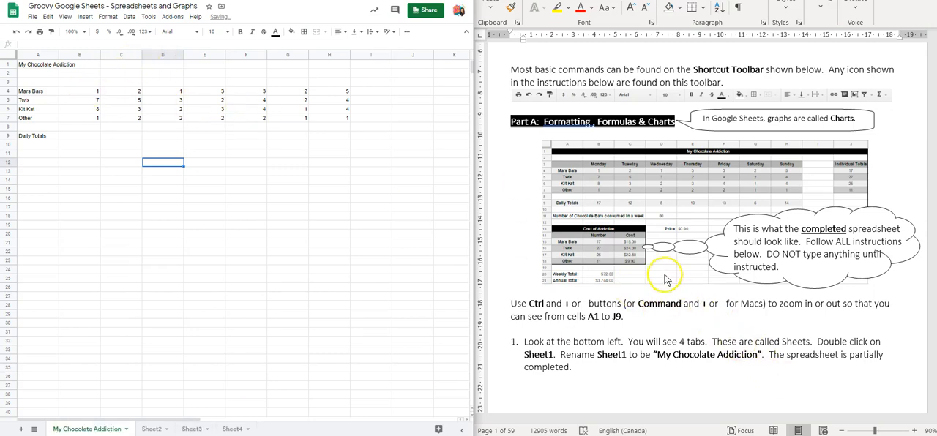
Step: Merge cells A1 to J1 and centre the title horizontally across them
scroll(653, 289, "down", 3)
scroll(653, 289, "down", 8)
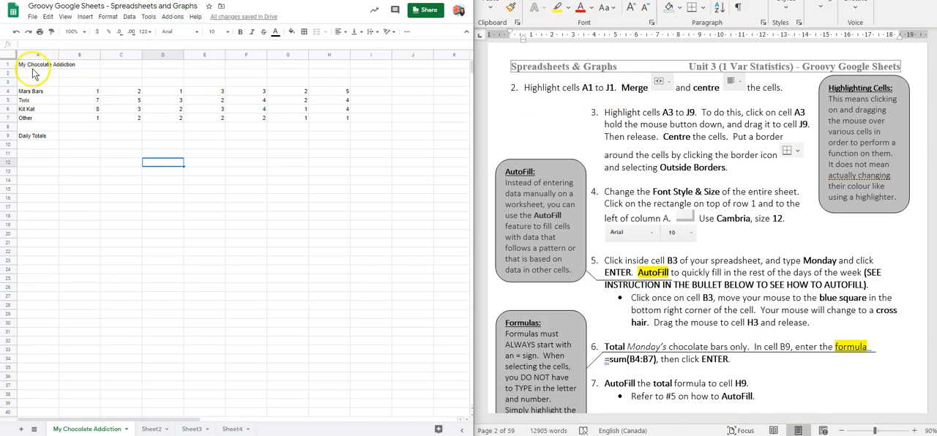
left_click_drag(32, 70, 412, 65)
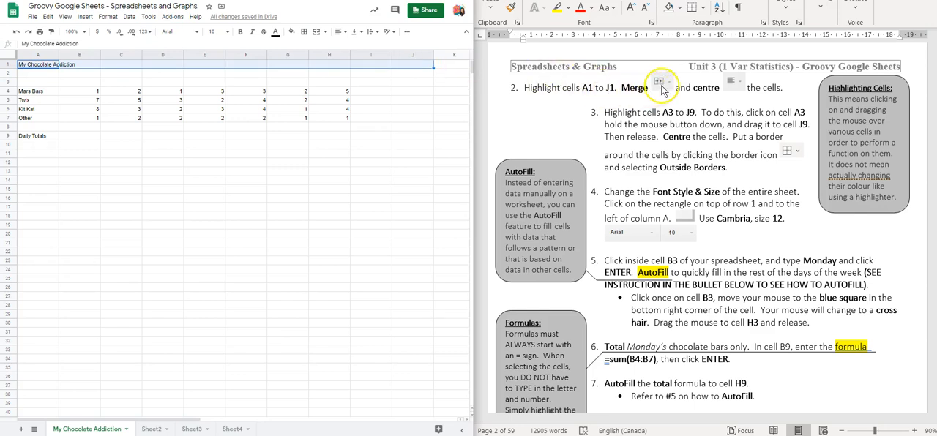
left_click(317, 33)
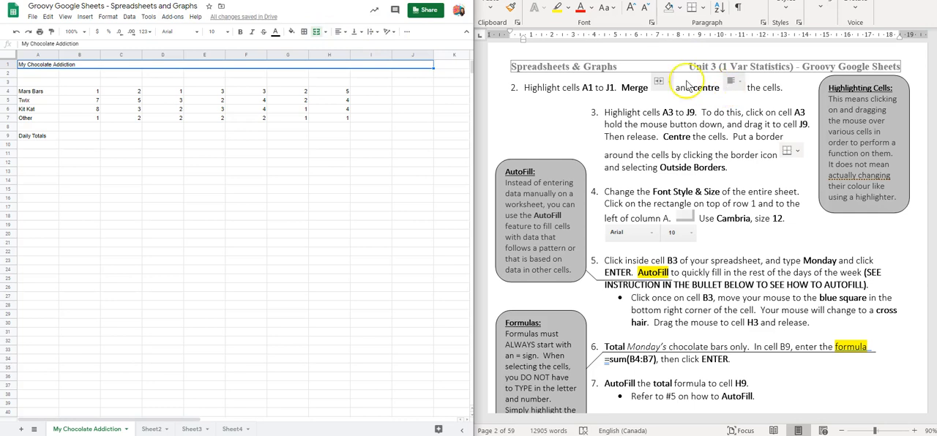
left_click(339, 33)
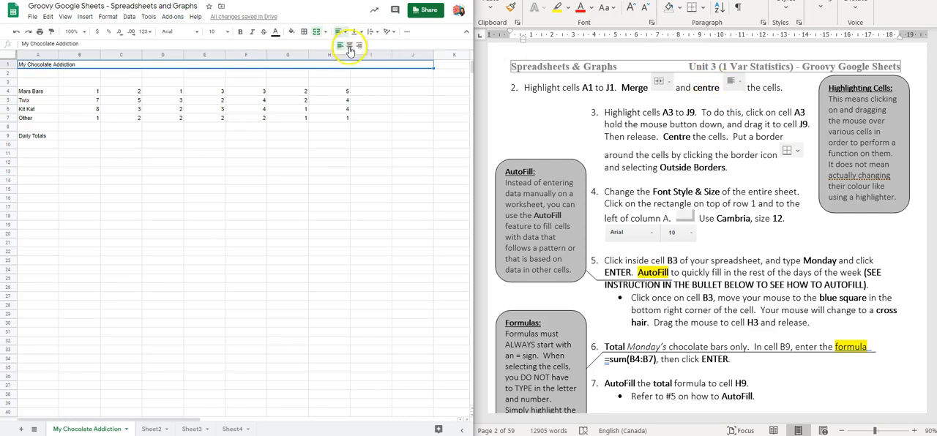
left_click(349, 46)
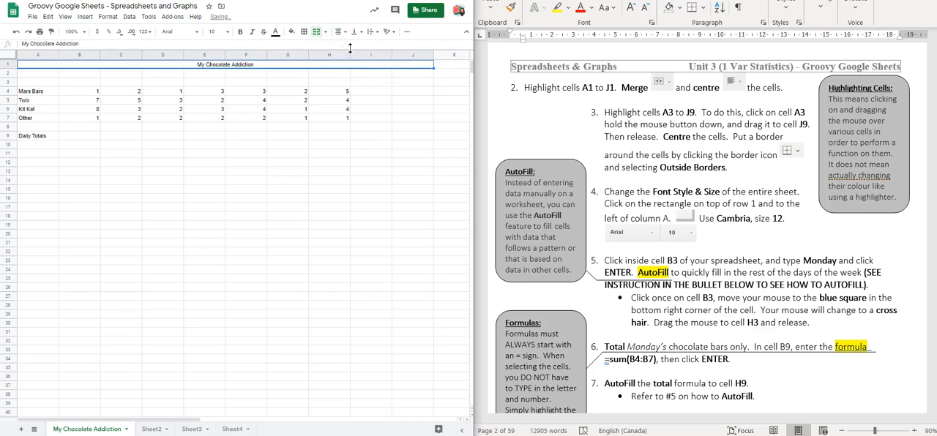
Step: Centre the contents of cells A3 to J9 horizontally and put an outer border around the range
left_click(620, 118)
left_click_drag(37, 82, 400, 137)
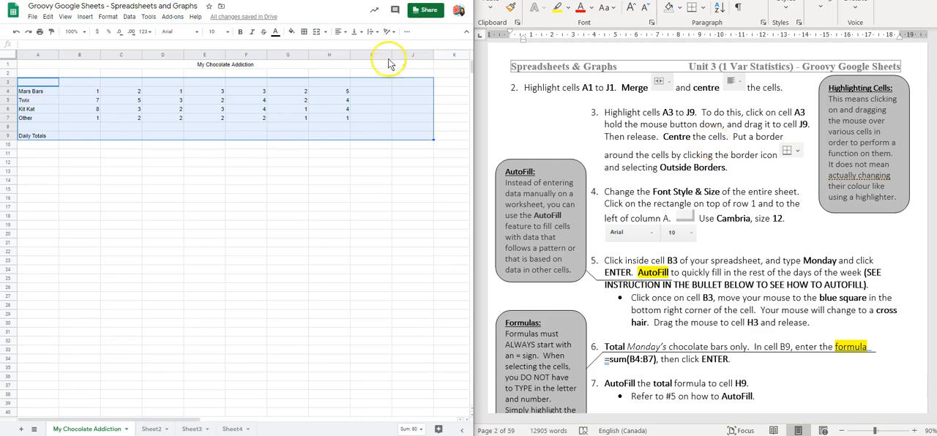
left_click(340, 33)
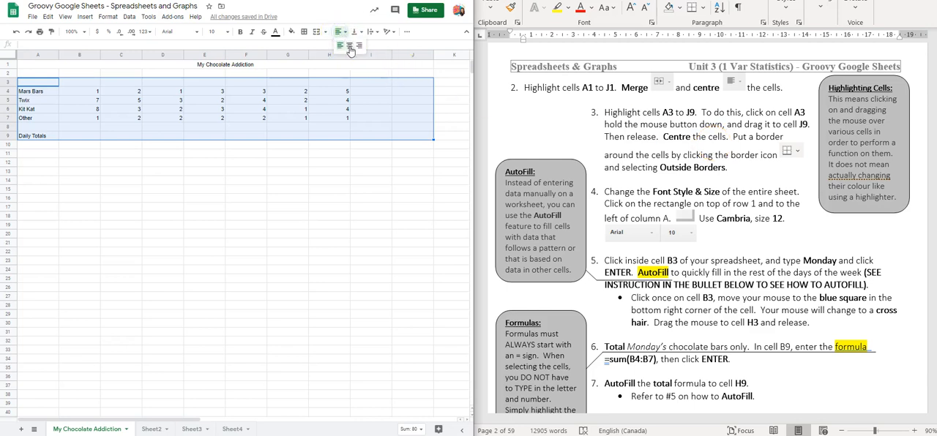
left_click(350, 46)
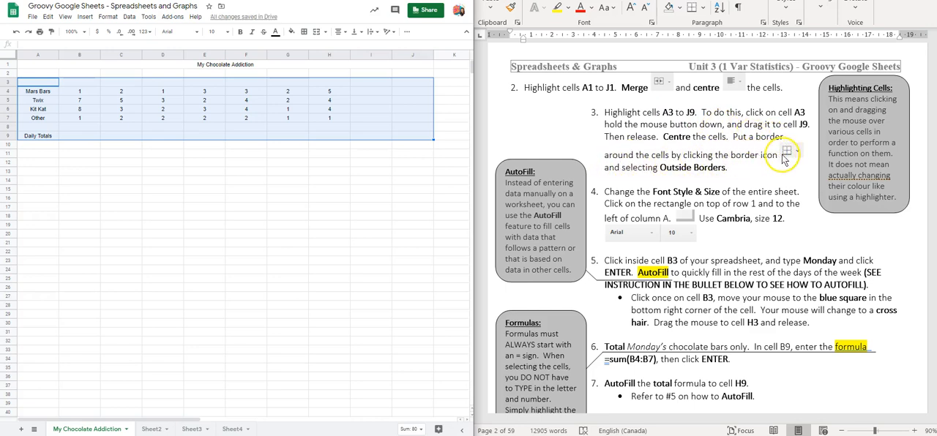
left_click(305, 34)
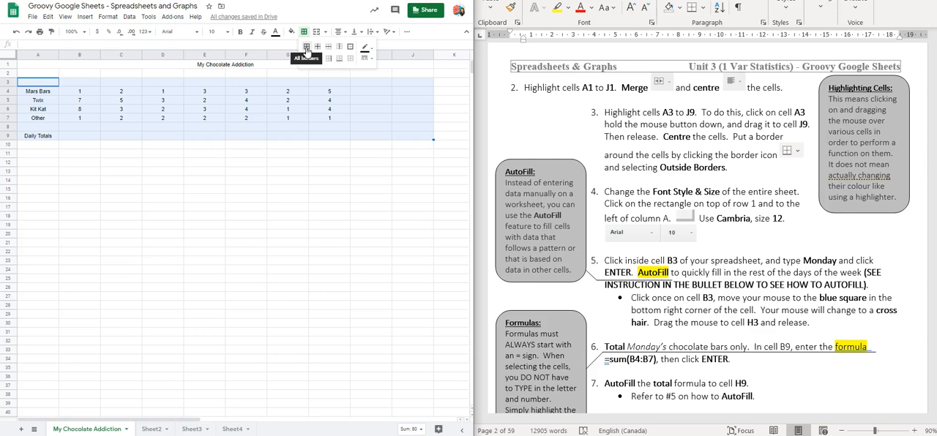
left_click(351, 48)
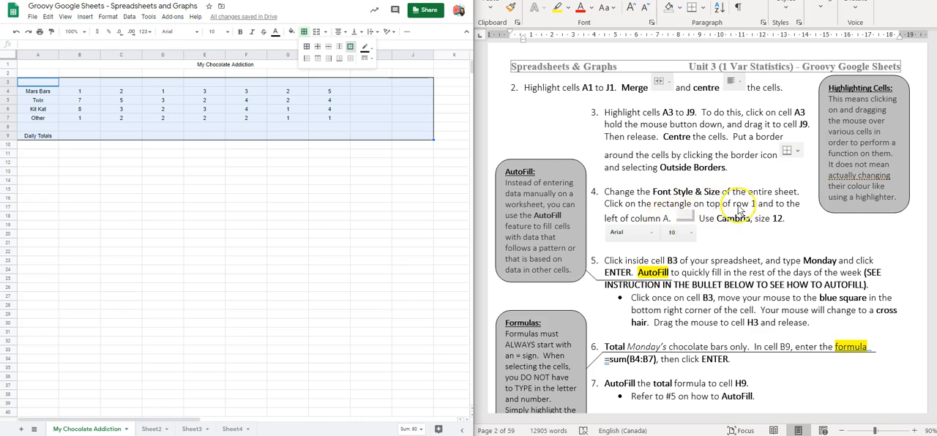
Step: Change the font of the entire sheet to Cambria, size 12
left_click(9, 56)
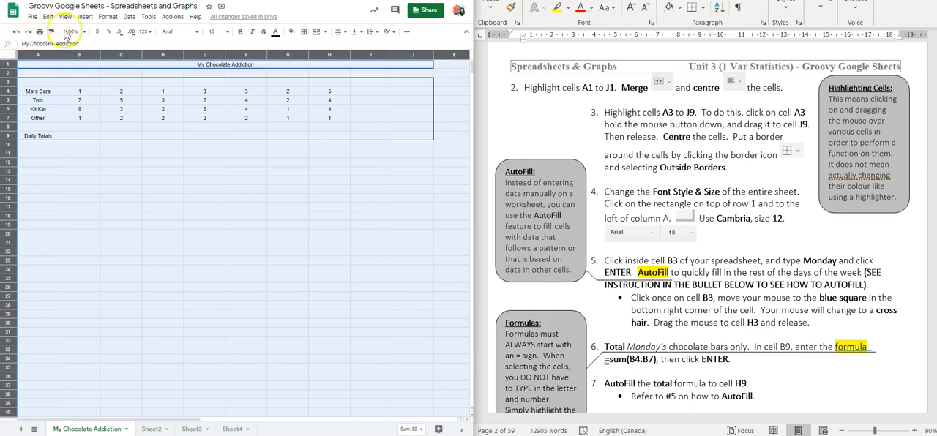
left_click(197, 32)
left_click(181, 138)
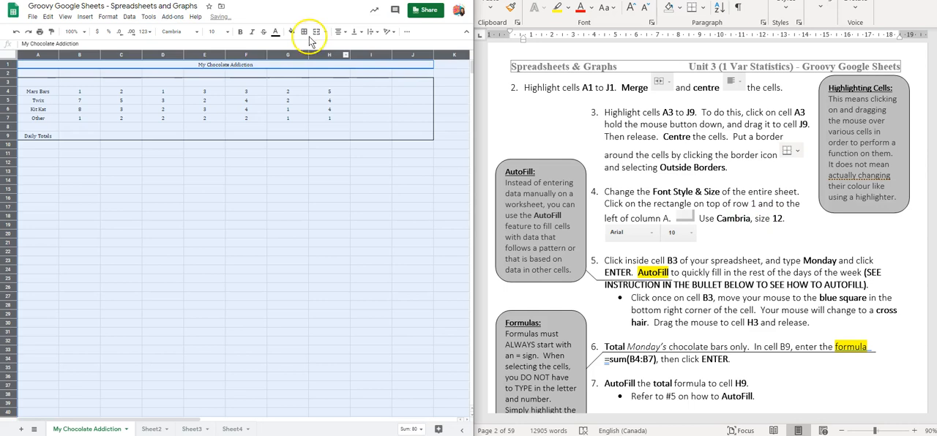
left_click(228, 31)
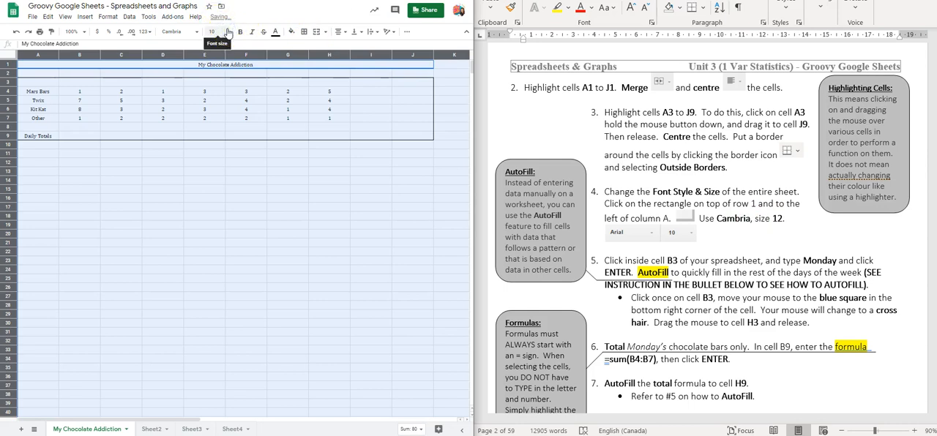
left_click(213, 126)
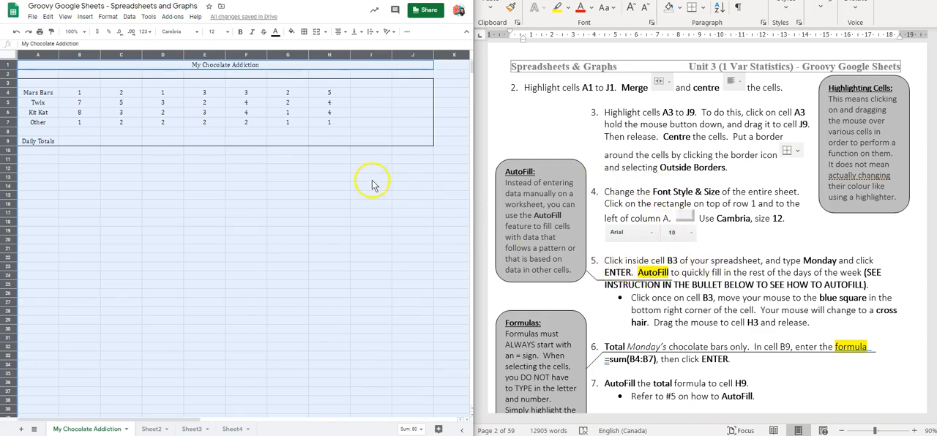
left_click(344, 178)
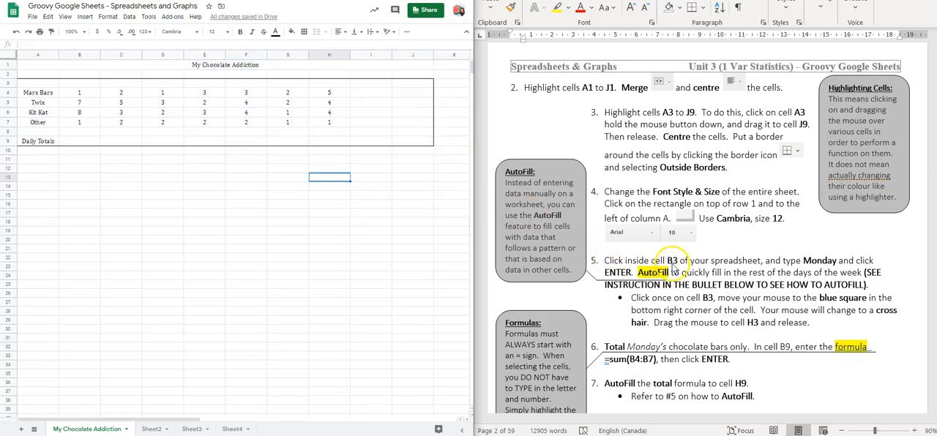
Step: Enter Monday as the first day heading in cell B3
left_click(80, 84)
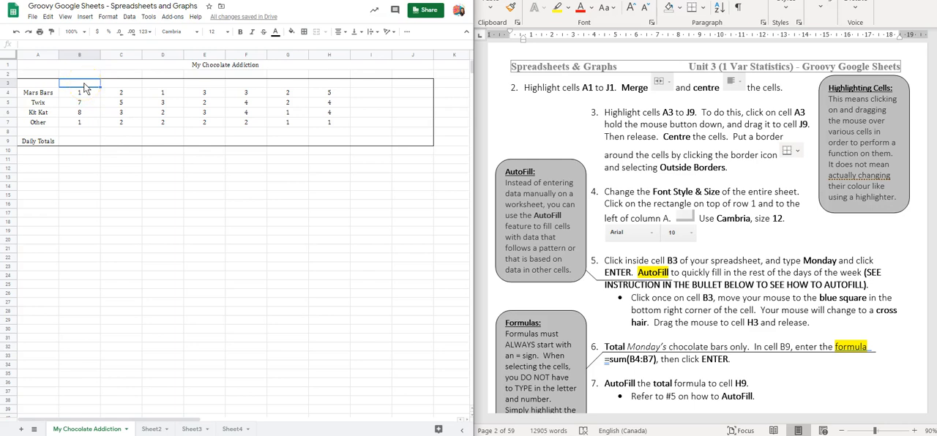
type("Monday")
left_click(88, 91)
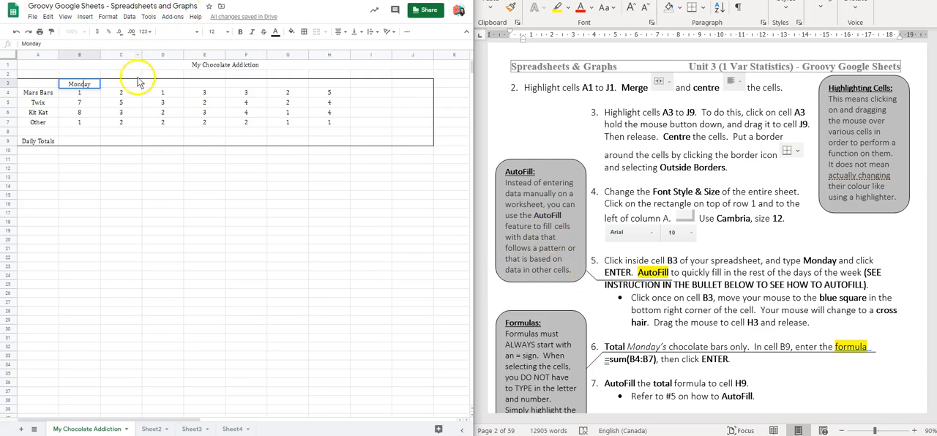
left_click(82, 112)
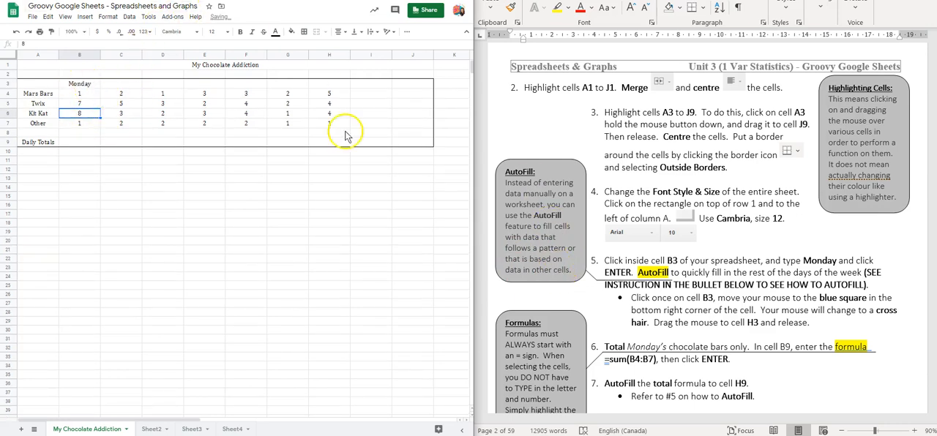
Step: AutoFill the days of the week from Monday in cell B3 across to cell H3
left_click(88, 85)
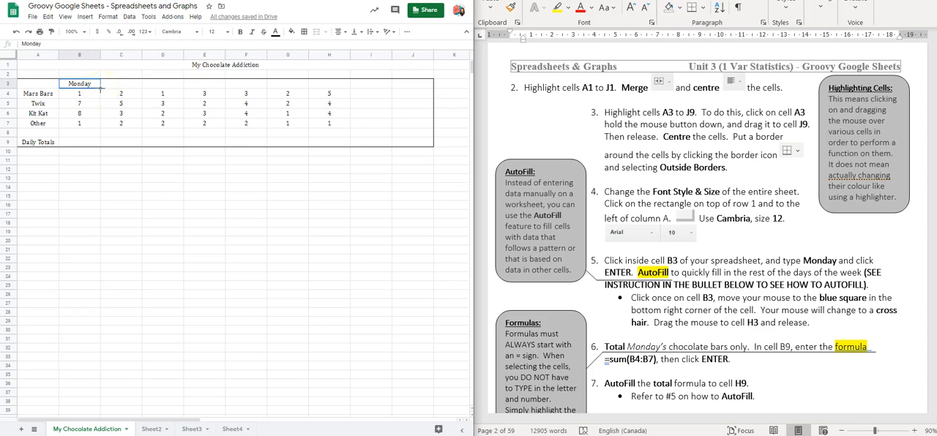
left_click_drag(101, 89, 245, 86)
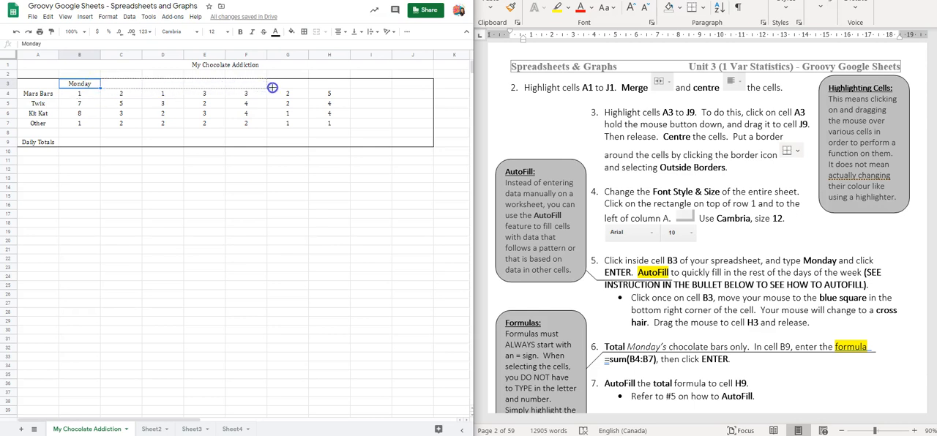
left_click_drag(306, 88, 323, 87)
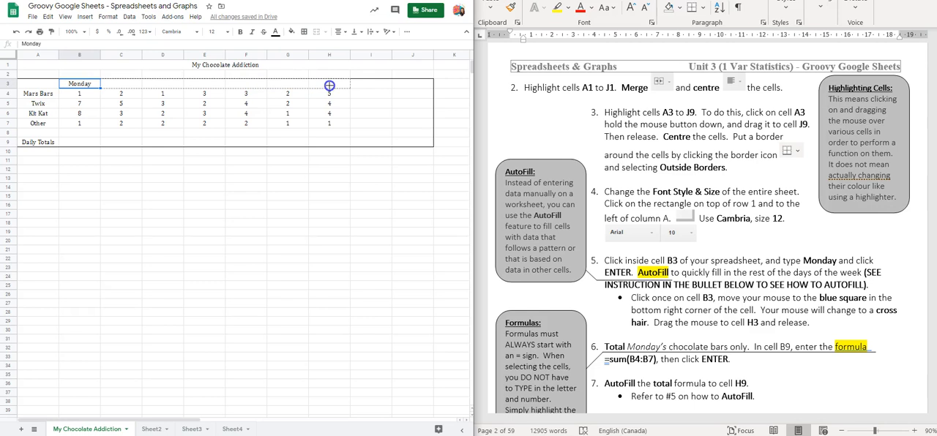
left_click_drag(329, 86, 329, 84)
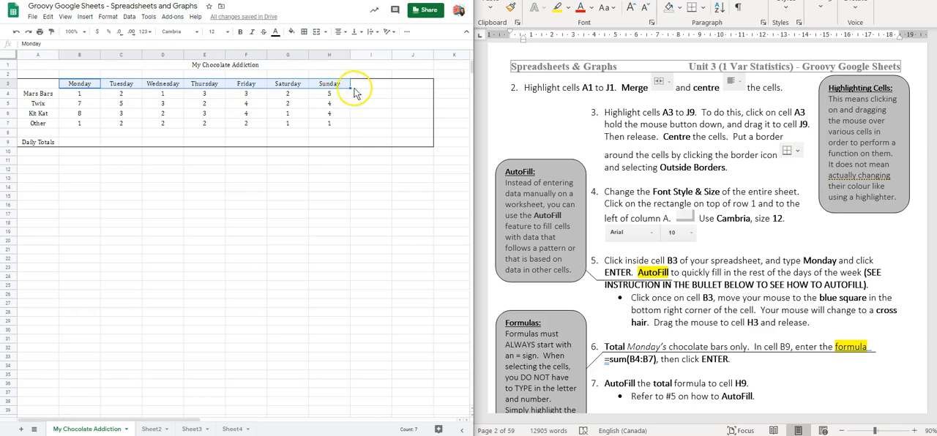
Step: Enter the suggested formula =SUM(B4:B7) in cell B9 and clear the cell again
scroll(678, 216, "down", 1)
scroll(677, 213, "down", 1)
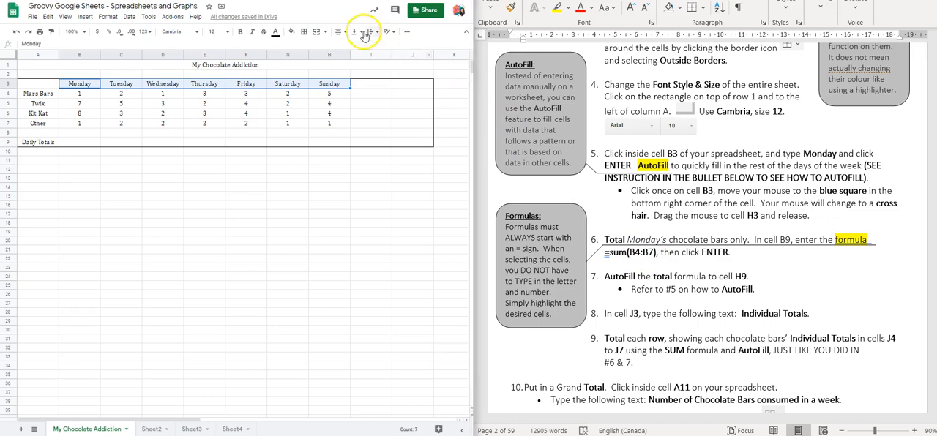
left_click(79, 143)
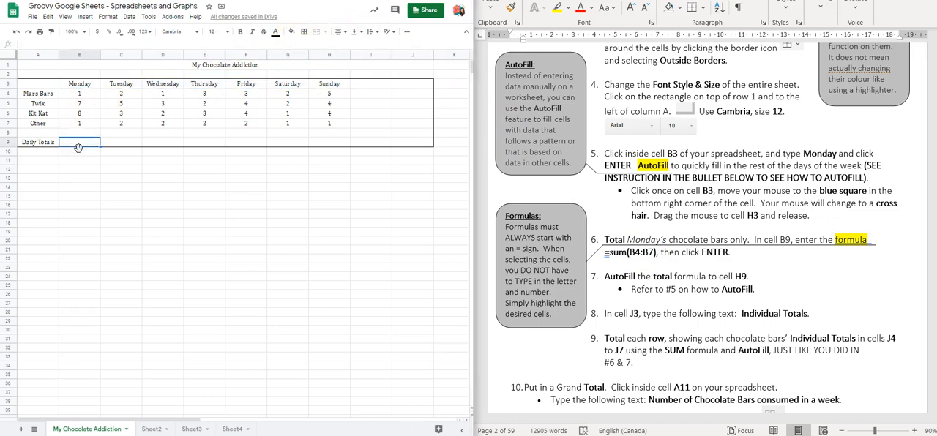
type("=")
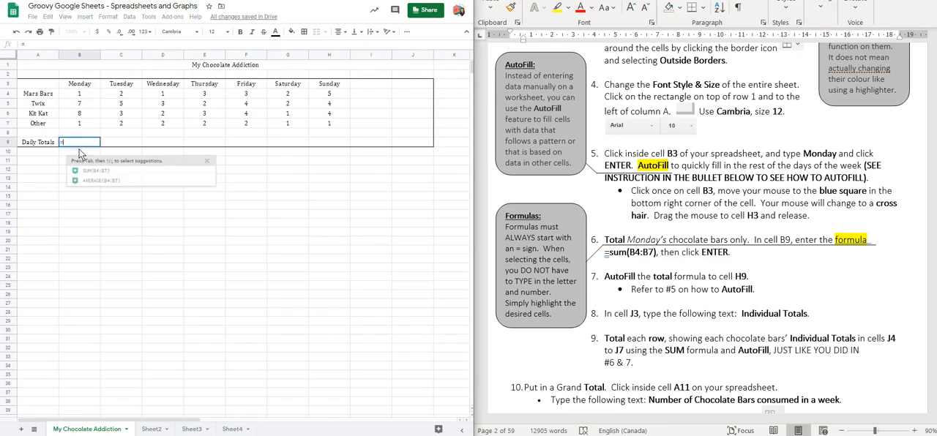
type("sum")
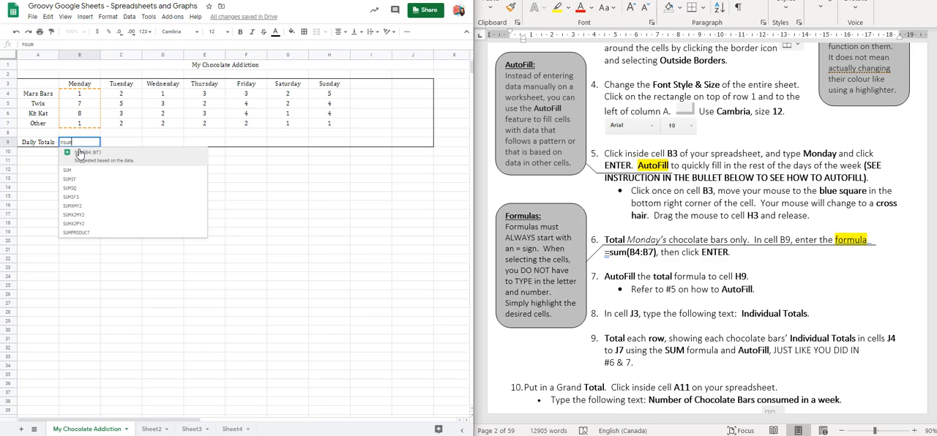
left_click(83, 163)
left_click(84, 159)
left_click(92, 158)
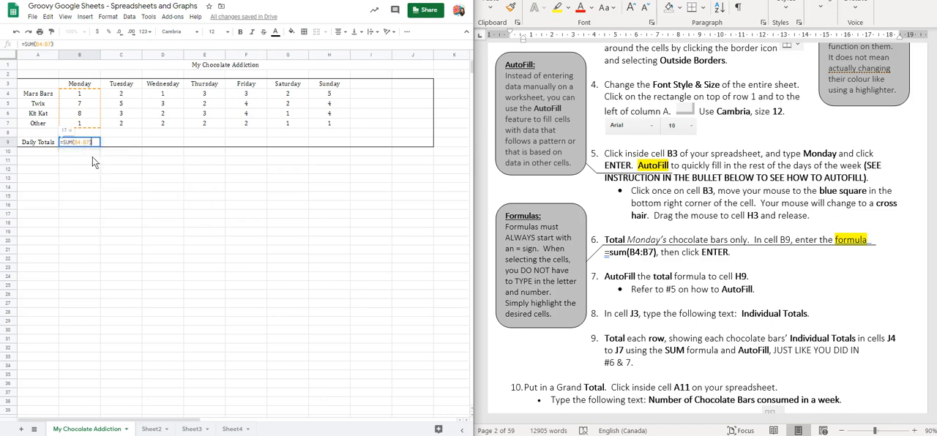
key("Return")
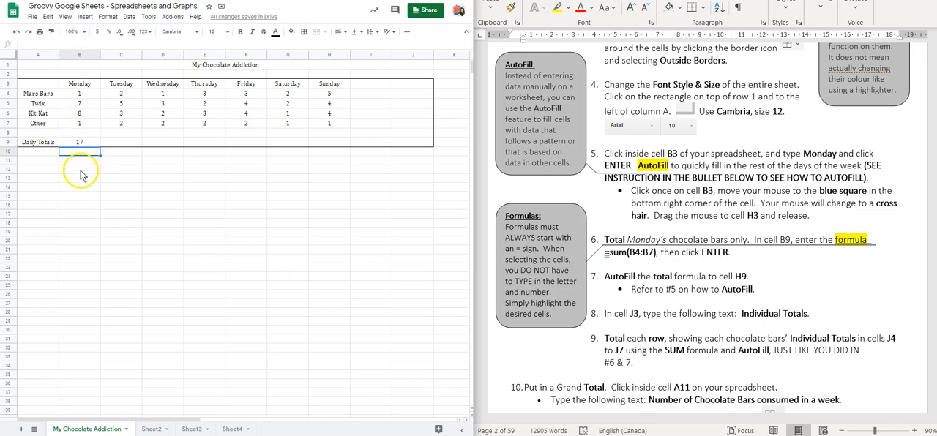
left_click(83, 144)
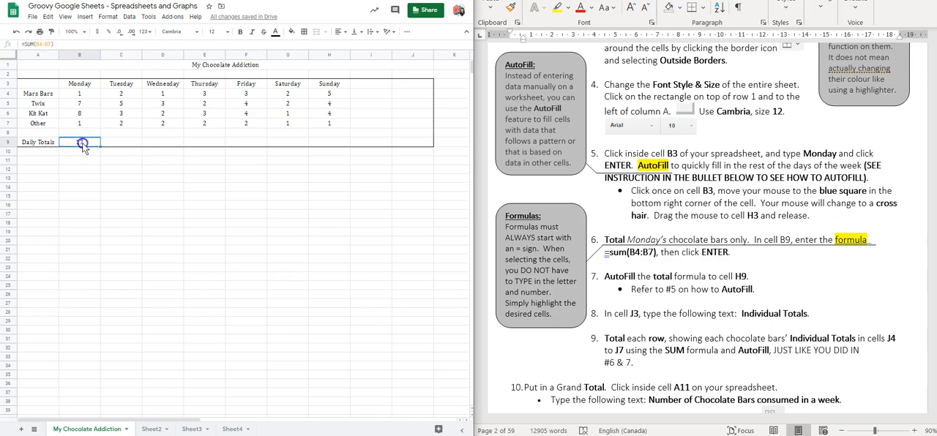
key("Delete")
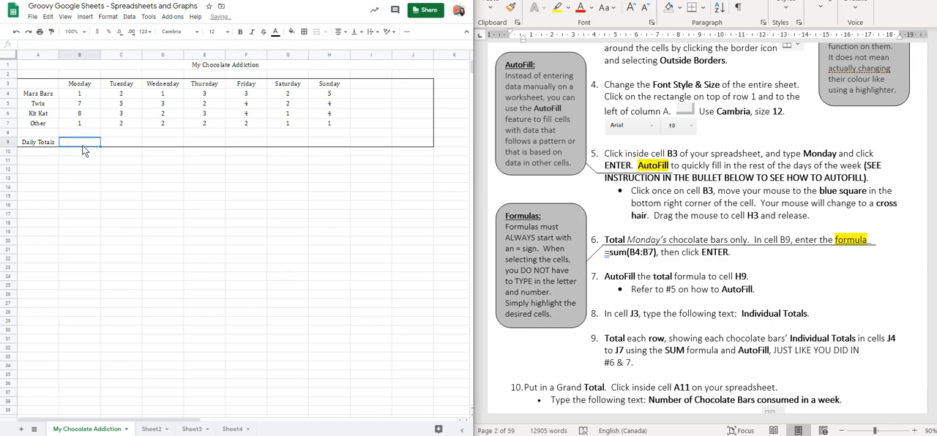
Step: Begin a SUM formula in cell B9 for Monday's daily total
type("=")
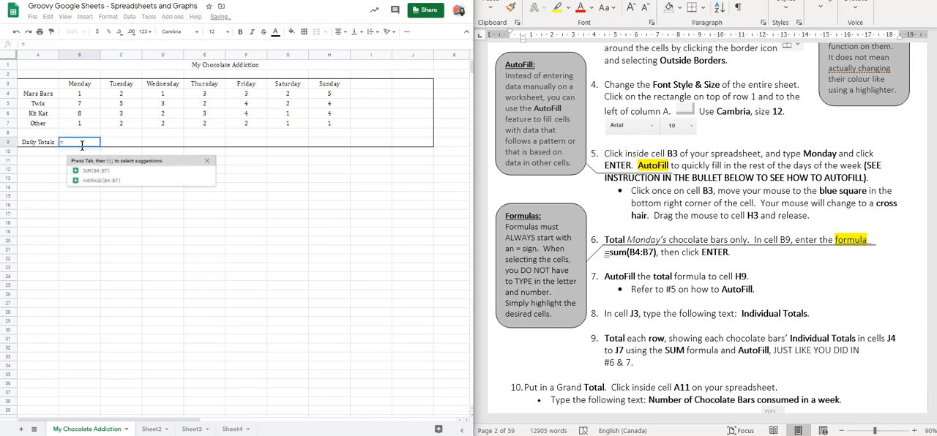
type("sum")
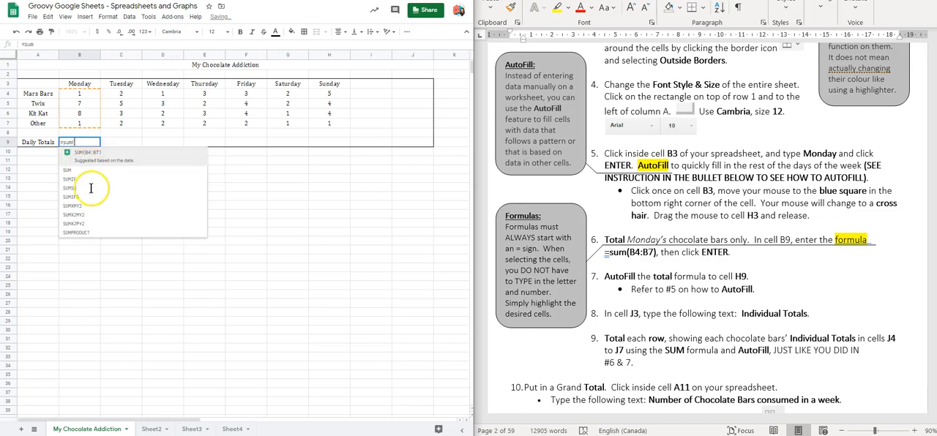
type("(")
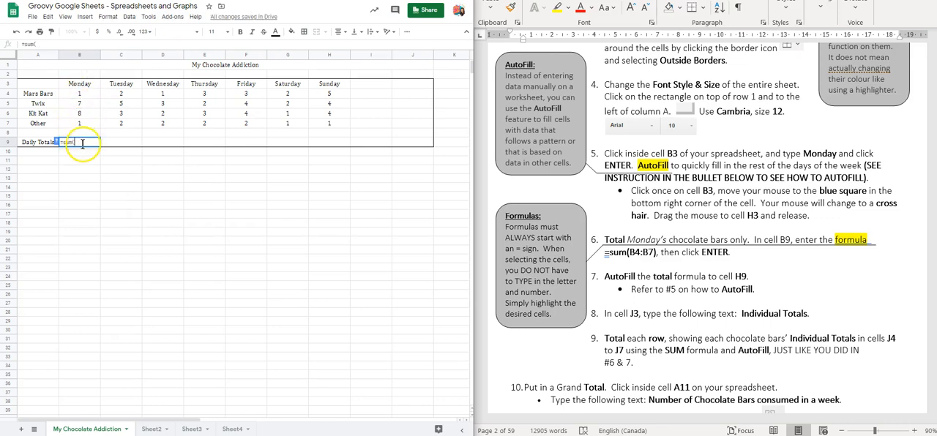
left_click(85, 97)
left_click_drag(84, 96, 85, 125)
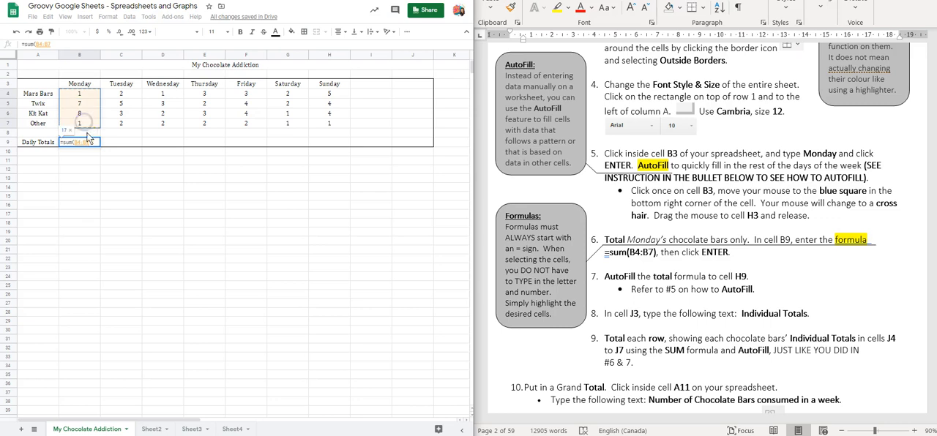
left_click(84, 141)
key("BackSpace")
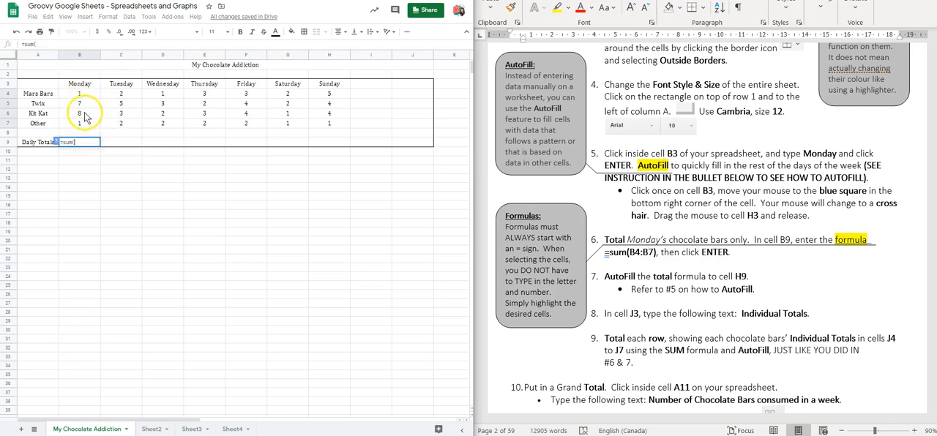
left_click(90, 99)
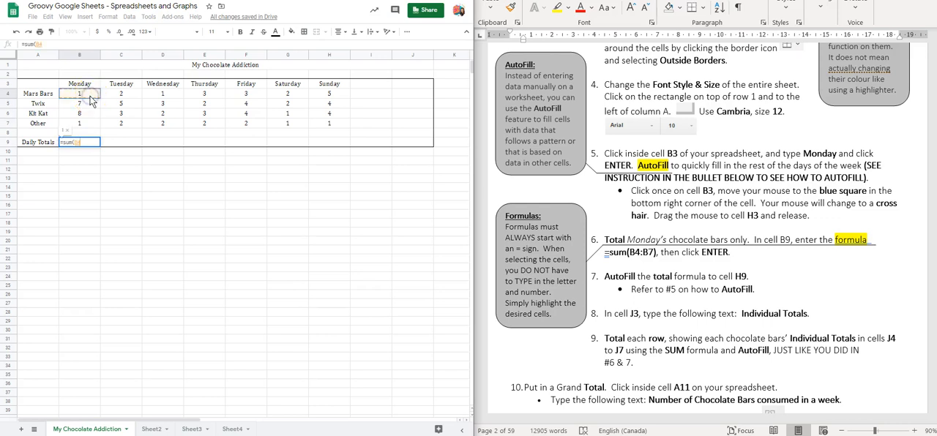
left_click_drag(90, 99, 87, 115)
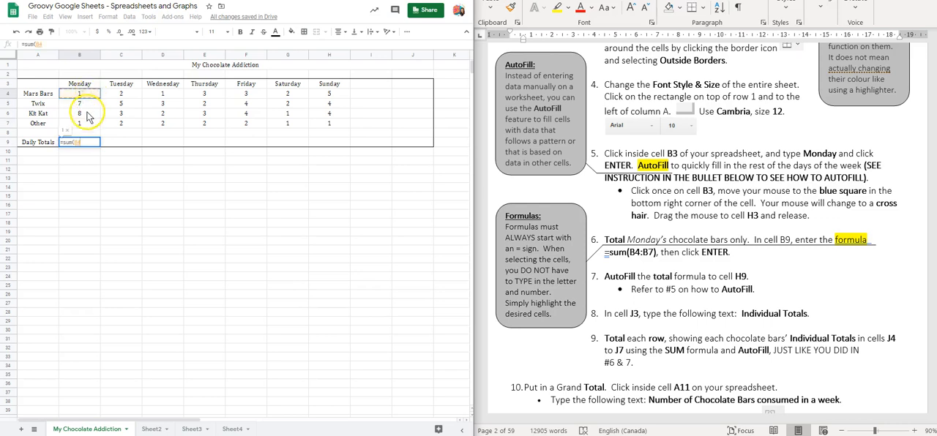
left_click(87, 116, "ctrl")
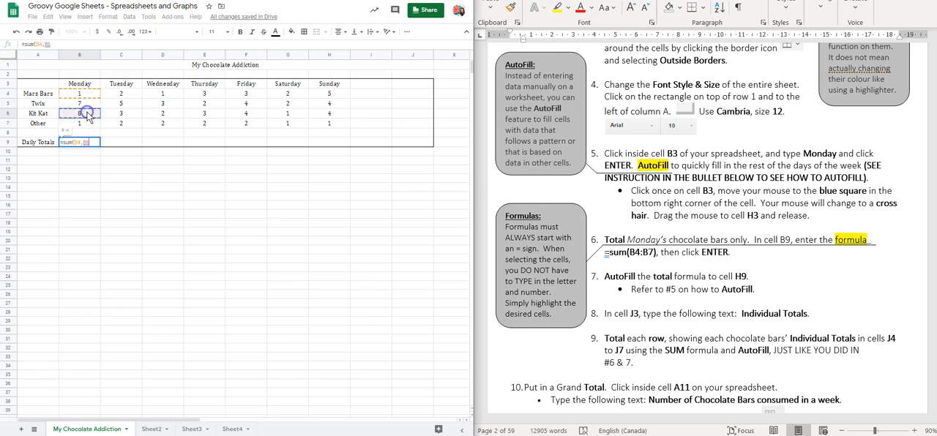
left_click(90, 142)
key("BackSpace")
key("BackSpace")
key("BackSpace")
key("BackSpace")
key("BackSpace")
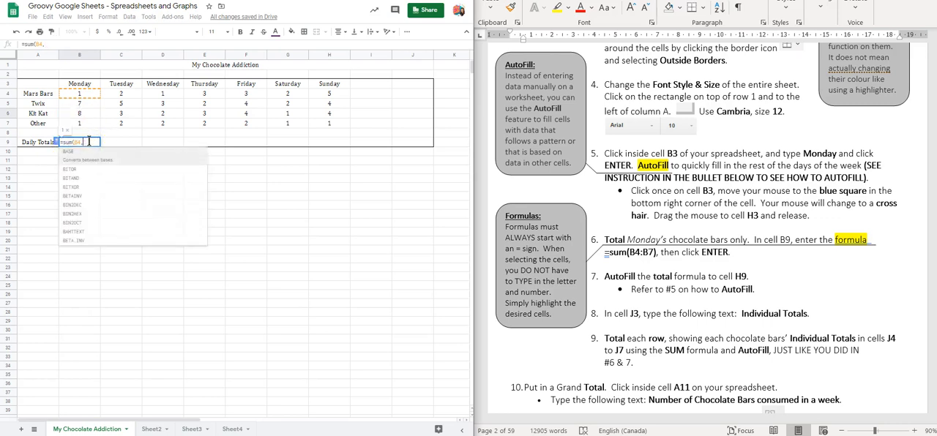
Step: Complete the SUM formula in cell B9 with the range B4:B7
left_click_drag(85, 95, 85, 123)
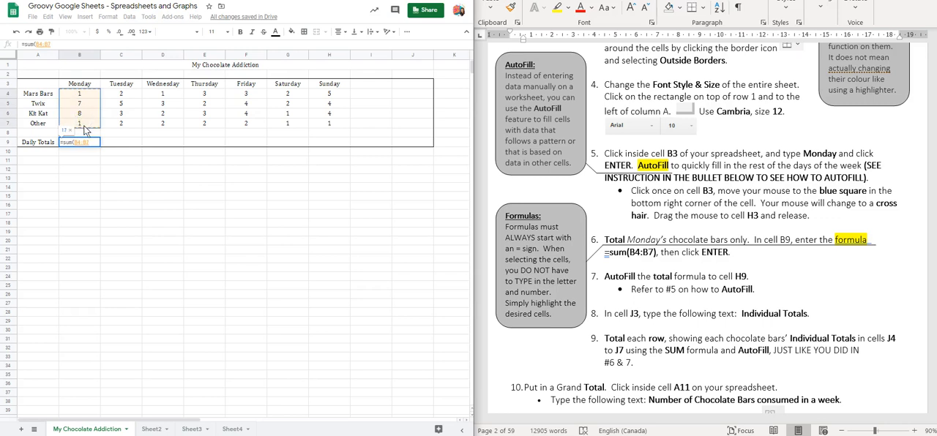
key("Return")
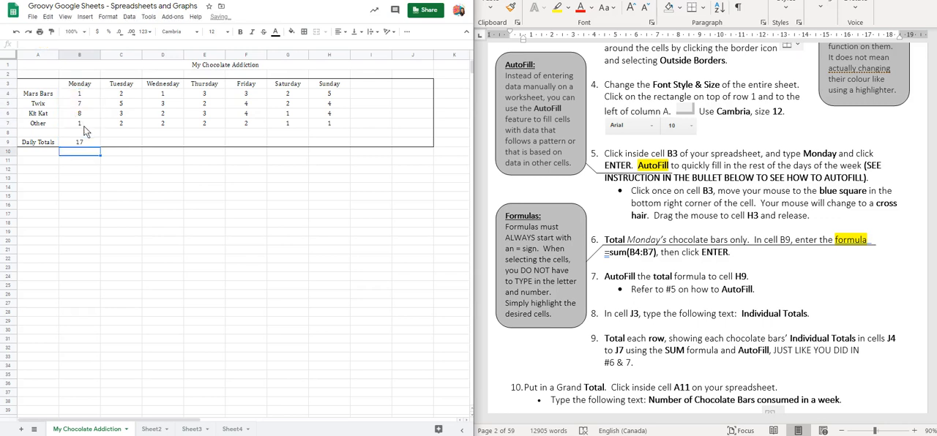
left_click(652, 258)
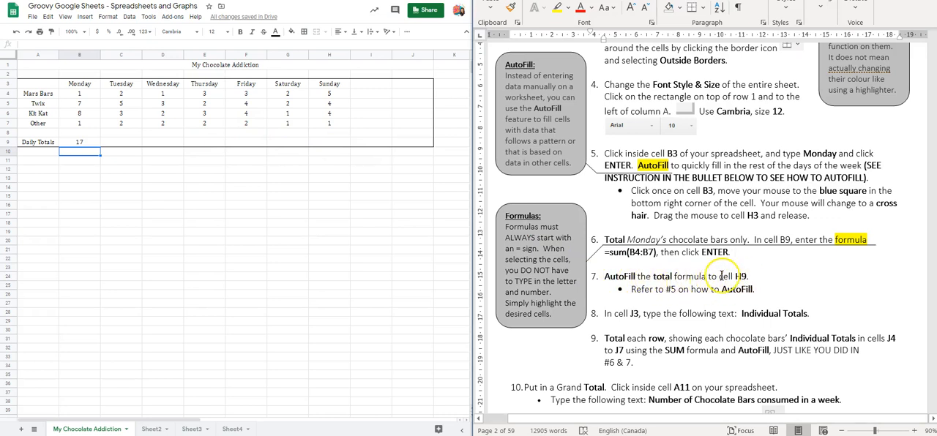
Step: AutoFill Monday's total formula from B9 across the Daily Totals row to H9, and check the copied formulas
left_click(90, 143)
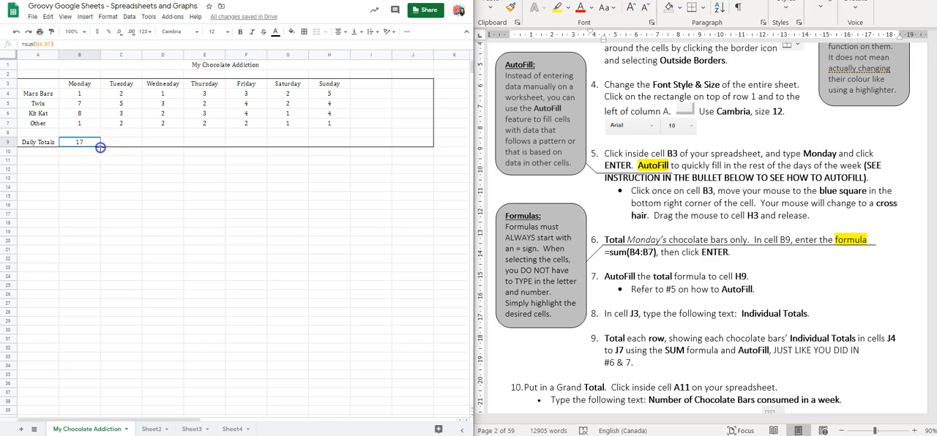
left_click_drag(117, 146, 320, 145)
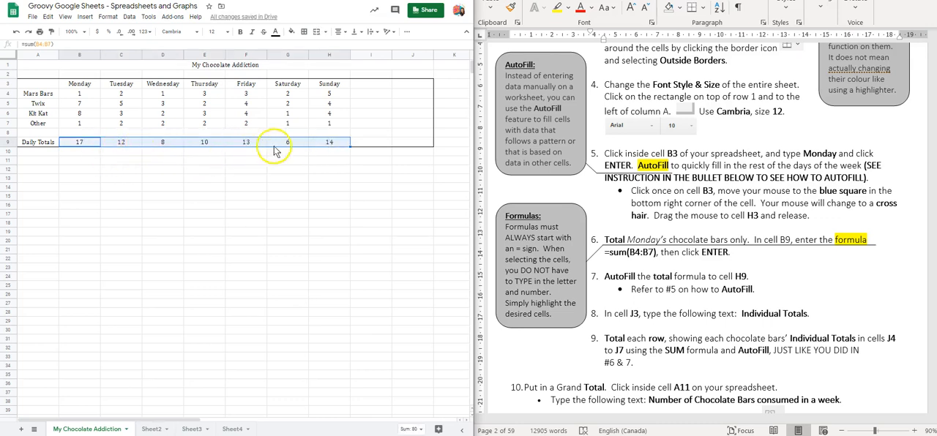
left_click(74, 145)
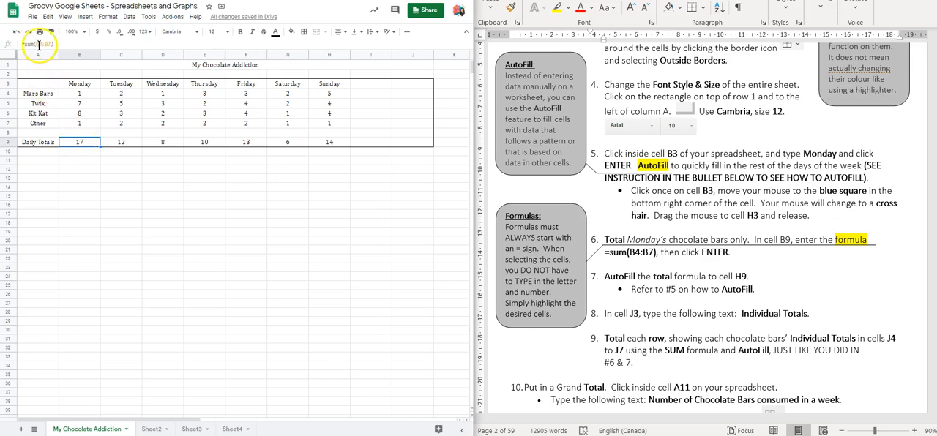
left_click(122, 147)
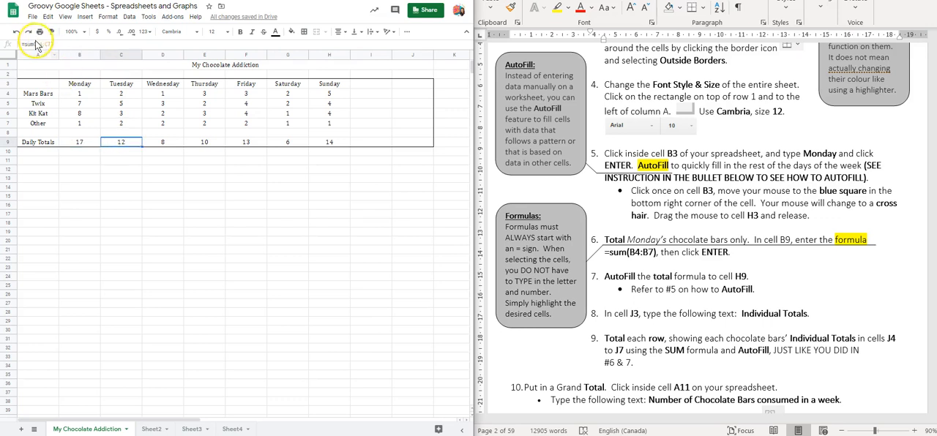
left_click(162, 143)
left_click(329, 143)
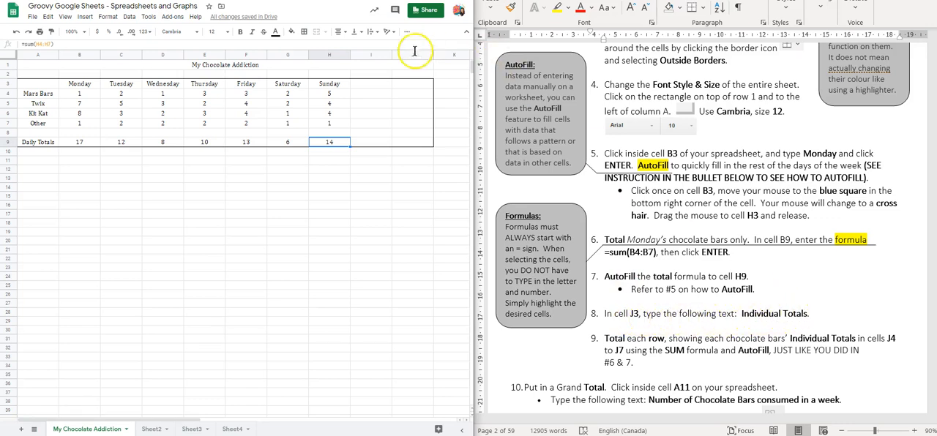
Step: Enter the heading Individual Totals in cell J3 and widen column J so the heading fits
left_click(405, 88)
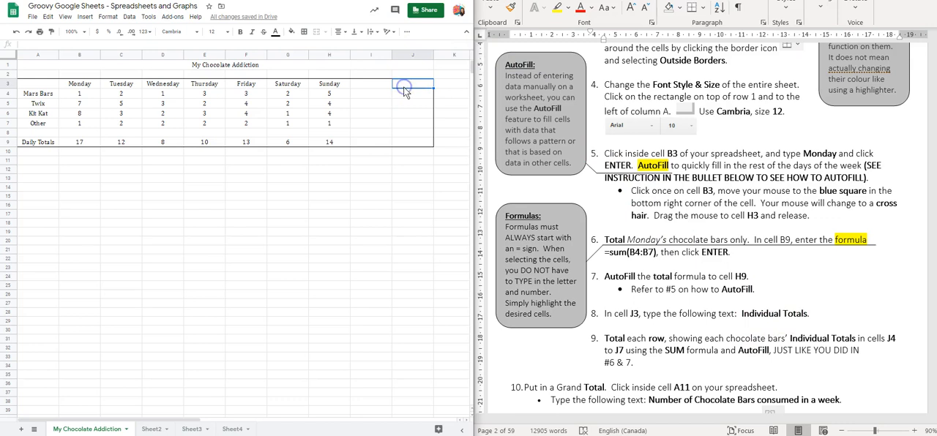
type("Individual Totals")
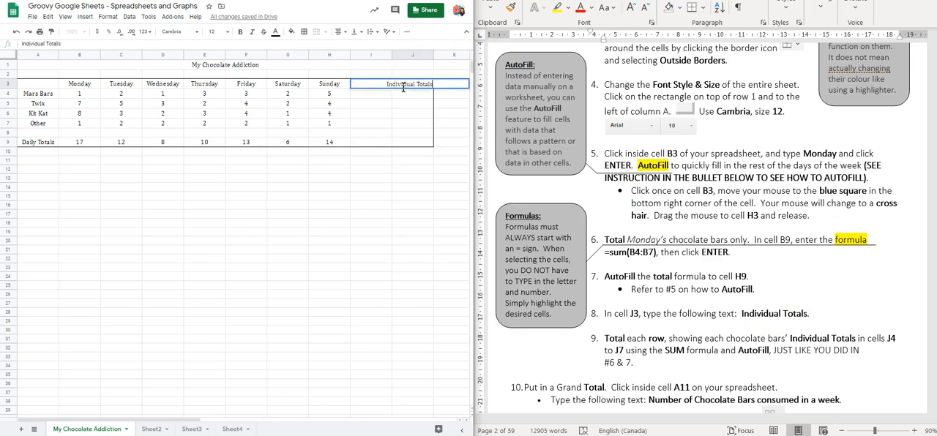
key("Return")
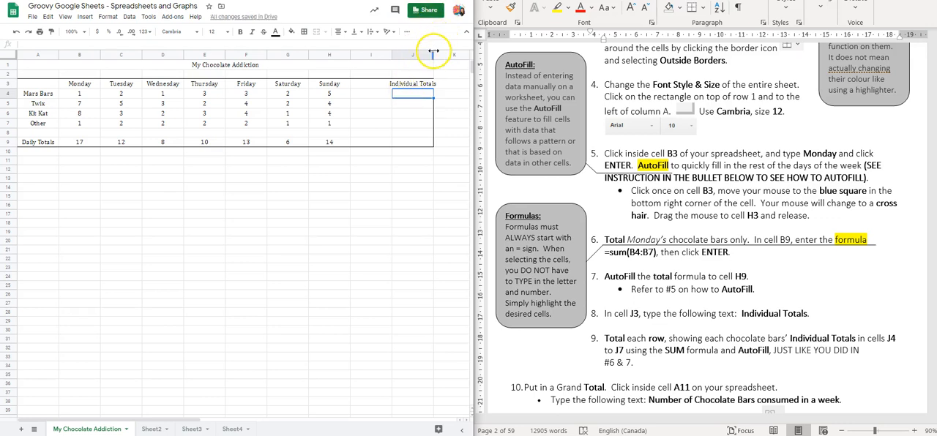
left_click_drag(434, 53, 436, 53)
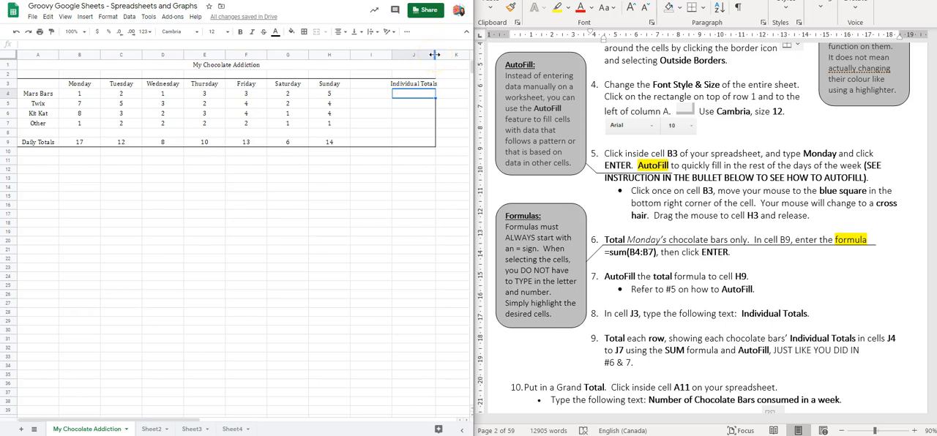
left_click_drag(435, 55, 443, 56)
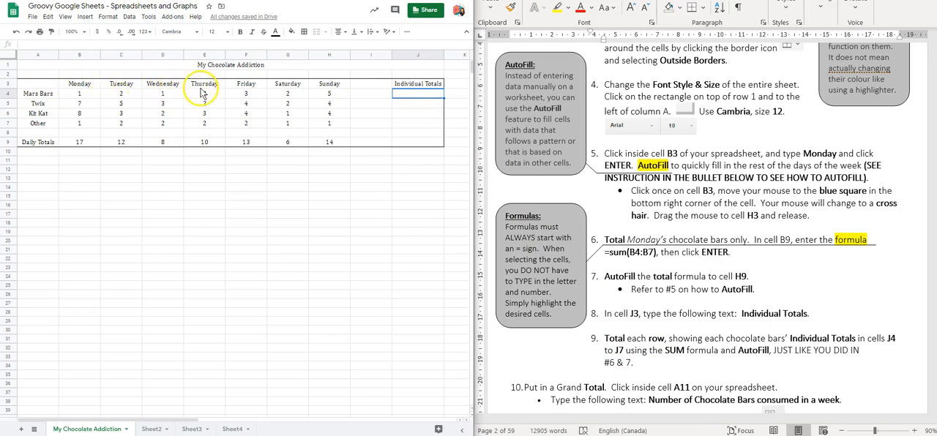
Step: Enter a SUM formula in cell J4 that totals the Mars Bars row over the range B4:H4
left_click(408, 95)
type("=")
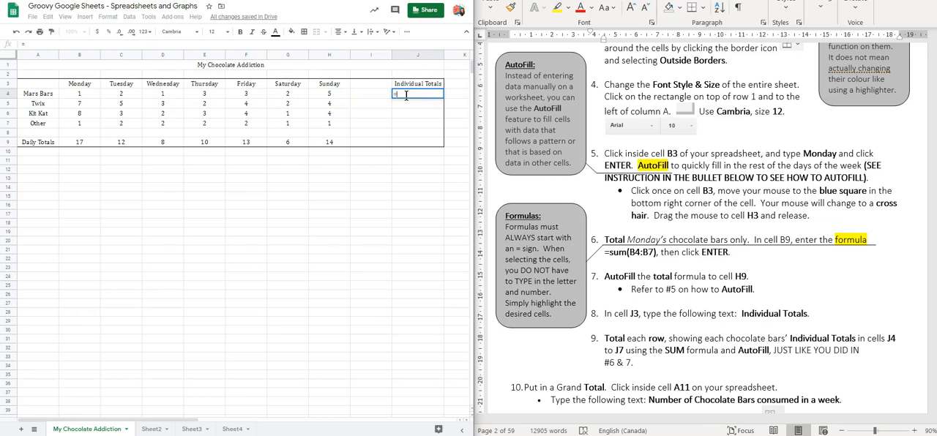
type("sum(")
left_click(84, 95)
left_click_drag(85, 95, 320, 96)
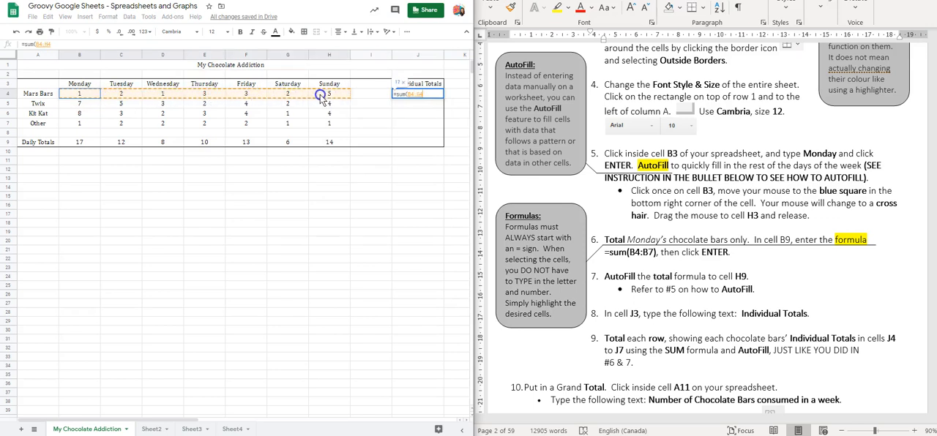
key("Return")
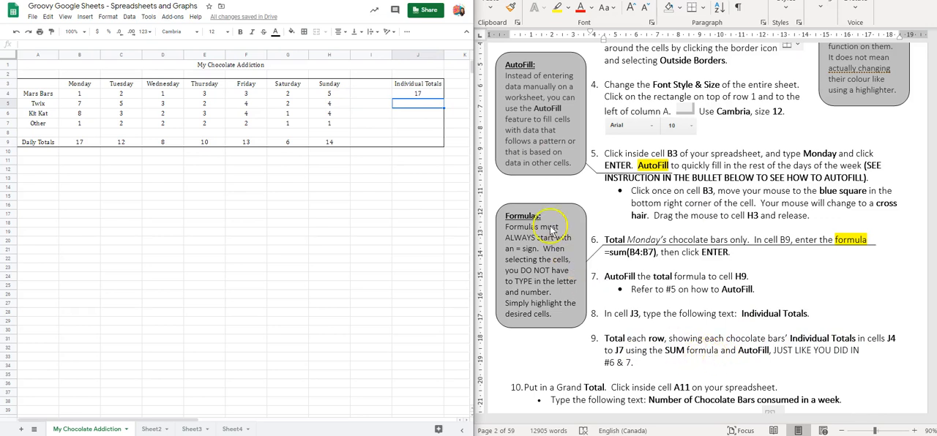
Step: AutoFill the Mars Bars total formula from J4 down the Individual Totals column to J7
left_click(425, 94)
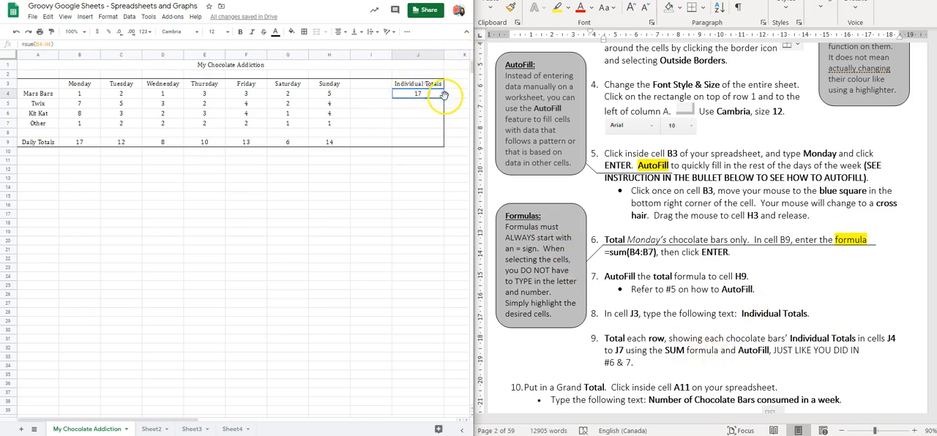
left_click_drag(443, 97, 447, 126)
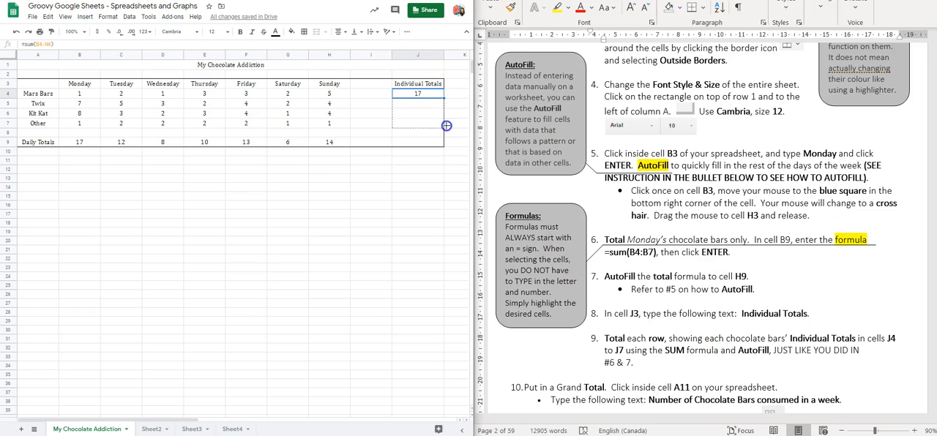
left_click_drag(447, 126, 447, 126)
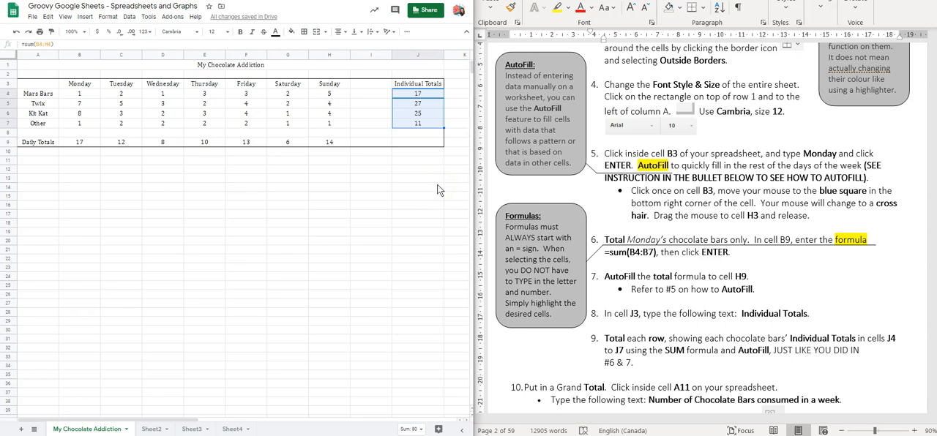
Step: Enter the label Number of Chocolate Bars consumed in a week in cell A11
scroll(641, 293, "down", 4)
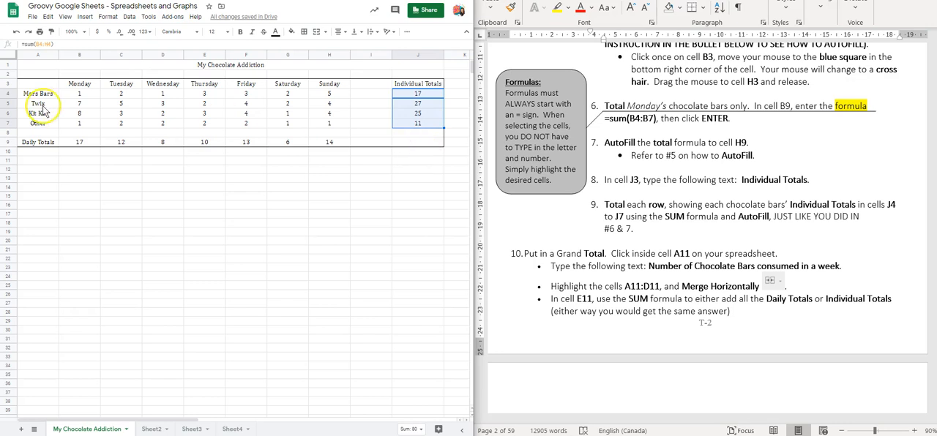
left_click(36, 164)
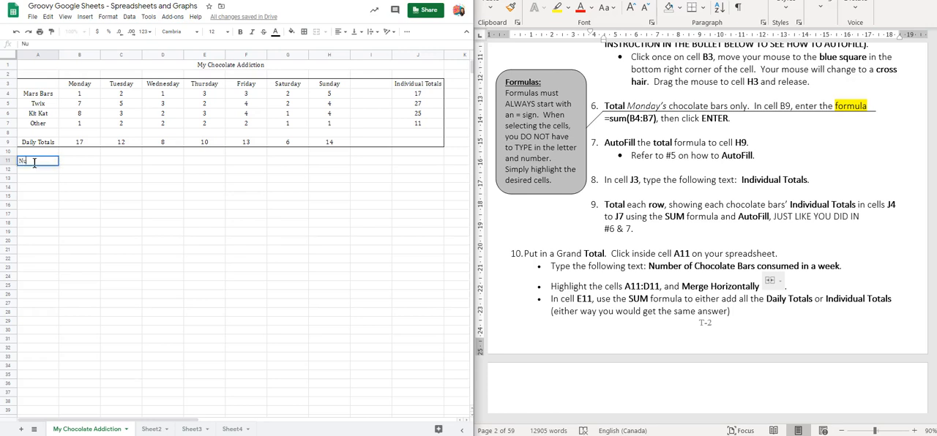
type("Number of Chocolate")
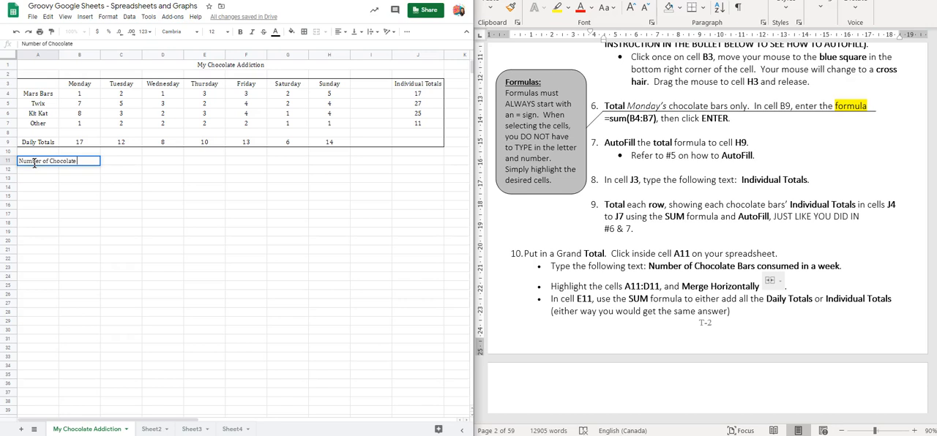
type(" Bars conc")
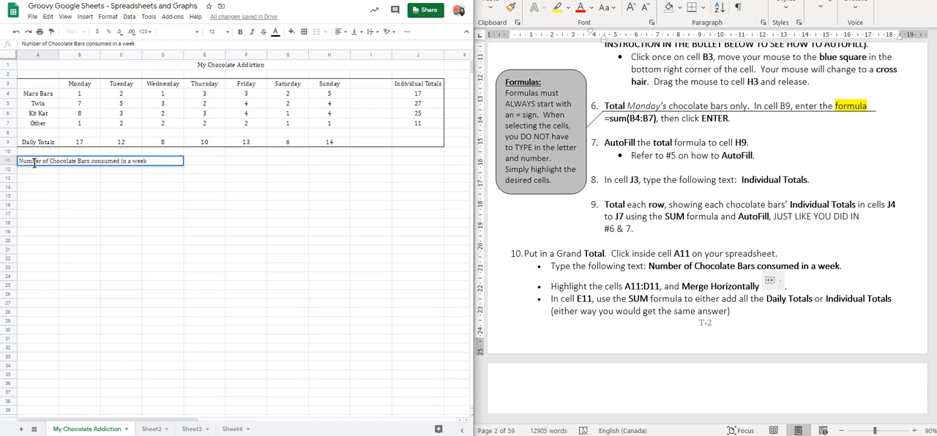
key("Return")
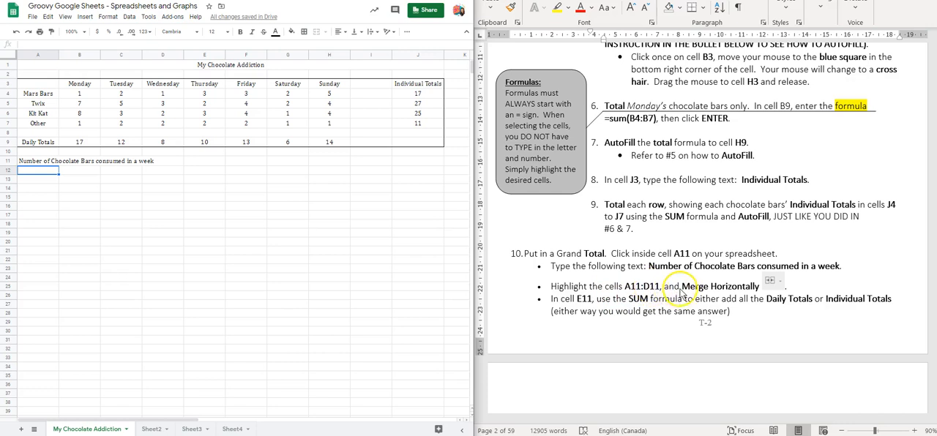
Step: Merge cells A11:D11 horizontally so the grand total label sits in one cell
left_click(36, 163)
left_click_drag(38, 165, 155, 162)
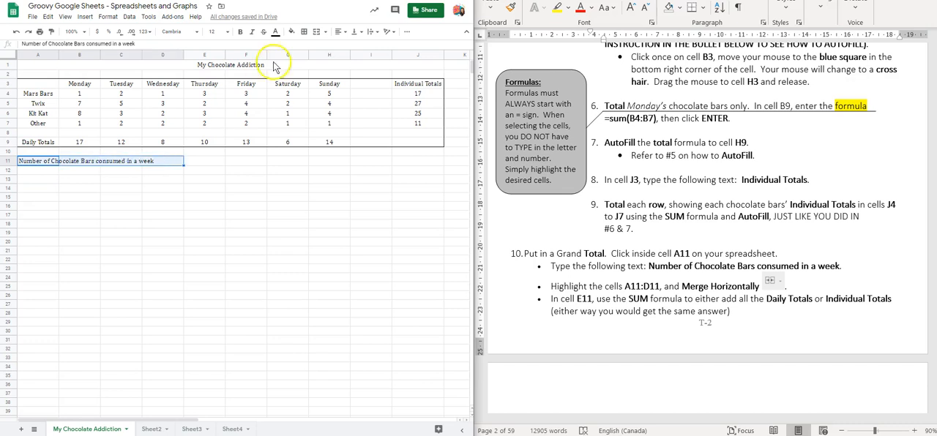
left_click(324, 33)
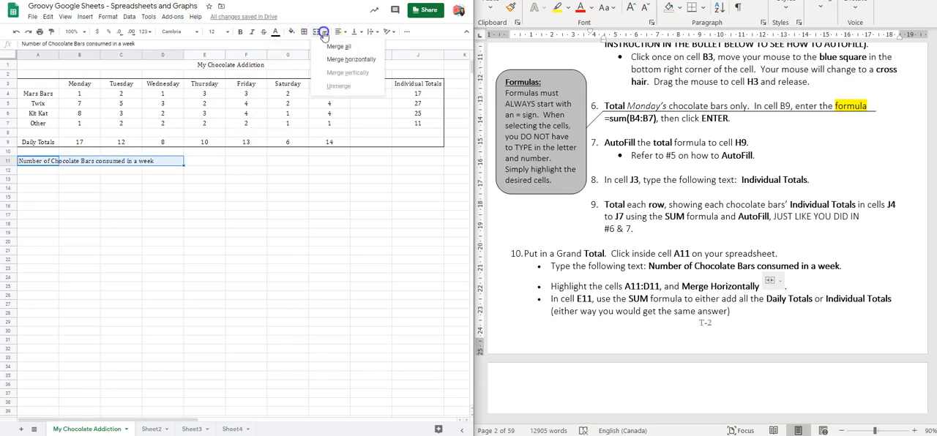
left_click(334, 61)
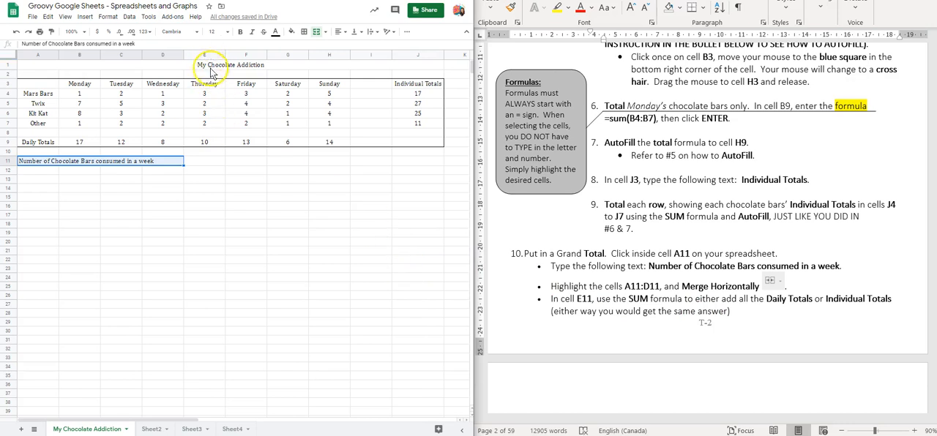
Step: Enter a SUM formula in cell E11 that adds the Daily Totals in B9:H9 as the grand total
left_click(204, 162)
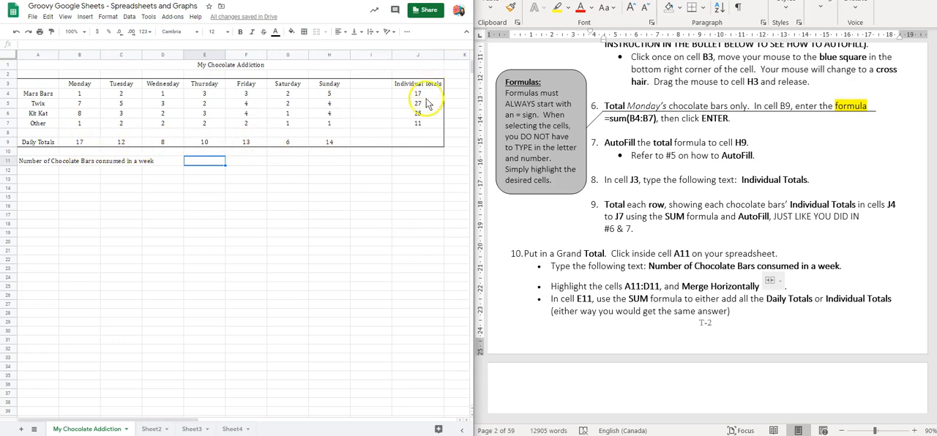
left_click(207, 164)
type("=")
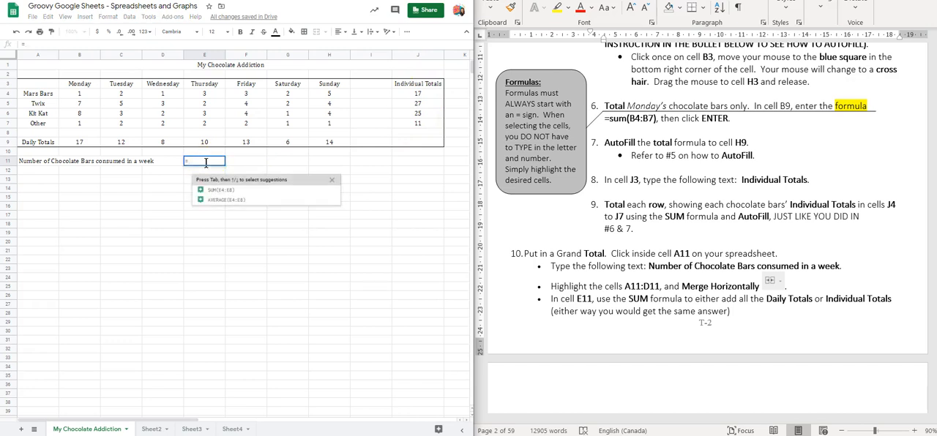
type("sum")
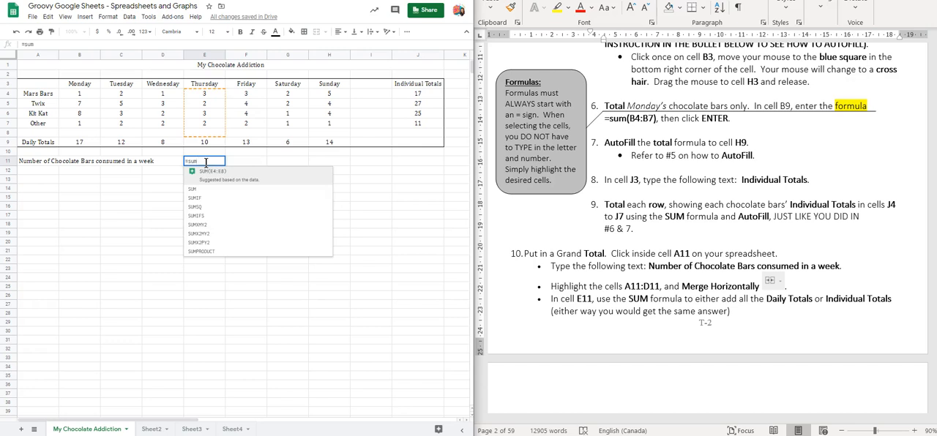
type("(")
left_click_drag(78, 142, 315, 148)
key("Return")
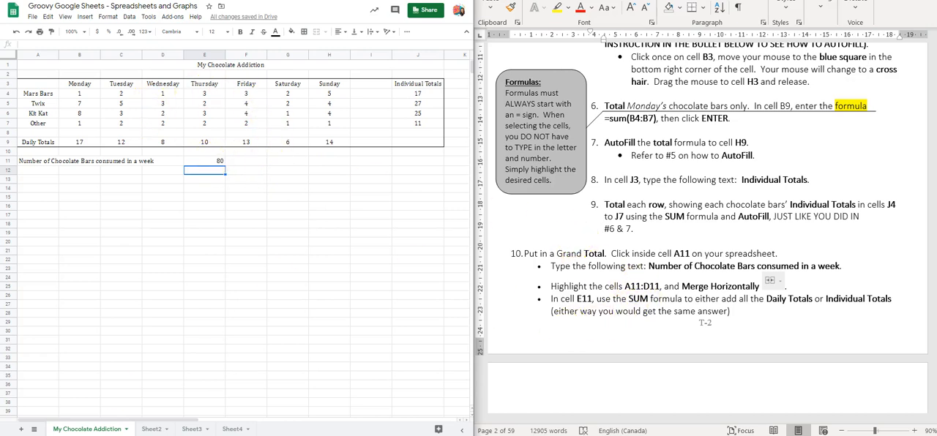
Step: Enter the heading Cost of Addiction in cell A13, following item 11 of the worksheet
scroll(674, 257, "down", 7)
scroll(678, 262, "down", 2)
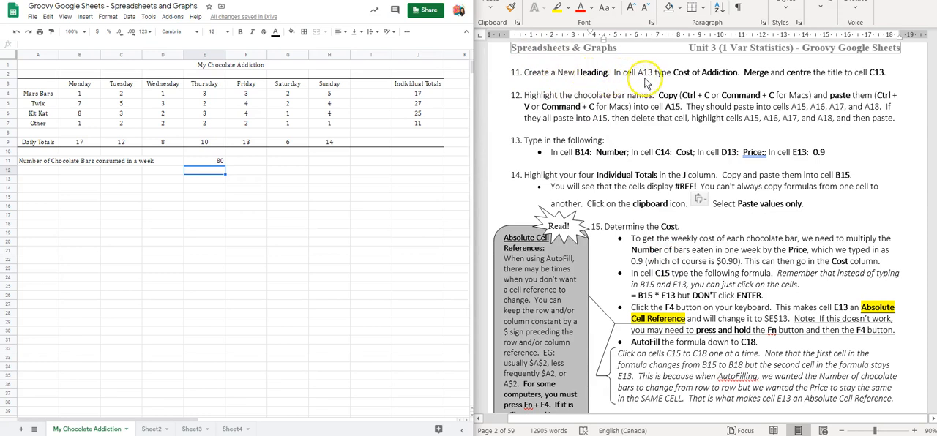
left_click(43, 182)
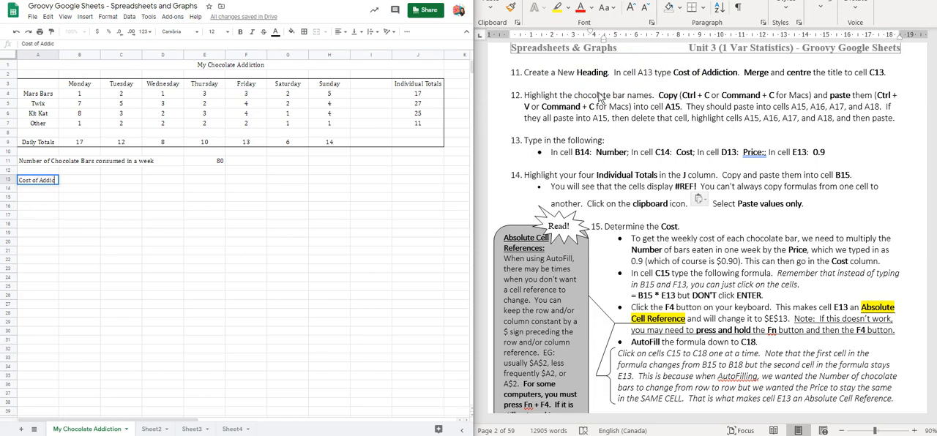
key("Return")
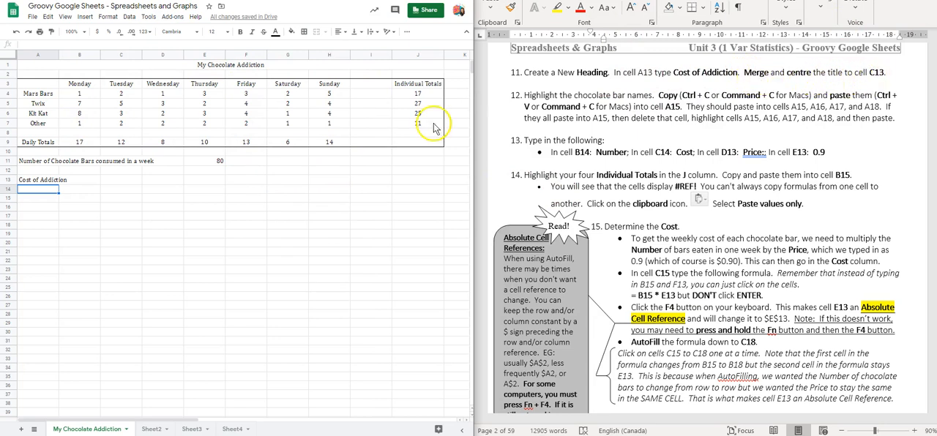
Step: Merge cells A13:C13 and centre the Cost of Addiction heading across them
left_click(41, 180)
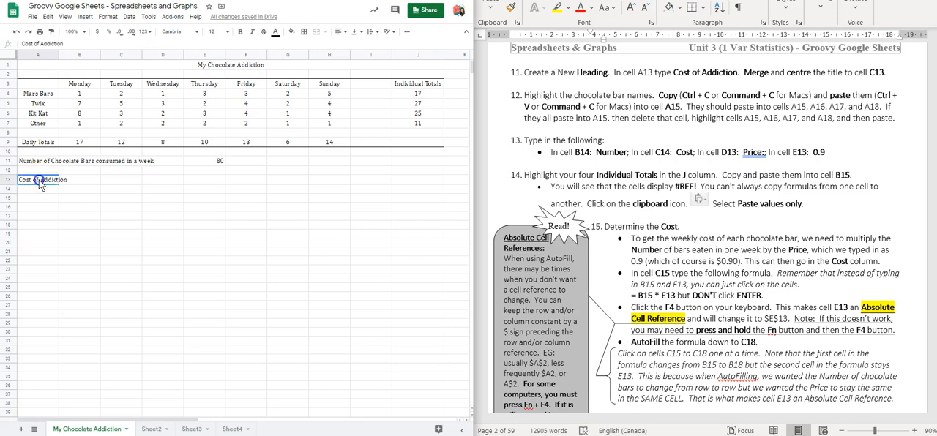
left_click_drag(47, 183, 110, 182)
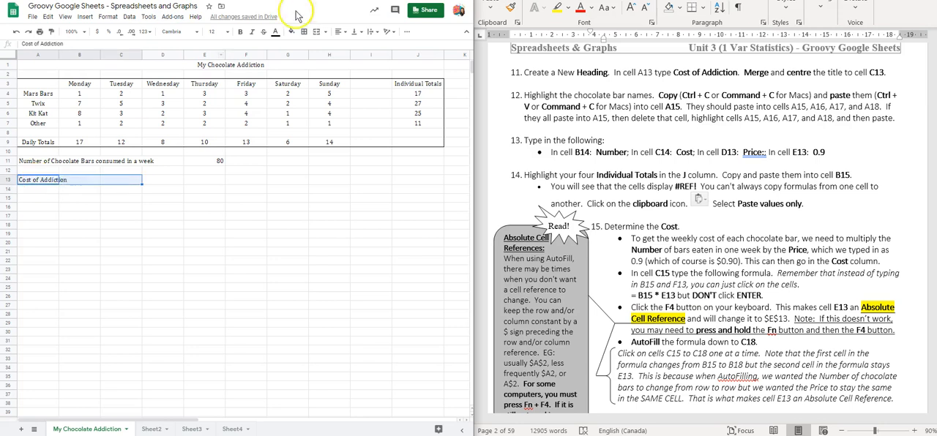
left_click(304, 33)
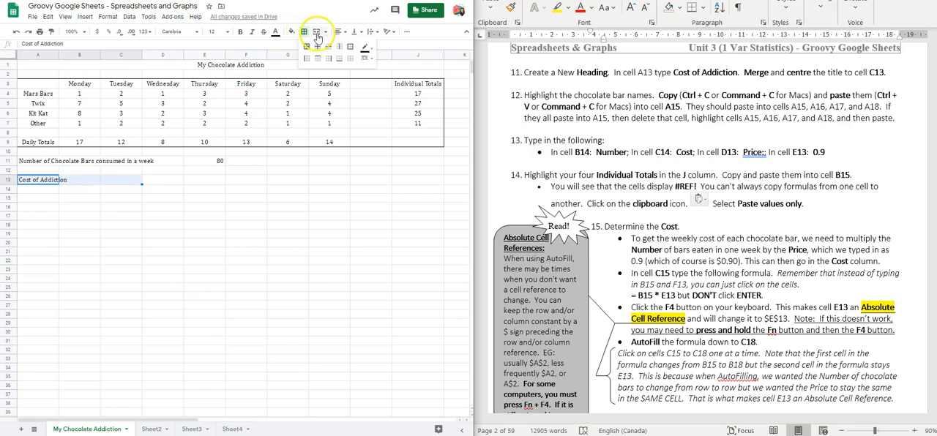
left_click(317, 32)
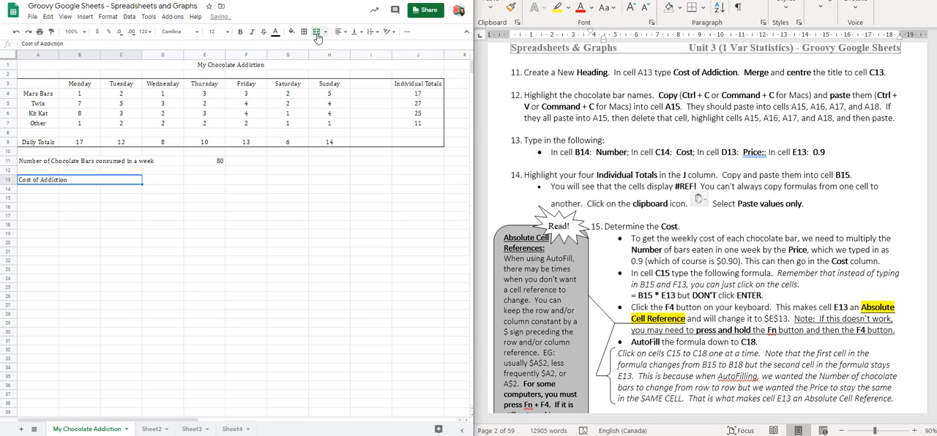
left_click(339, 31)
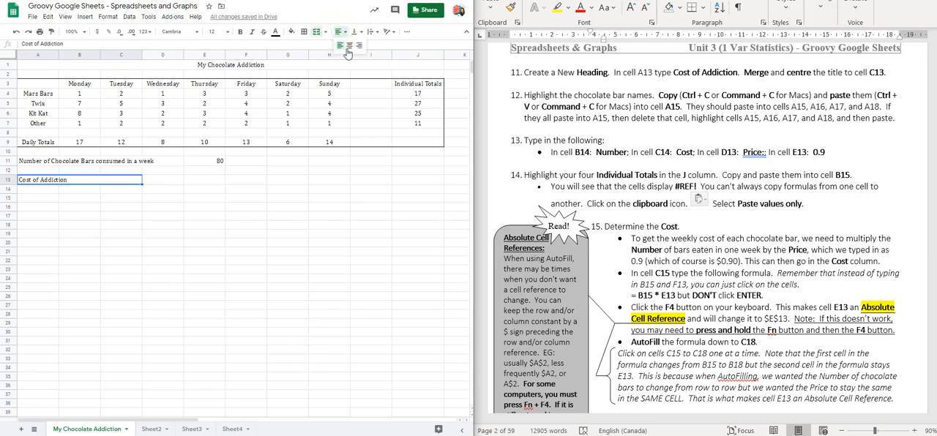
left_click(347, 48)
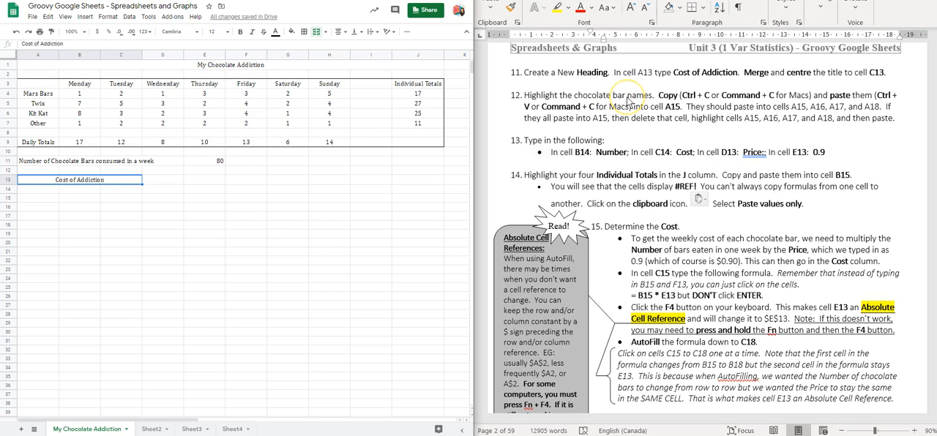
Step: Copy the chocolate bar names from A4:A7 into A15:A18, correcting the paste shortcut in worksheet item 12 to Command + V
left_click_drag(38, 93, 42, 126)
key("ctrl+c")
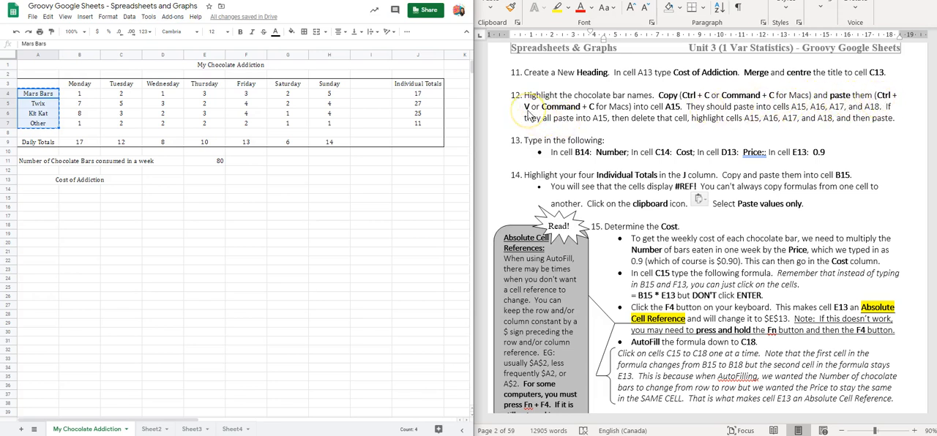
left_click(595, 109)
left_click(592, 107)
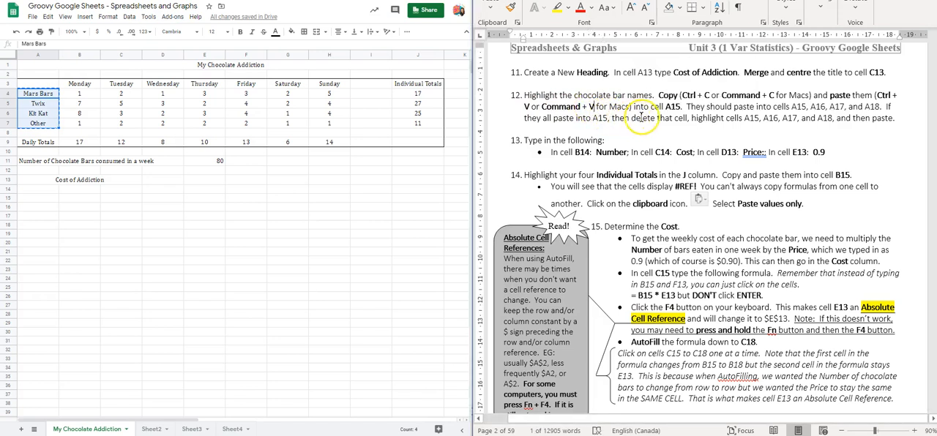
left_click(39, 202)
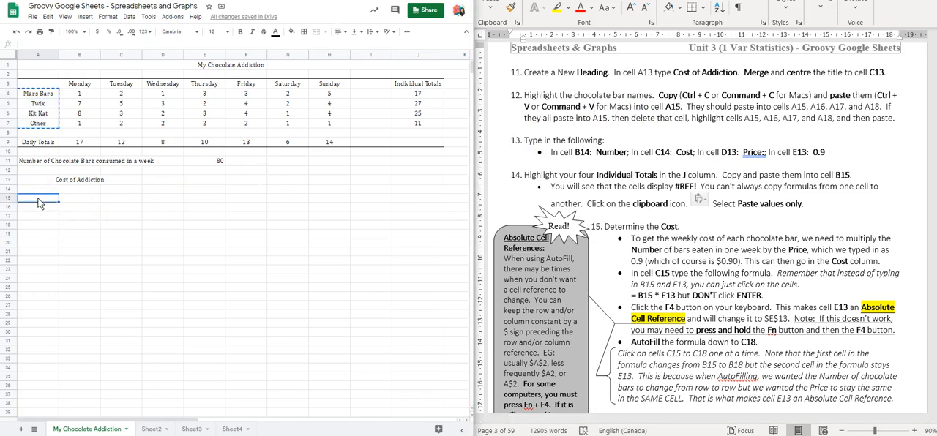
key("ctrl+v")
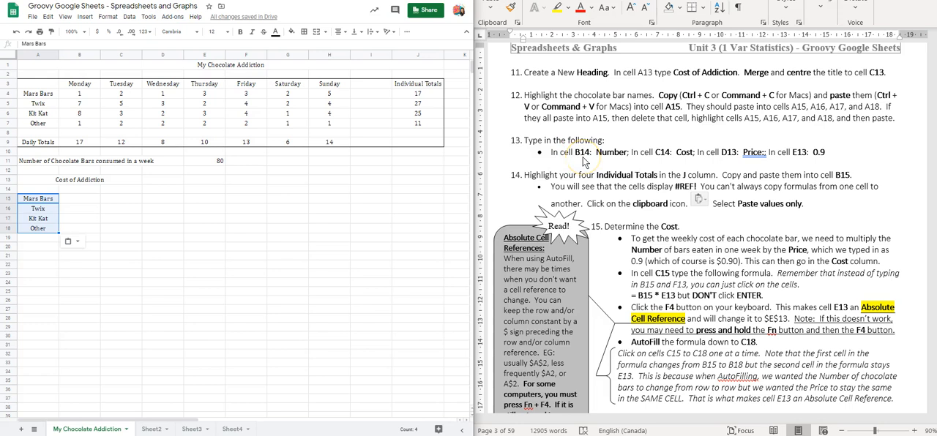
Step: Enter the column heading Number in cell B14 under Cost of Addiction
left_click(79, 191)
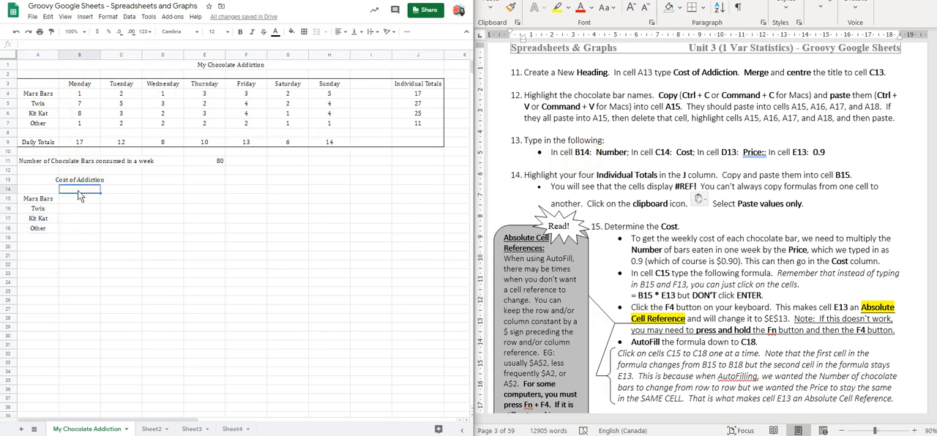
type("Number")
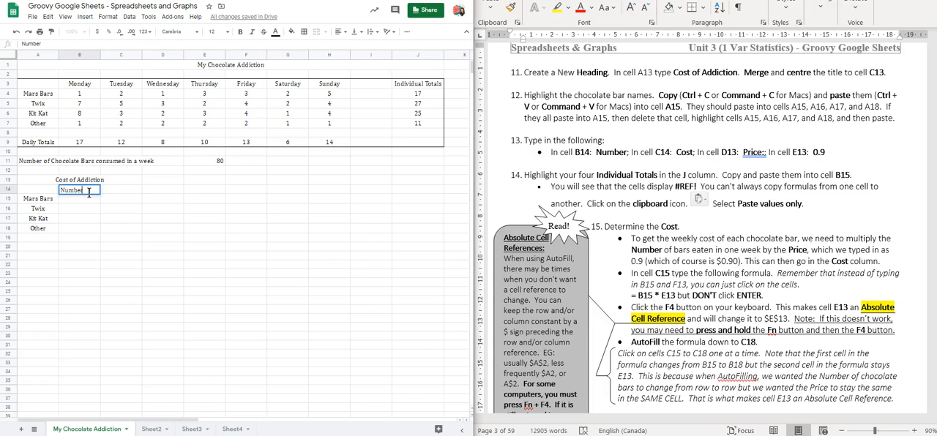
key("Tab")
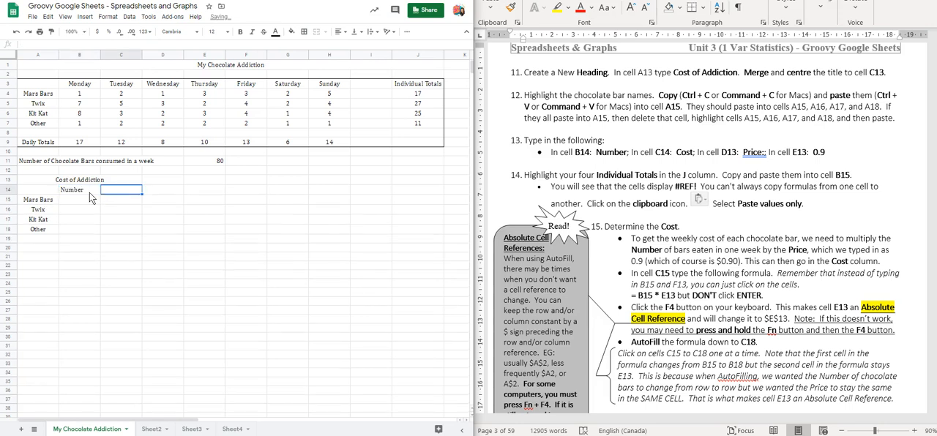
Step: Enter Cost in cell C14, Price in D13 and the value 0.9 in E13, following worksheet item 13
type("Cost")
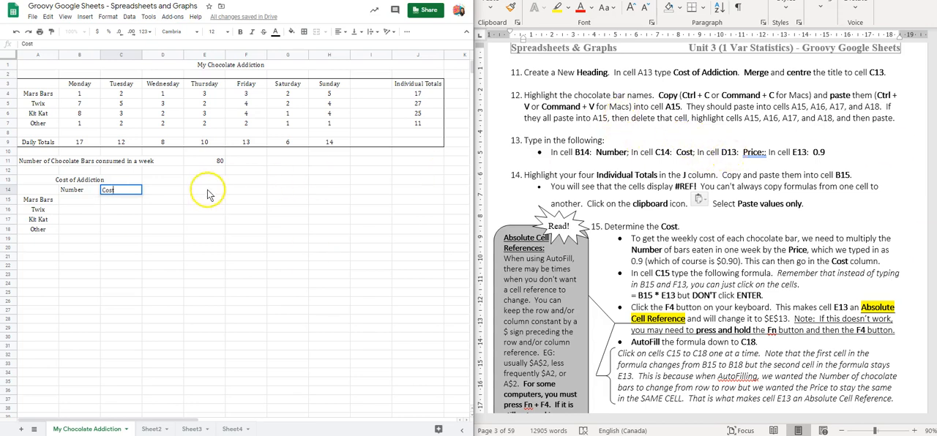
left_click(162, 181)
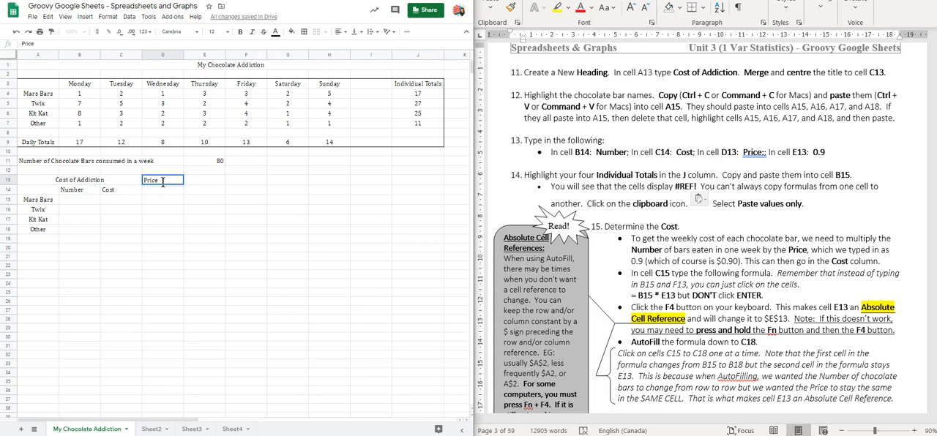
key("Tab")
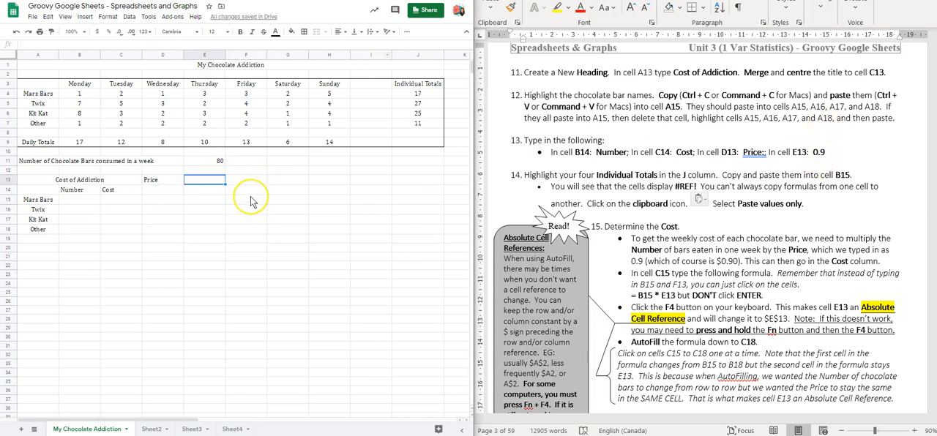
type("0.9")
key("Return")
left_click(162, 188)
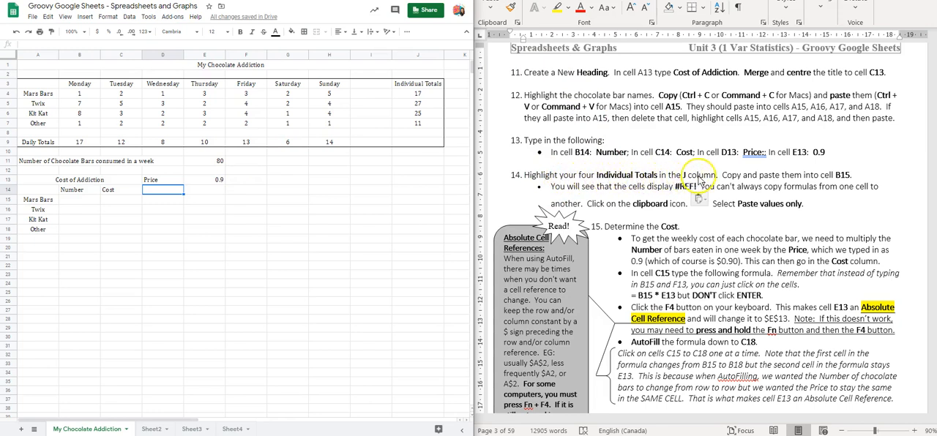
Step: Copy the Individual Totals in J4:J7 into B15:B18 as values only, and compare the contents of J4 and B15
left_click(430, 92)
left_click_drag(431, 91, 425, 124)
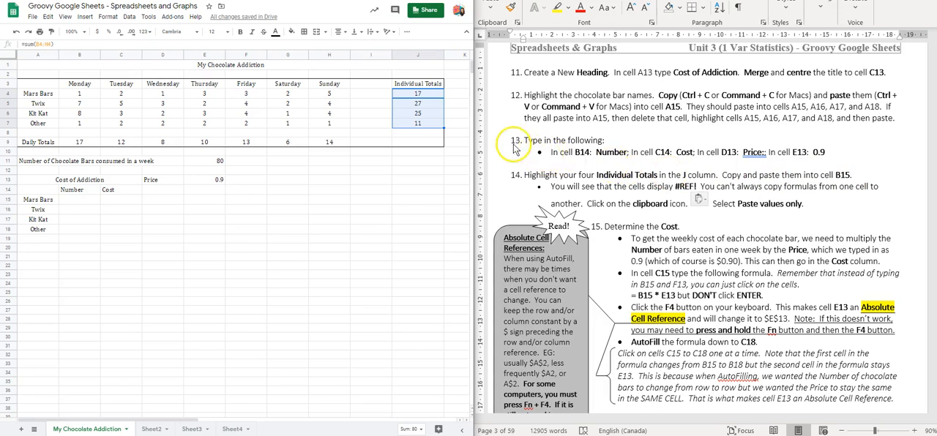
key("ctrl+c")
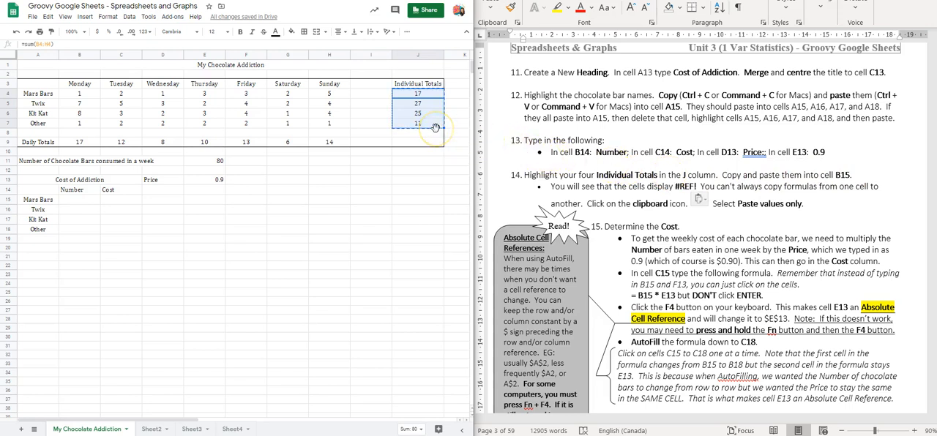
left_click(74, 200)
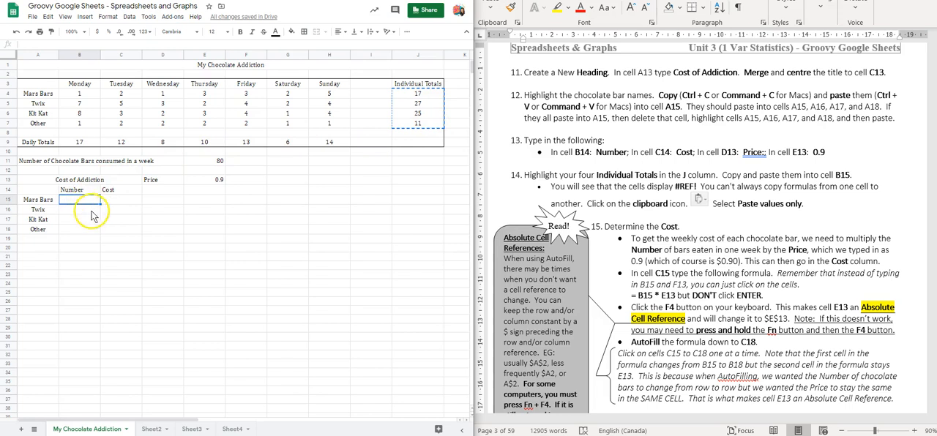
key("ctrl+v")
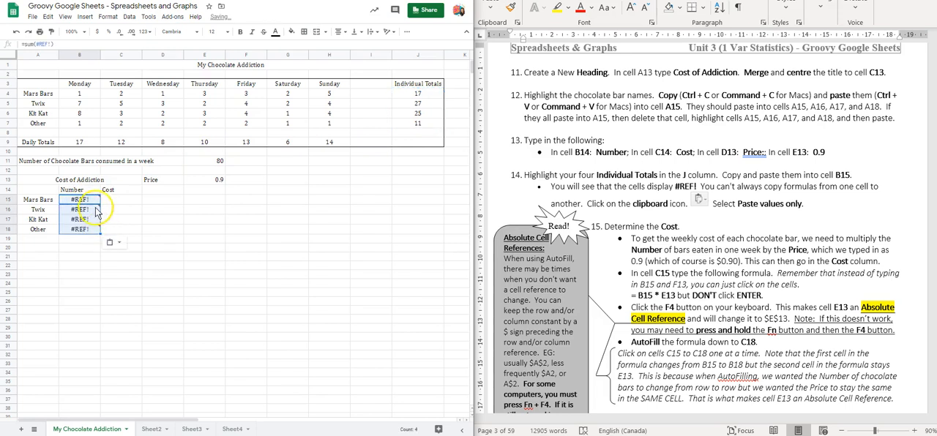
mouse_move(90, 223)
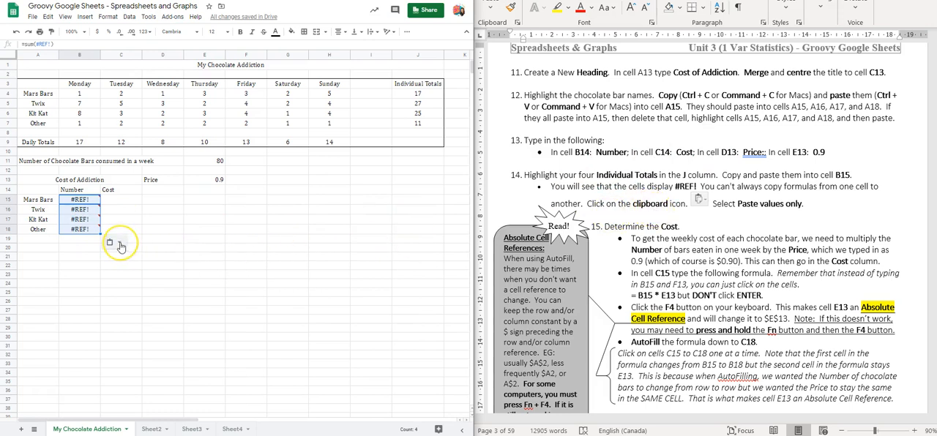
left_click(121, 245)
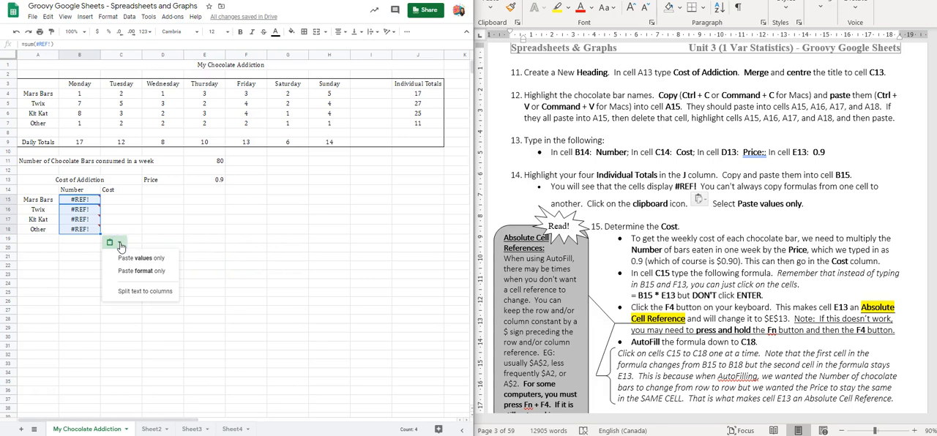
left_click(122, 260)
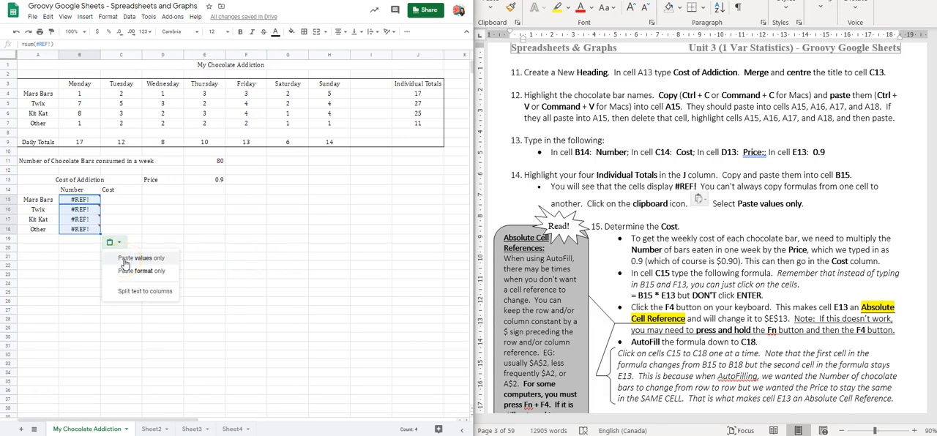
left_click(124, 261)
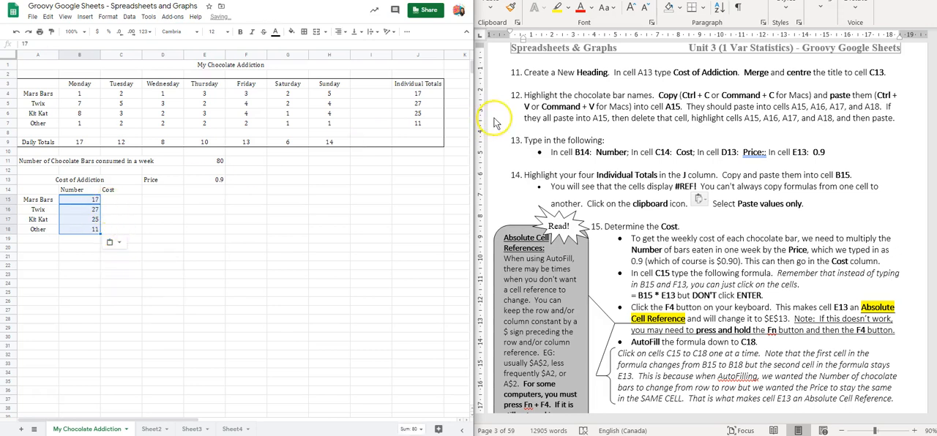
left_click(402, 95)
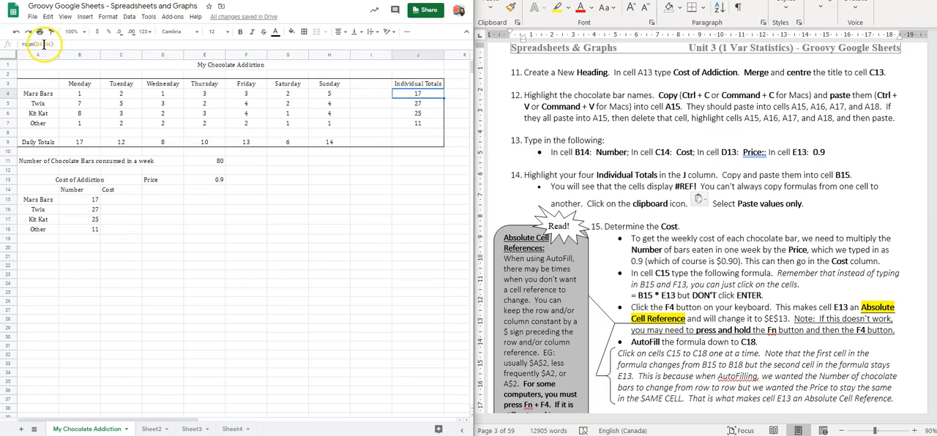
left_click(86, 203)
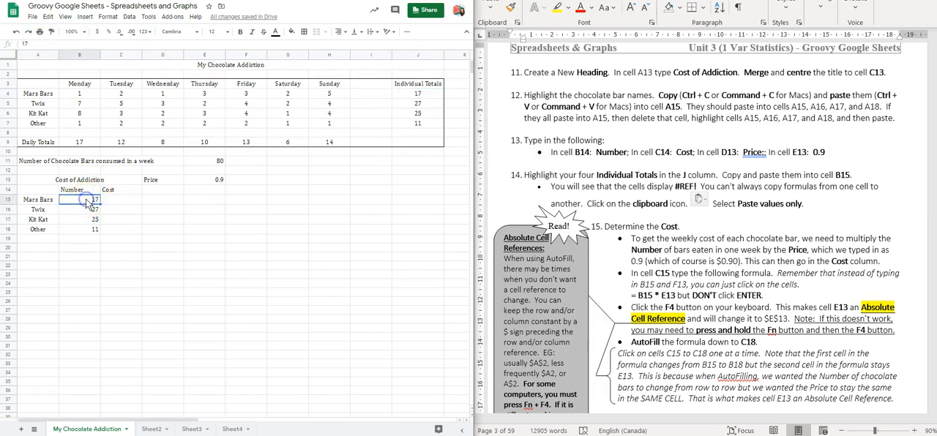
left_click(86, 210)
Step: Enter the Mars Bars cost formula =B15*$E$13 in cell C15, with the price cell as an absolute reference
scroll(690, 240, "down", 3)
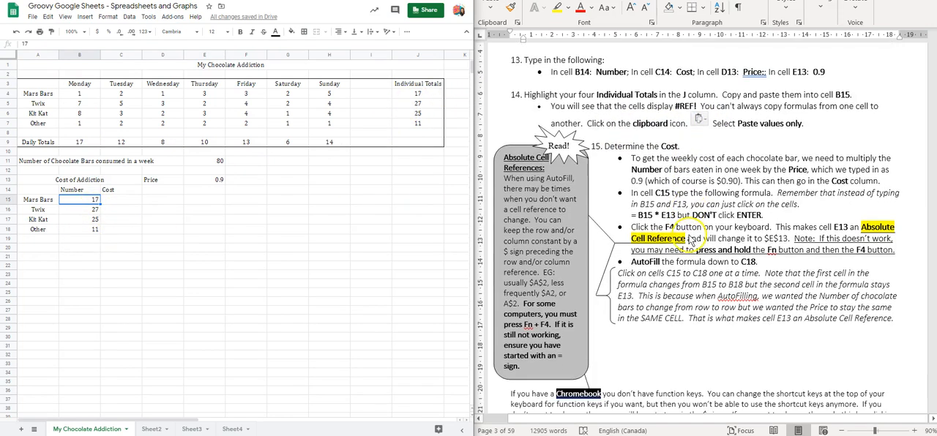
scroll(691, 240, "down", 1)
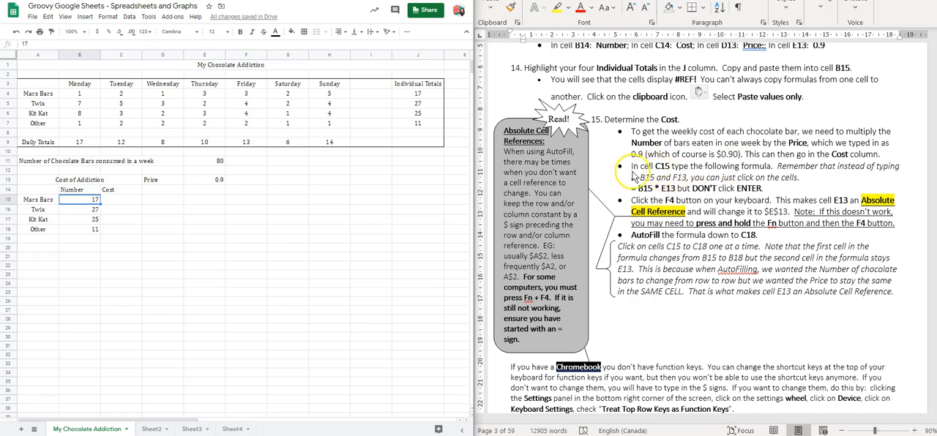
left_click(110, 201)
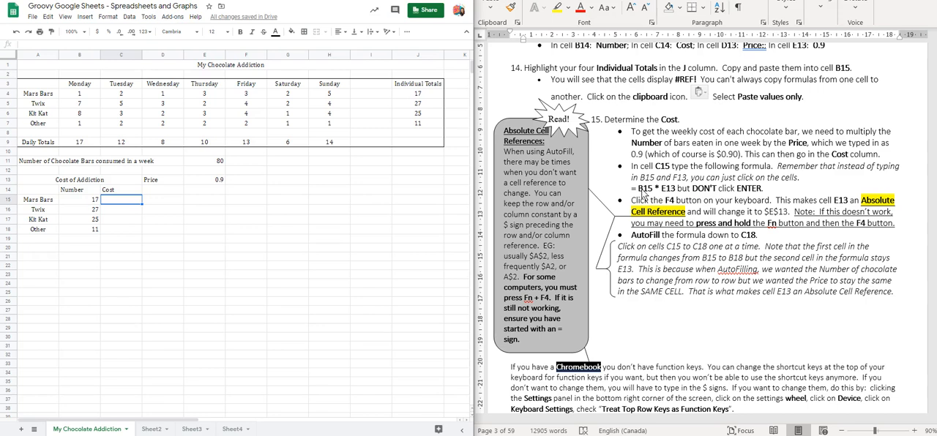
type("=")
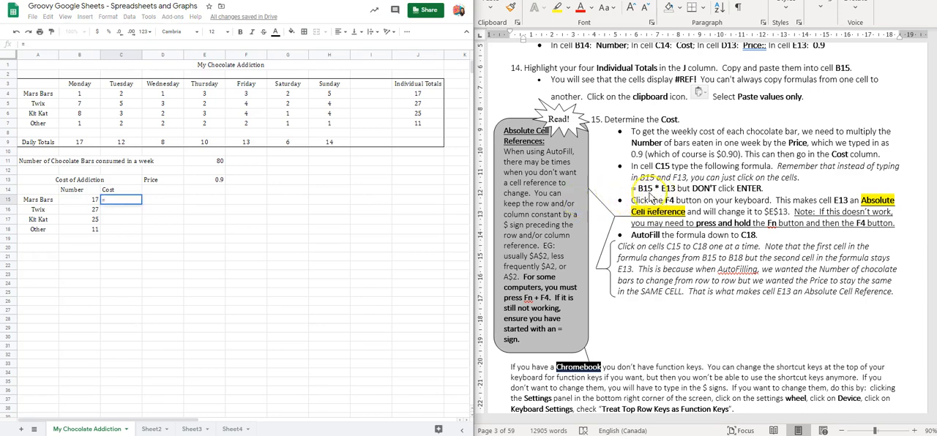
left_click(74, 200)
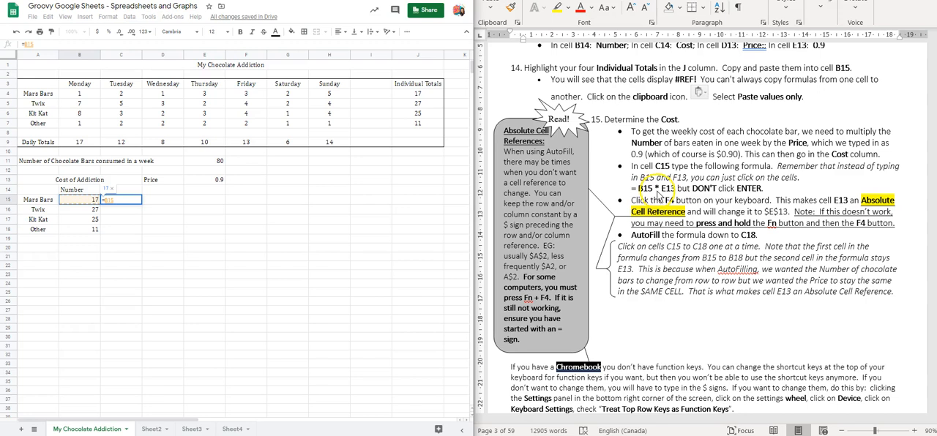
type("*")
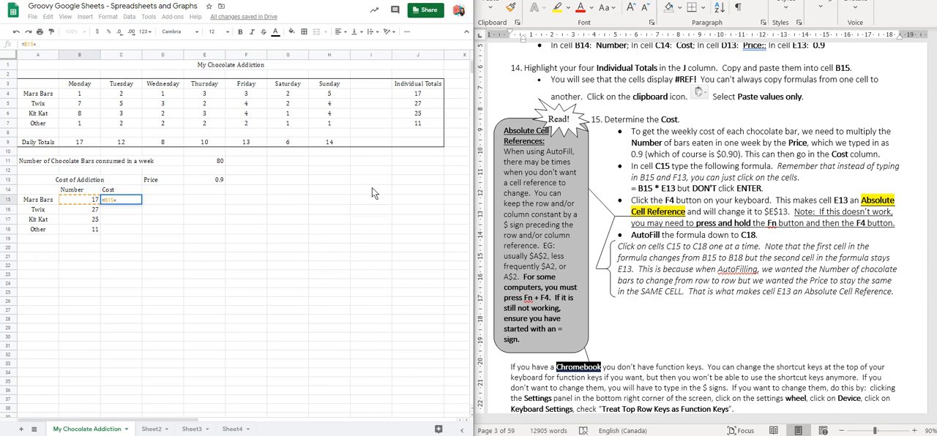
left_click(204, 180)
left_click(743, 208)
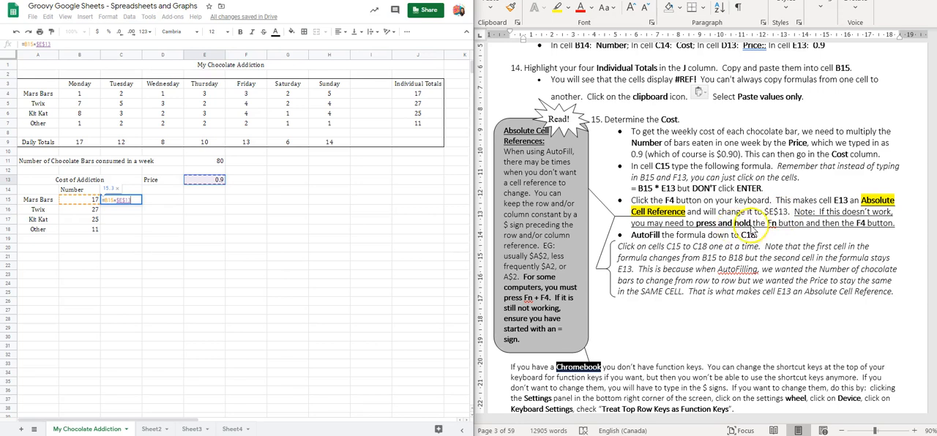
left_click(133, 201)
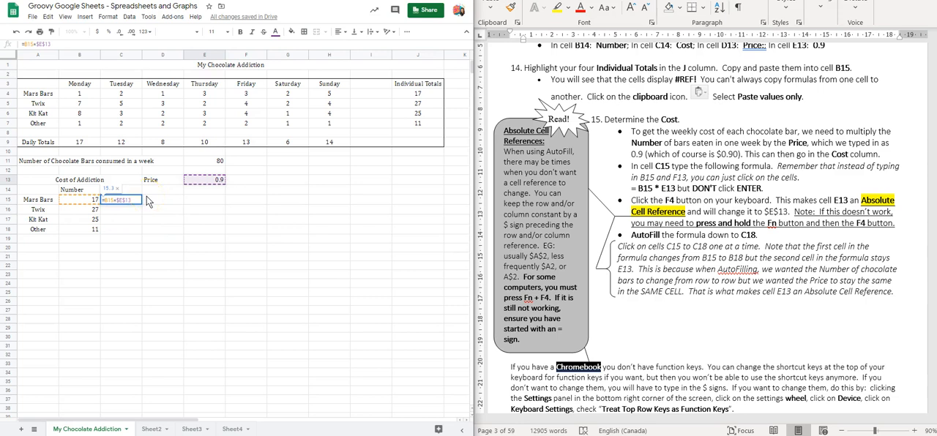
key("Return")
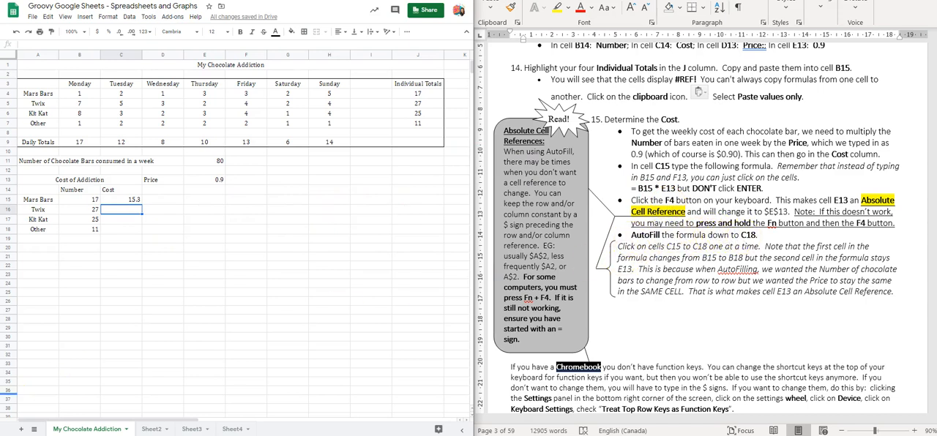
Step: AutoFill the cost formula from C15 down to C18 and inspect the formulas in C15, C16 and C17
left_click(117, 201)
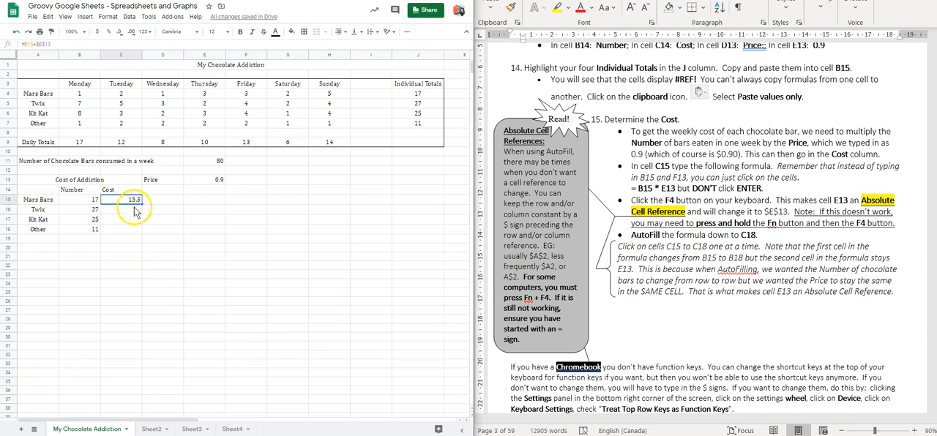
left_click_drag(143, 203, 141, 228)
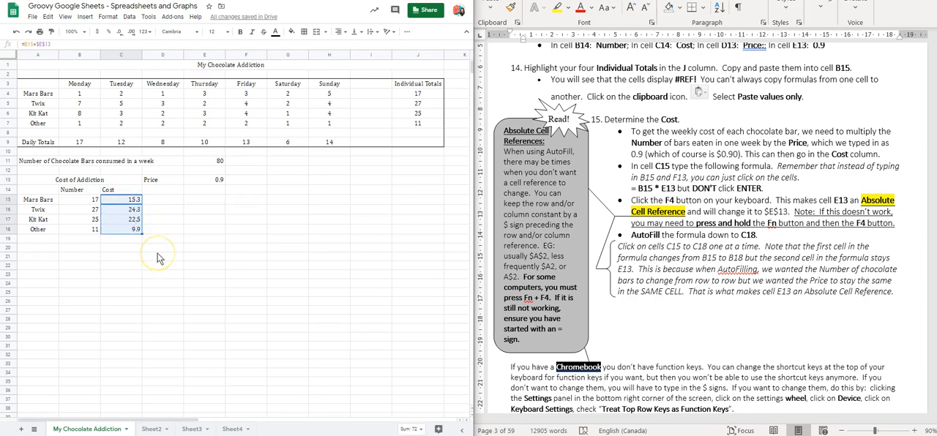
left_click(126, 200)
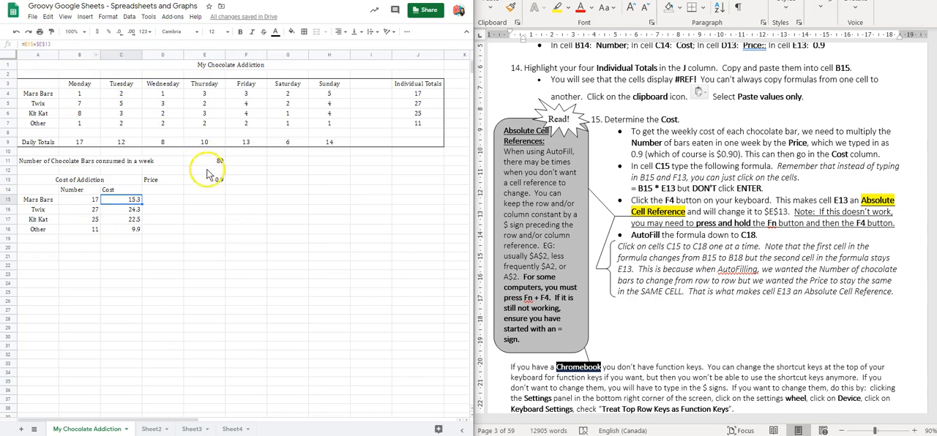
left_click(127, 210)
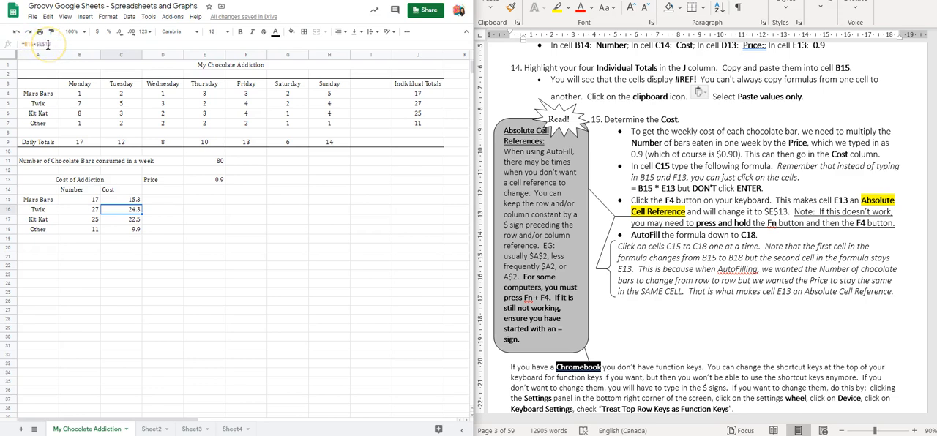
left_click(131, 220)
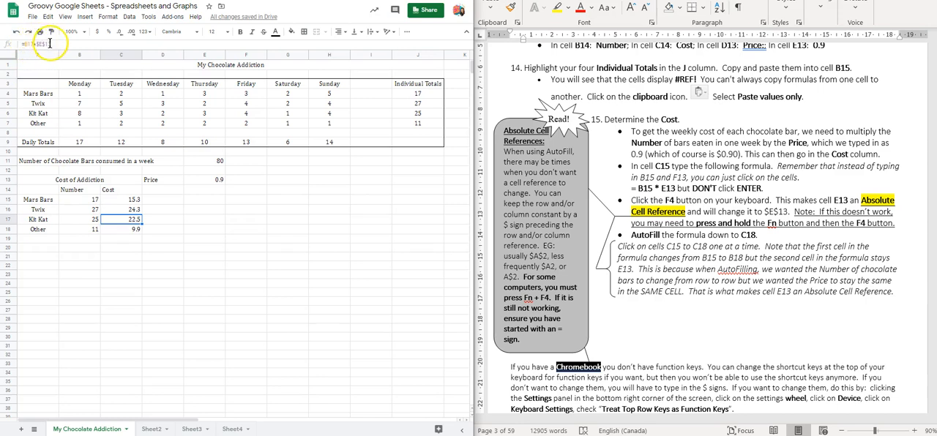
Step: Replace the cost formulas in C15:C18 with the relative-reference formula =B15*E13, filled down from C15
left_click_drag(123, 199, 122, 229)
key("Delete")
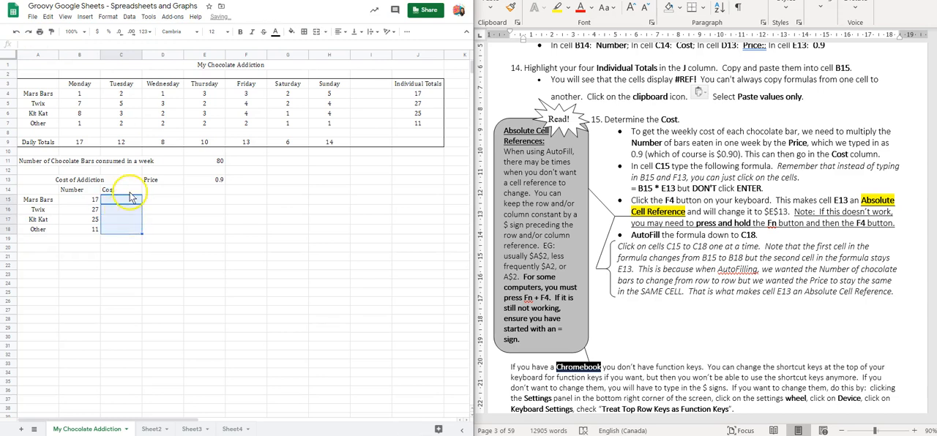
type("=")
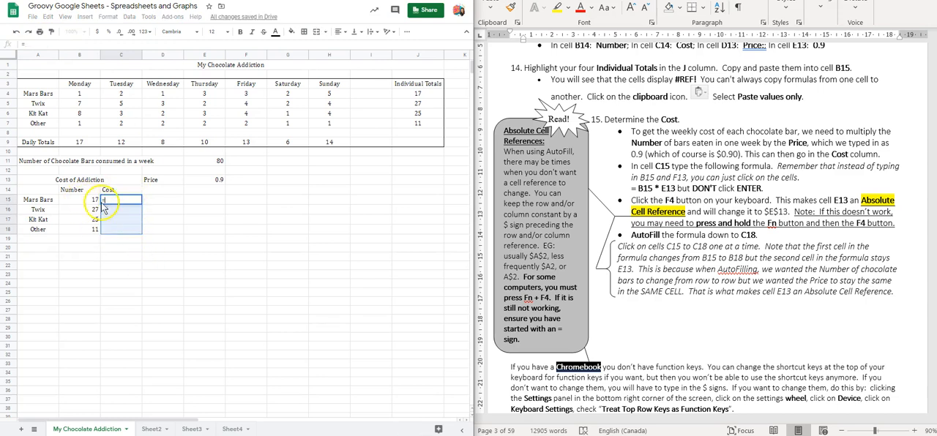
left_click(87, 200)
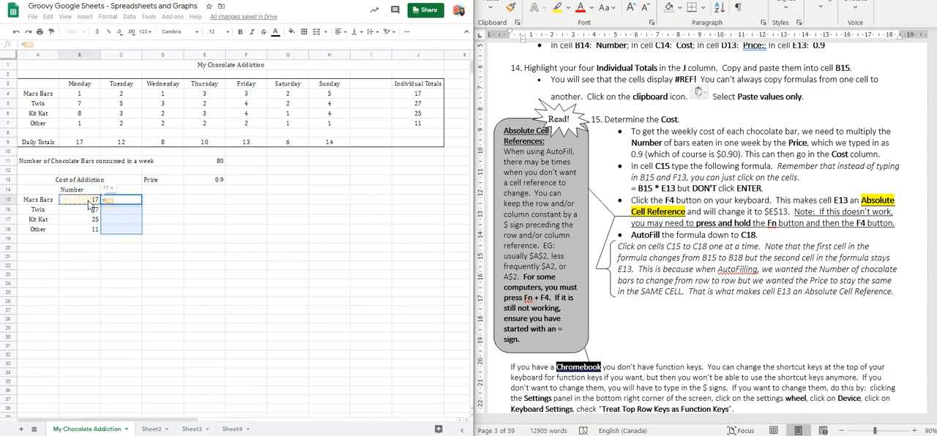
type("*")
left_click(207, 182)
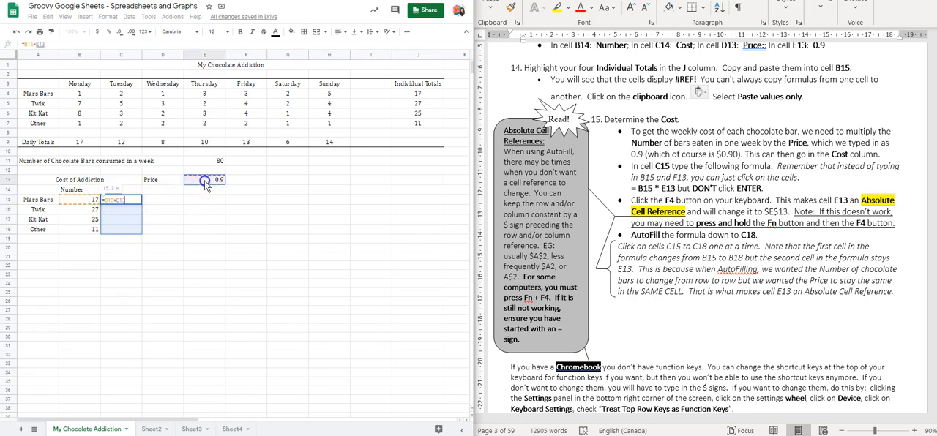
key("Return")
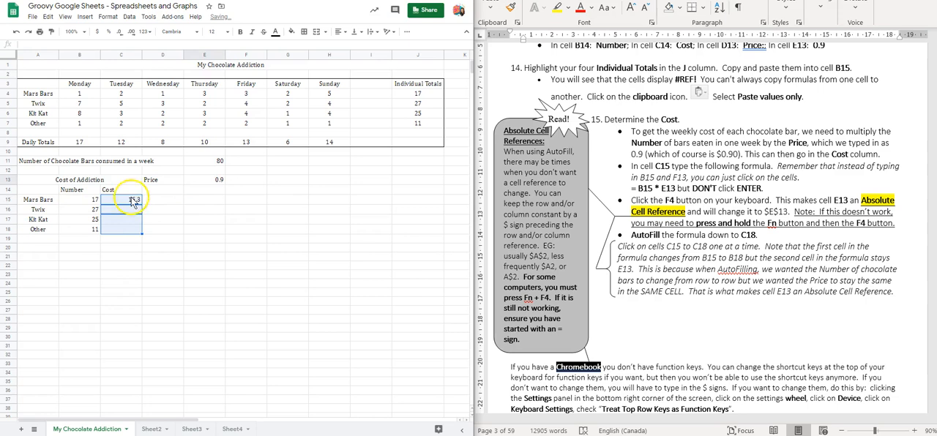
left_click(127, 200)
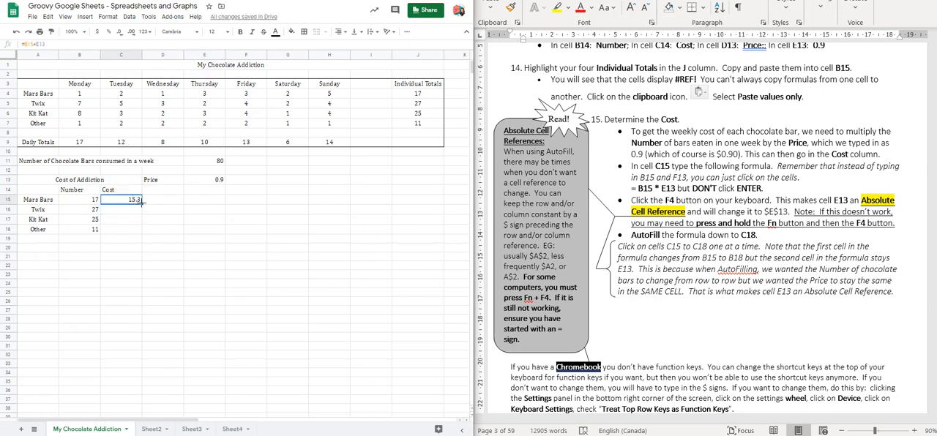
left_click_drag(142, 202, 136, 230)
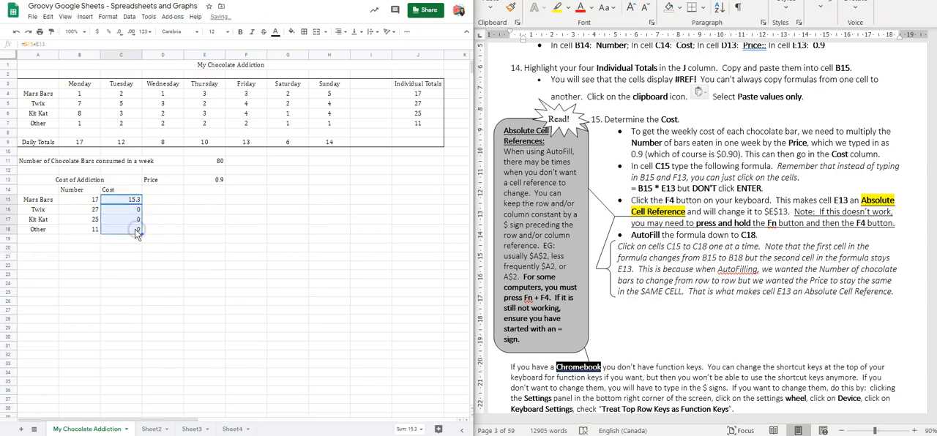
Step: Inspect the relative-reference cost formulas in cells C15 through C18 to compare which price cell each one uses
left_click(127, 201)
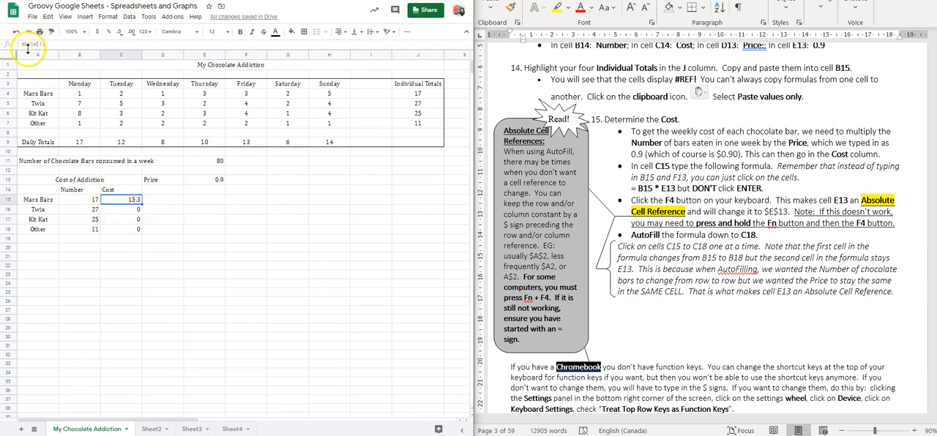
left_click(126, 210)
left_click(126, 220)
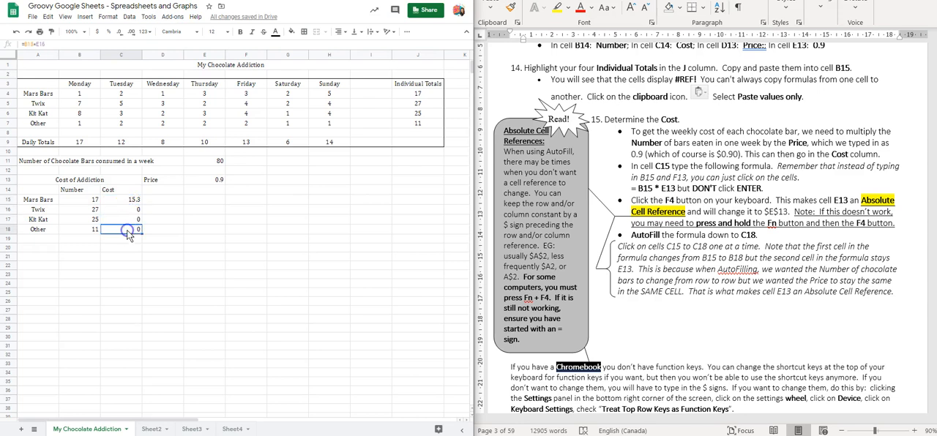
left_click(121, 199)
left_click(27, 35)
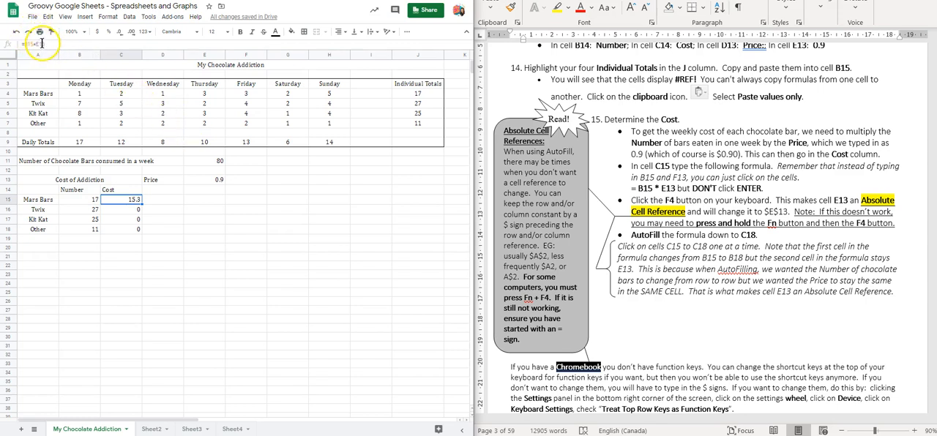
left_click(132, 211)
left_click(130, 219)
left_click(129, 230)
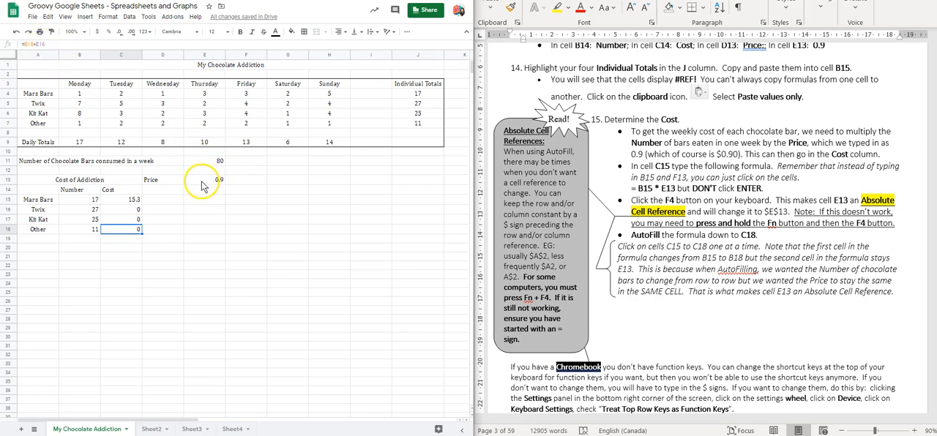
Step: Change the cost formula in C15 back to =B15*$E$13 and AutoFill it down to C18
left_click(126, 199)
left_click(53, 44)
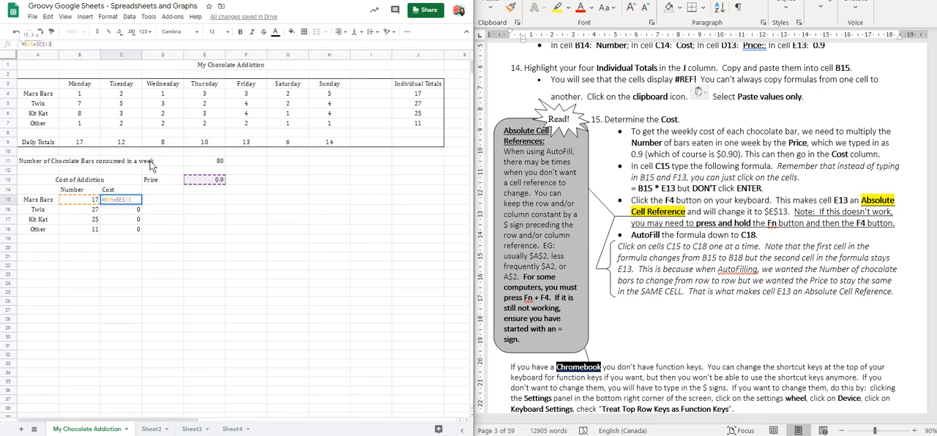
left_click(117, 199)
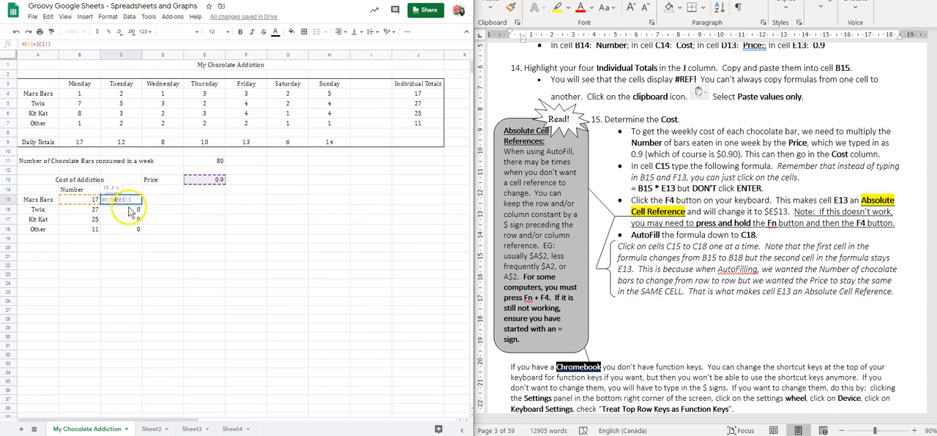
left_click(133, 198)
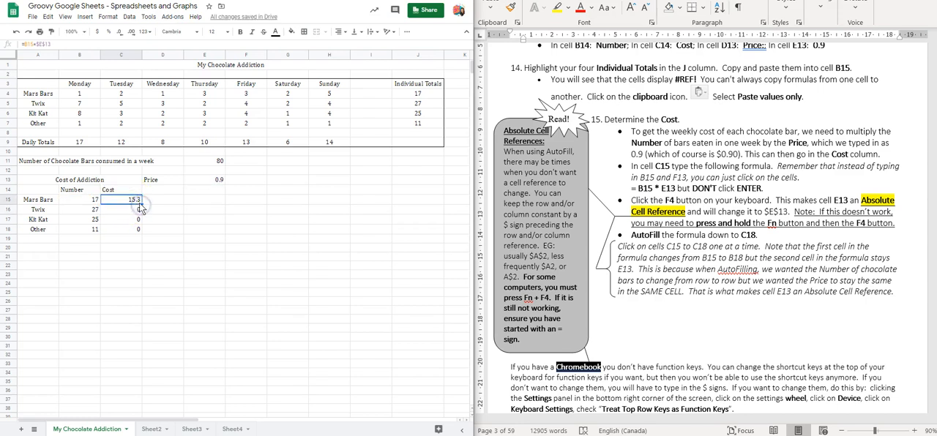
left_click_drag(143, 202, 145, 231)
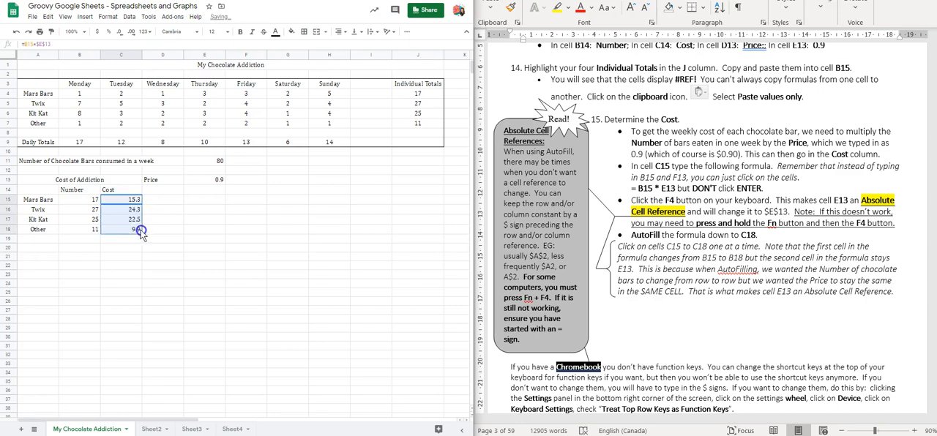
Step: Check the cost formulas in C15:C18 cell by cell for the changing number reference and the absolute price reference
left_click(136, 203)
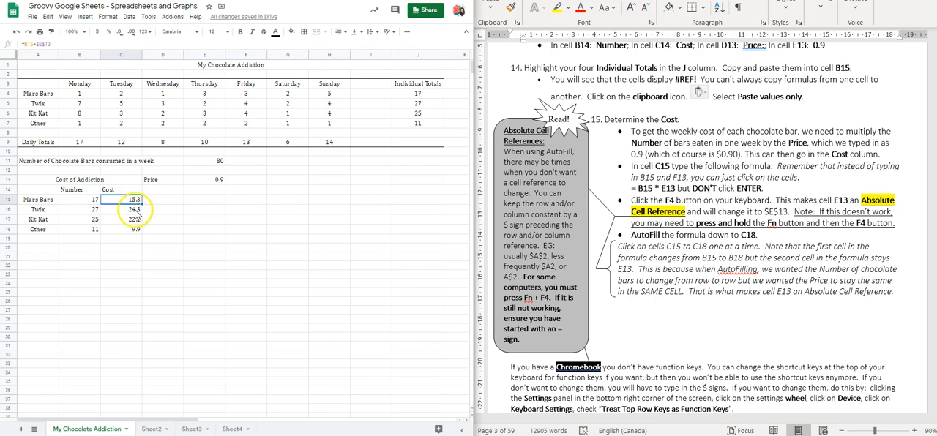
left_click(136, 211)
left_click(136, 221)
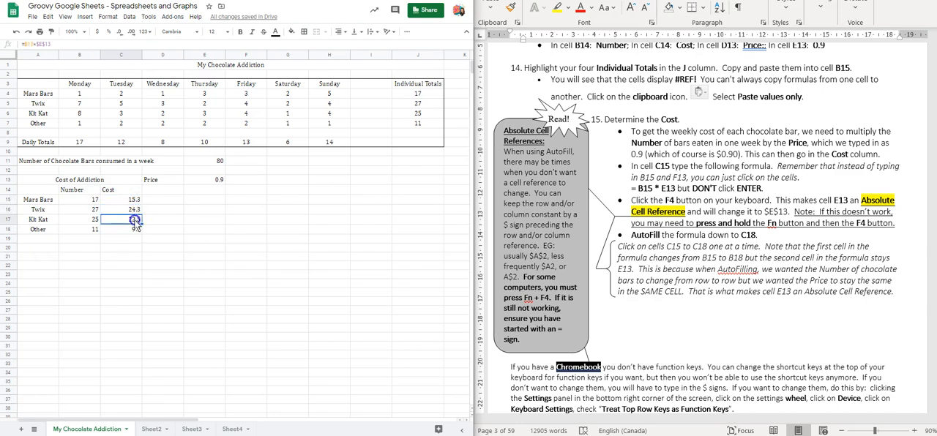
left_click(136, 231)
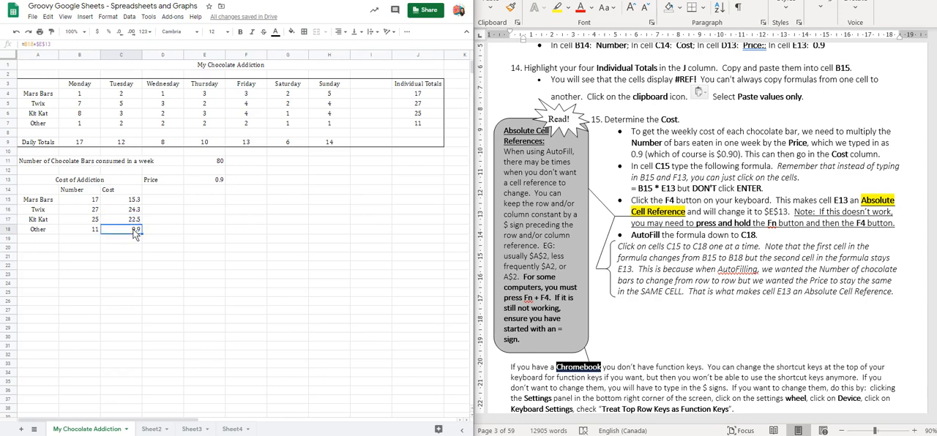
left_click(136, 221)
left_click(134, 210)
left_click(134, 200)
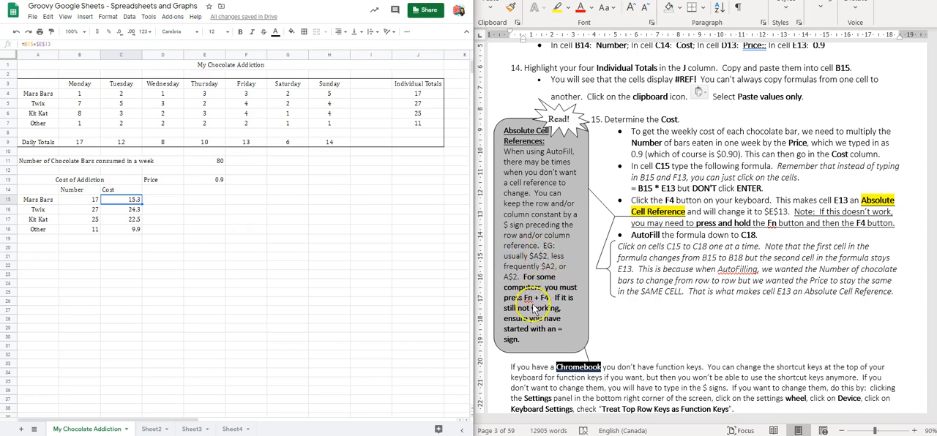
Step: Following worksheet item 16, enter the labels "Weekly Total:" in A20 and "Annual Total:" in A21
scroll(597, 300, "down", 10)
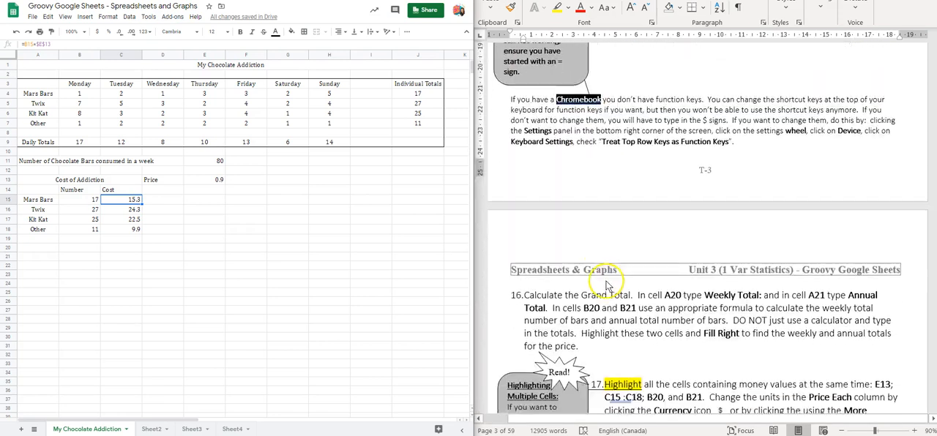
scroll(609, 287, "down", 3)
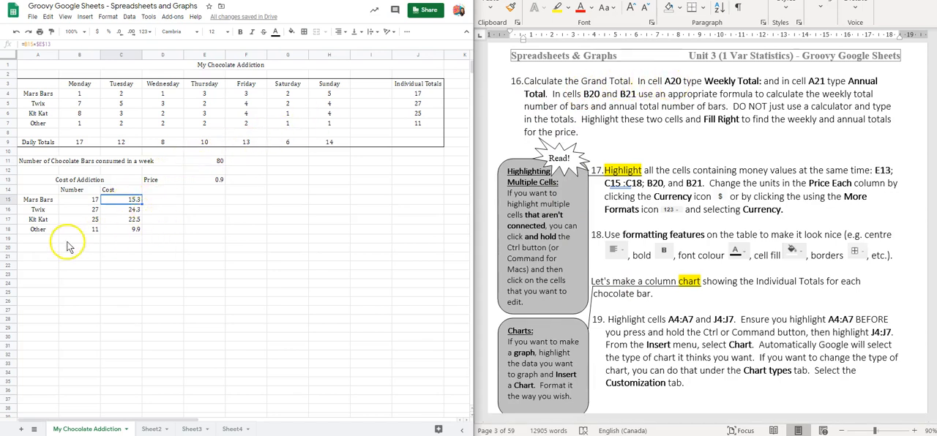
left_click(44, 250)
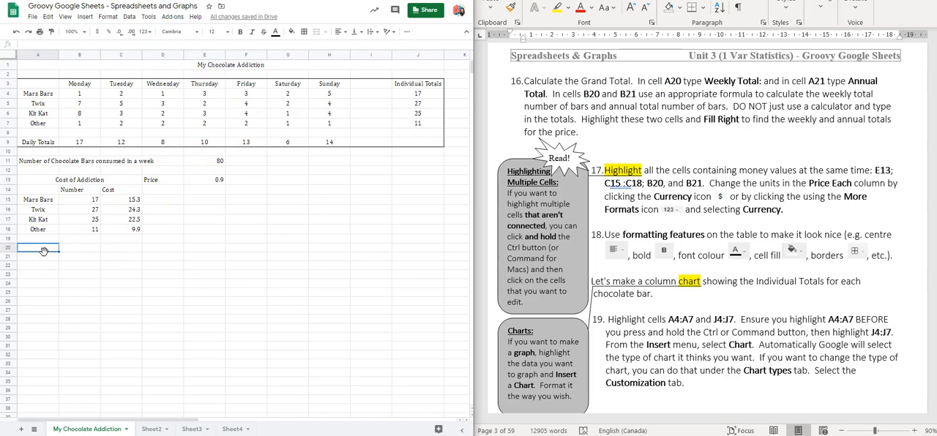
type("Weekly Total:")
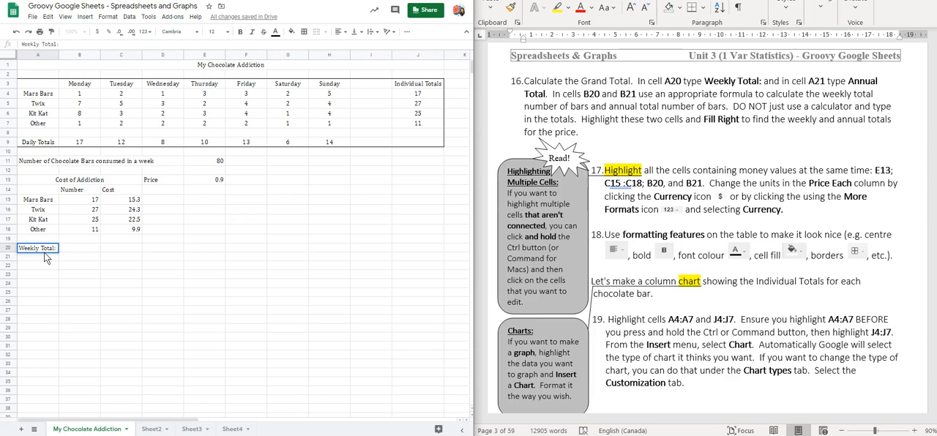
left_click(51, 249)
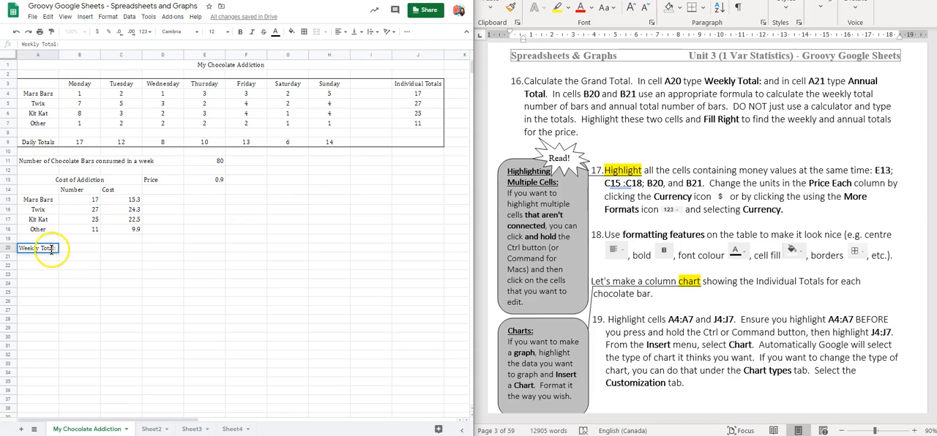
left_click(38, 260)
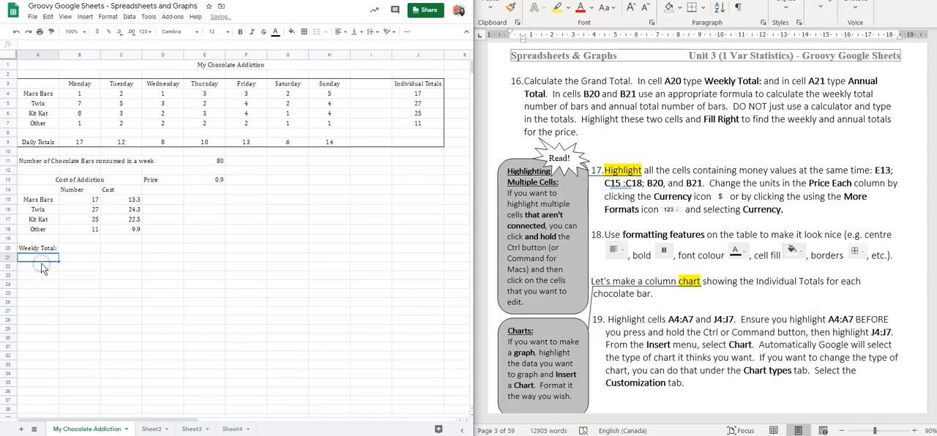
type("Annual Total:")
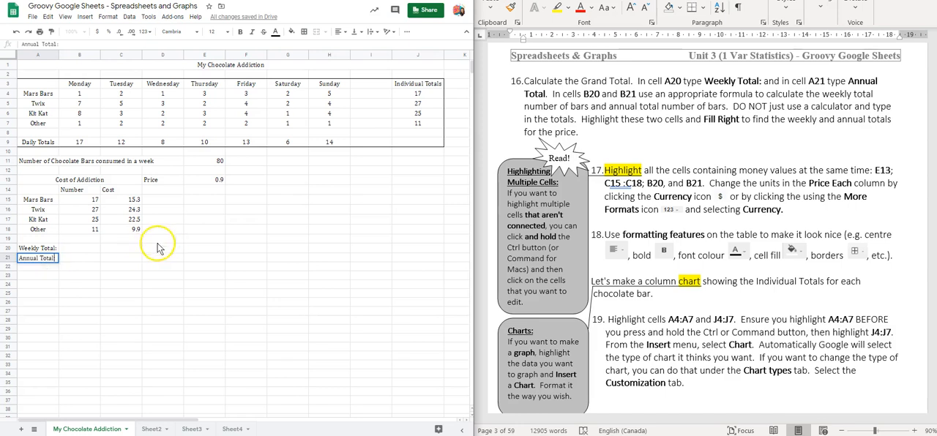
Step: Calculate the weekly number of bars in B20 with a SUM formula over B15:B18
left_click(85, 249)
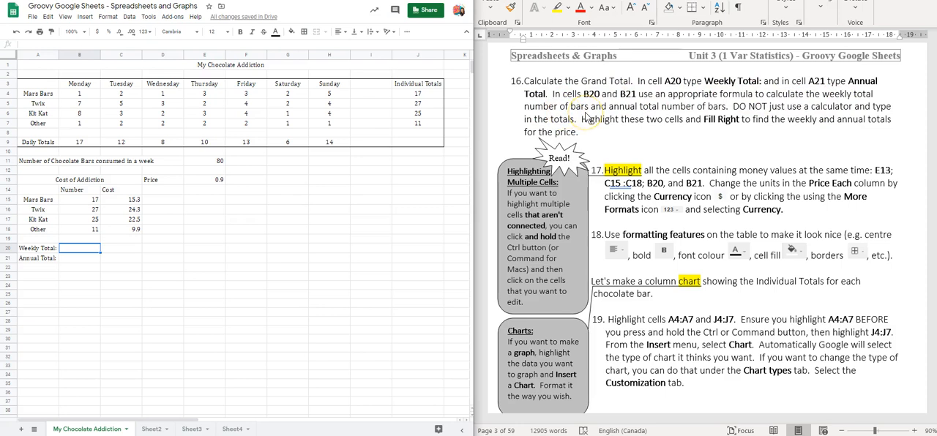
left_click(88, 261)
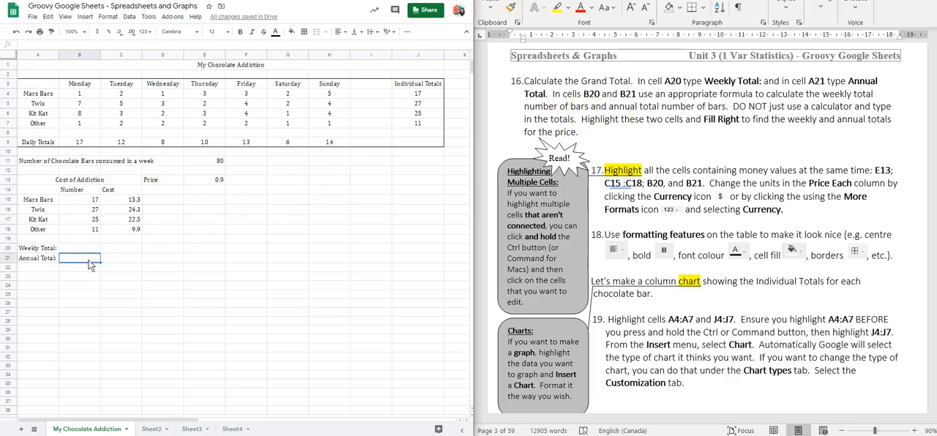
left_click(88, 249)
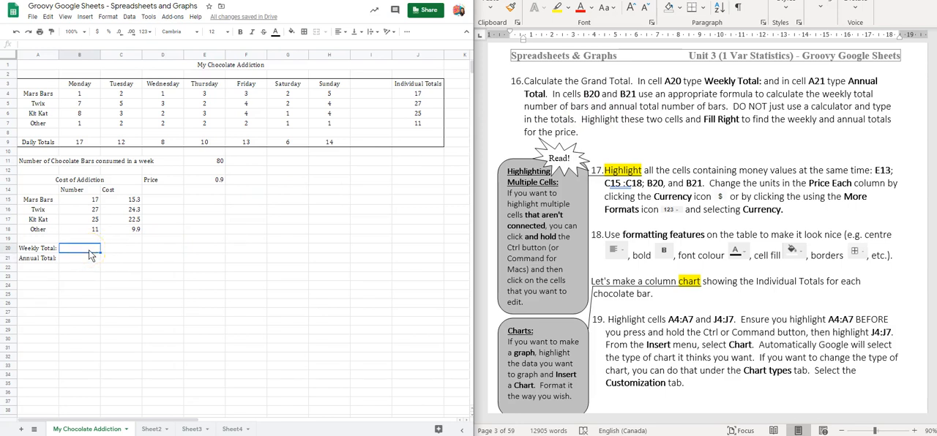
type("=sum")
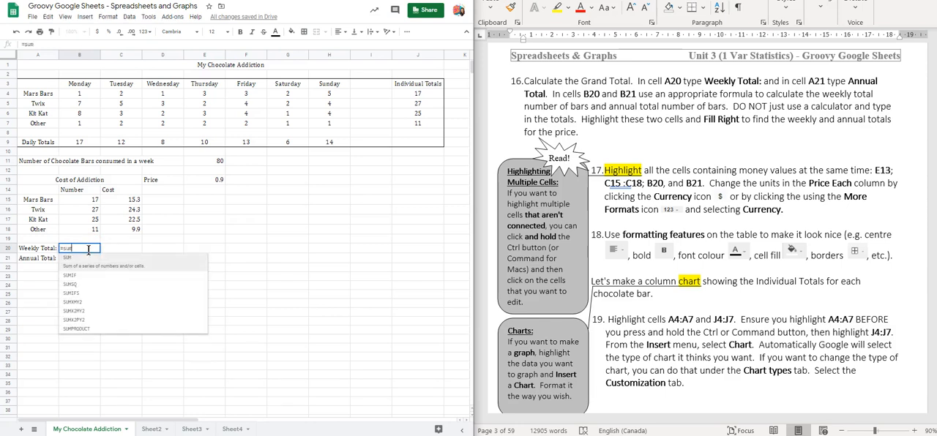
type("(")
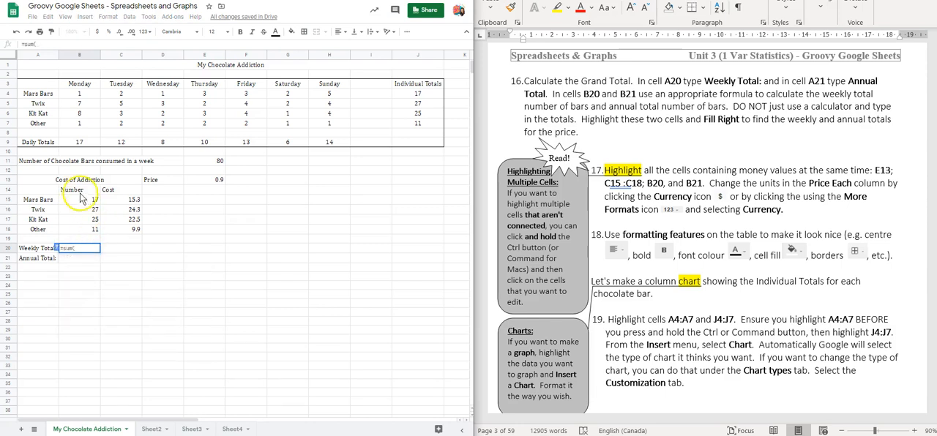
left_click_drag(83, 202, 85, 232)
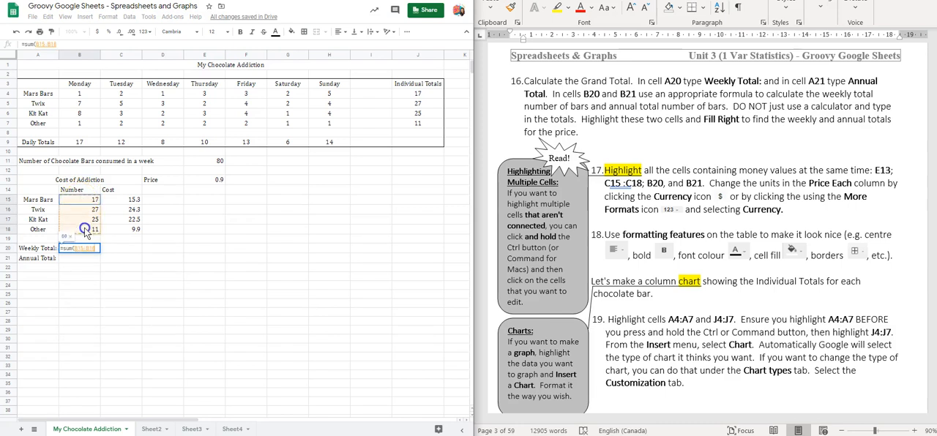
key("Return")
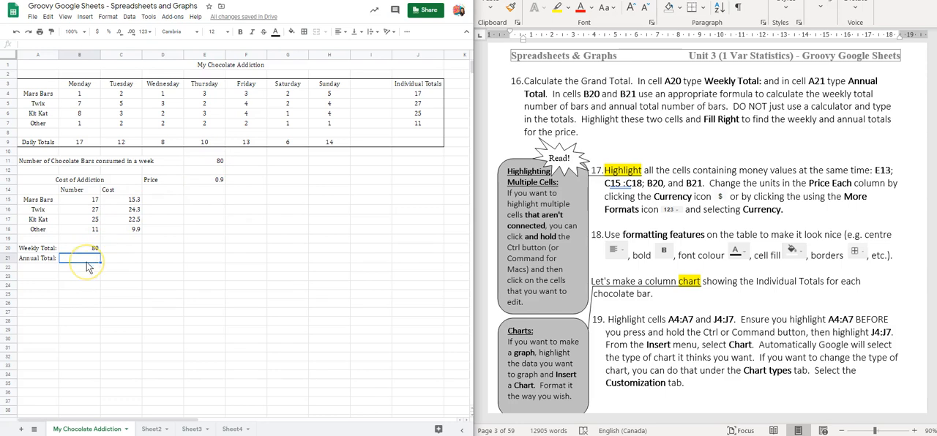
Step: Calculate the annual number of bars in B21 with the formula =B20*52
type("=")
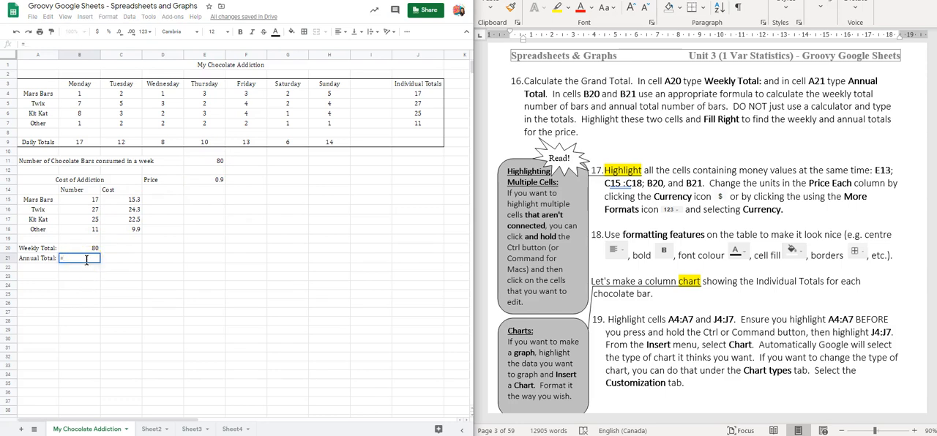
left_click(93, 250)
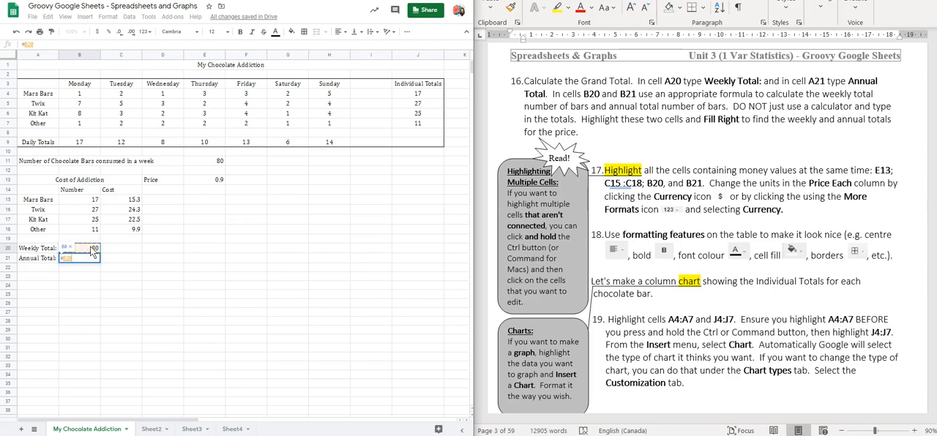
type("*52")
key("Return")
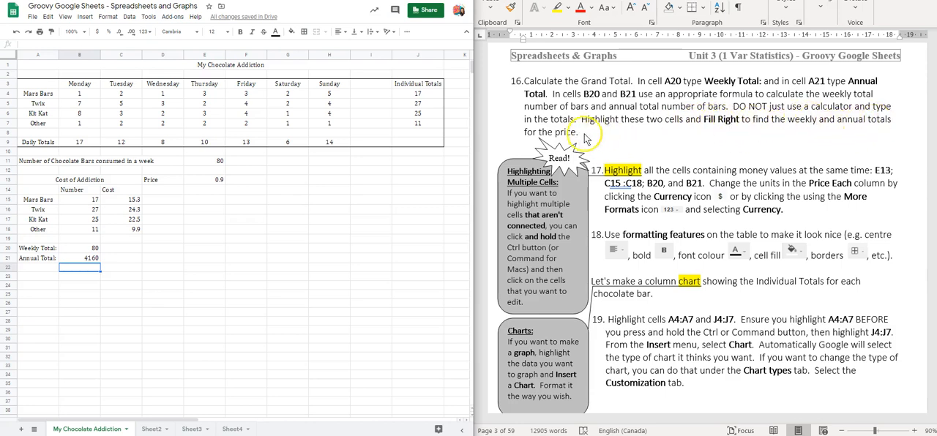
Step: Fill the total formulas in B20:B21 right into C20:C21 and inspect the resulting cost total formulas
left_click_drag(84, 249, 86, 260)
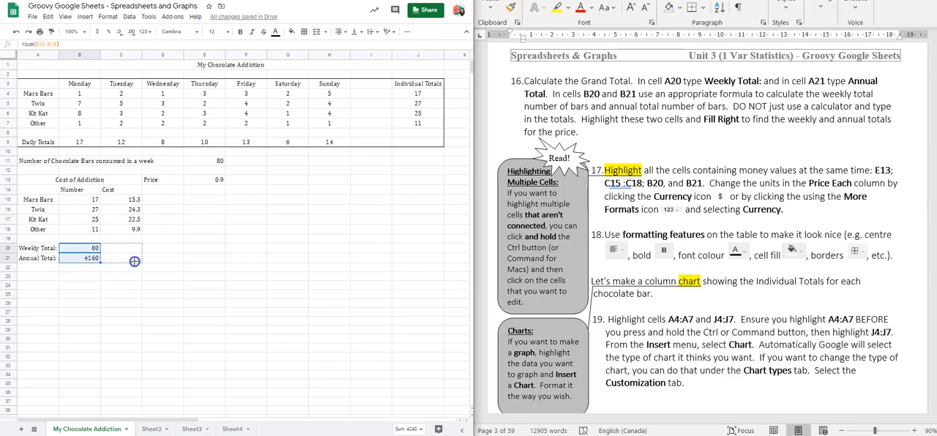
left_click_drag(134, 262, 136, 265)
left_click(133, 251)
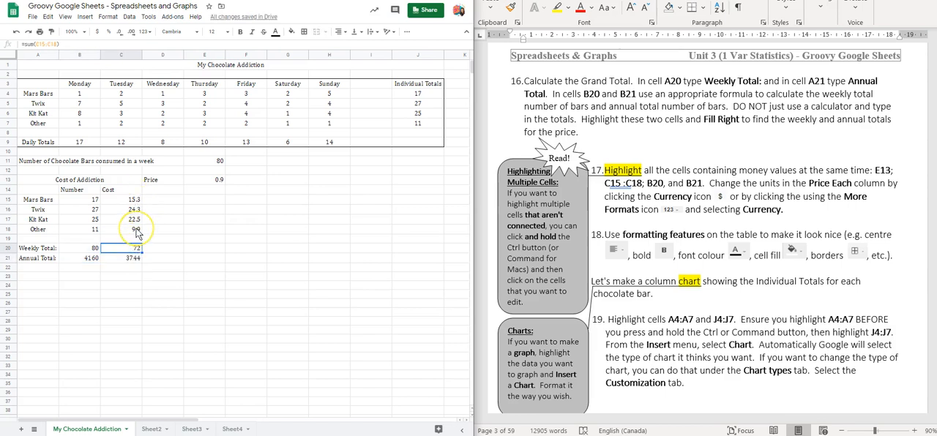
left_click(136, 252)
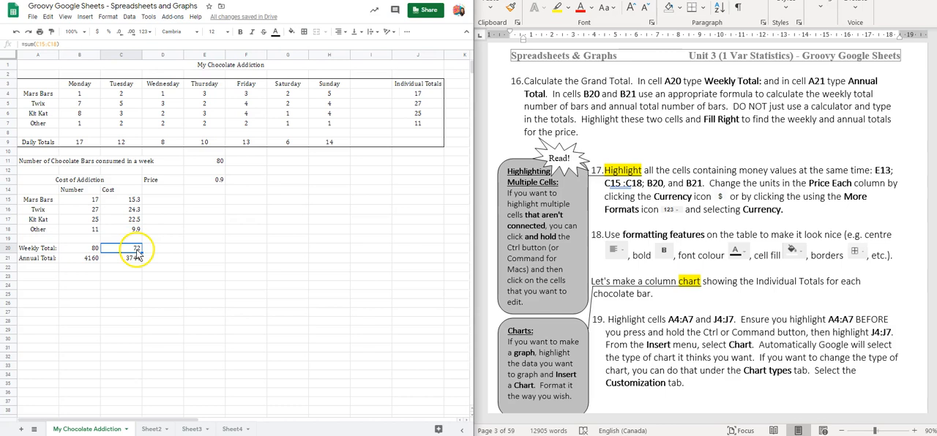
left_click(136, 261)
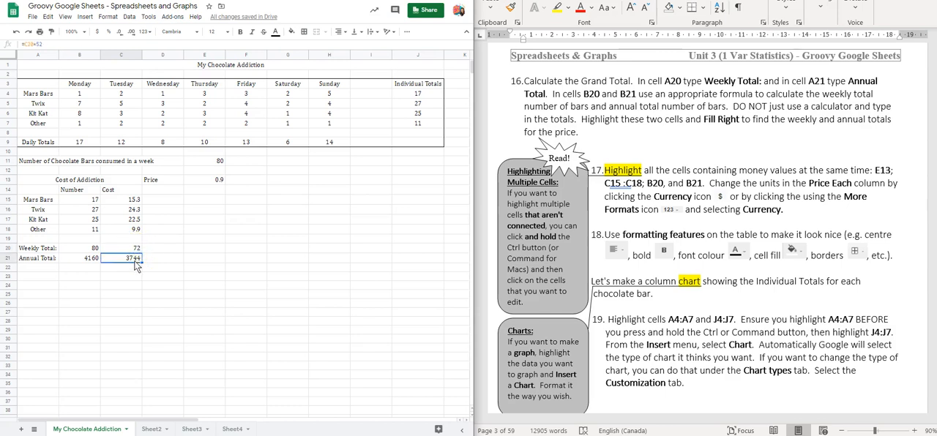
left_click(136, 252)
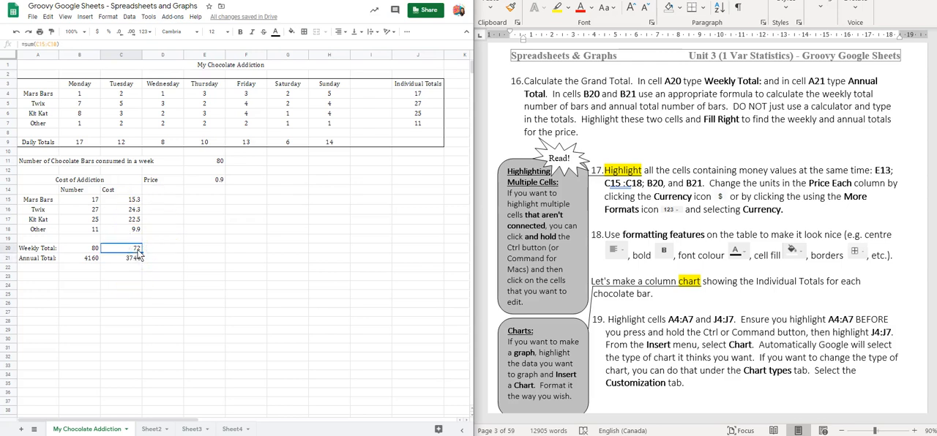
left_click(137, 259)
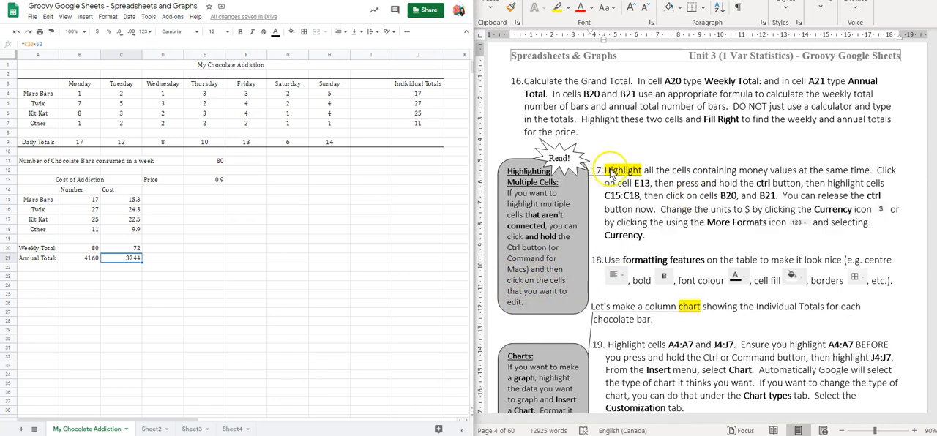
Step: Select all the money cells together: the price in E13, the costs in C15:C18, and the cost totals in C20 and C21
left_click(779, 171)
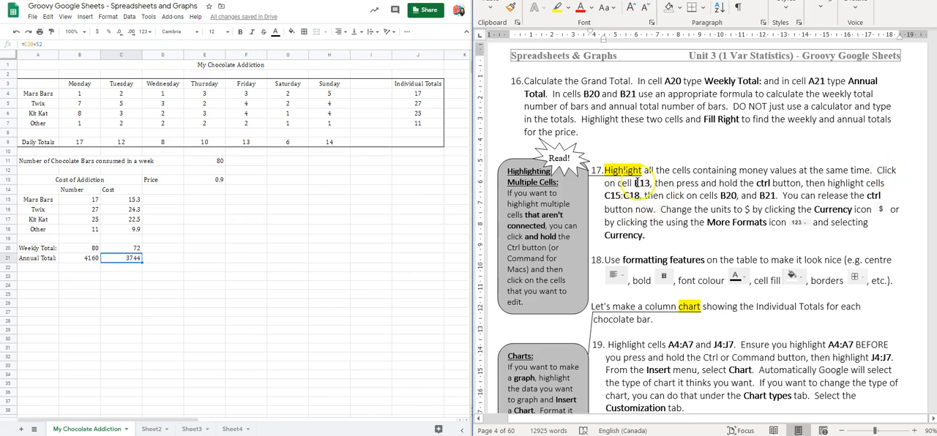
left_click(209, 181)
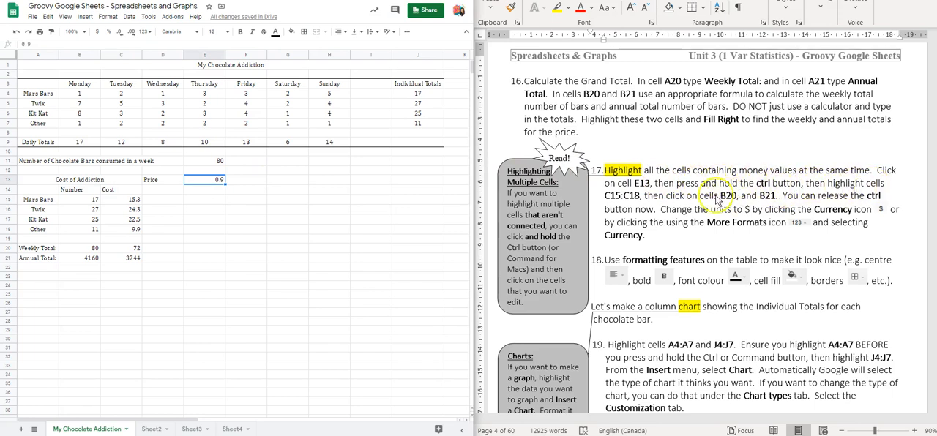
left_click(127, 201, "ctrl")
left_click_drag(126, 201, 133, 229)
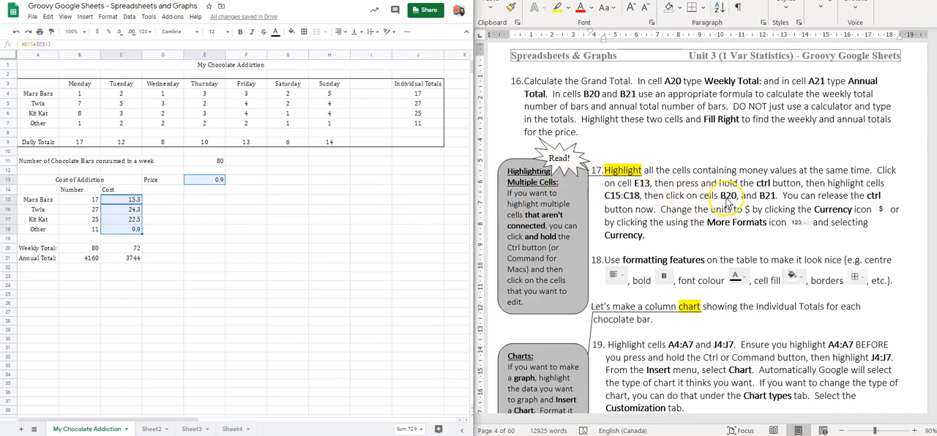
left_click(127, 251, "ctrl")
left_click(128, 260, "ctrl")
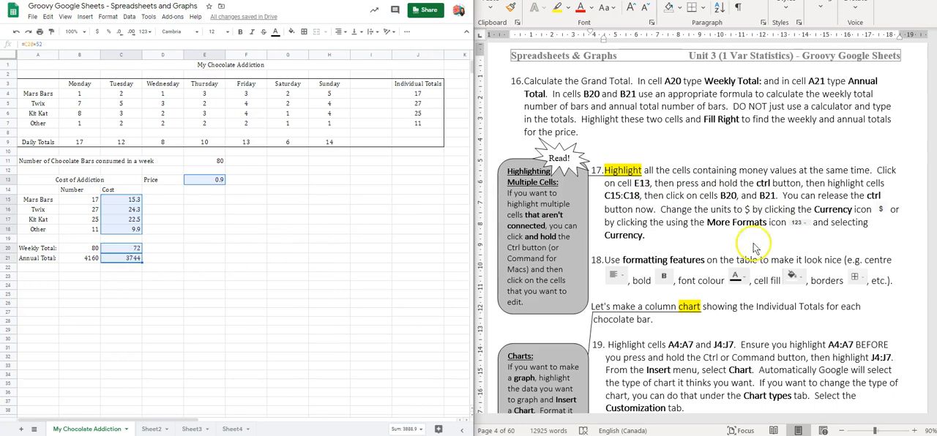
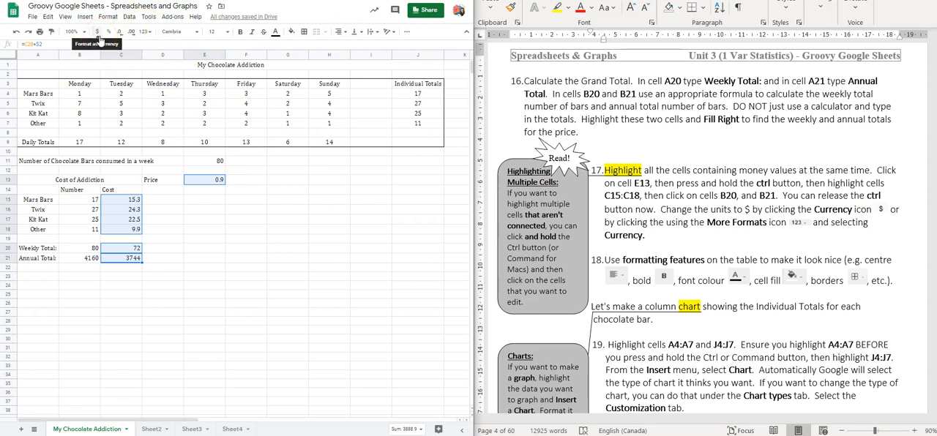
Step: Format the selected price, cost and cost total cells as currency and check the number format applied
left_click(146, 32)
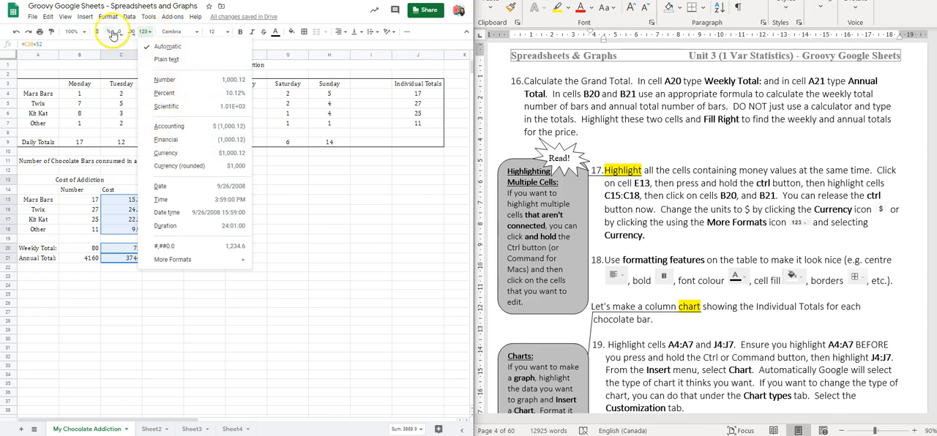
left_click(96, 33)
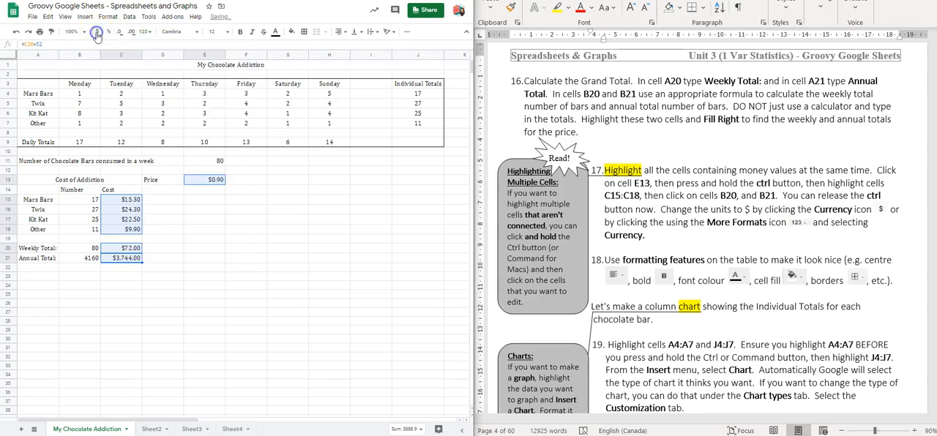
left_click(147, 33)
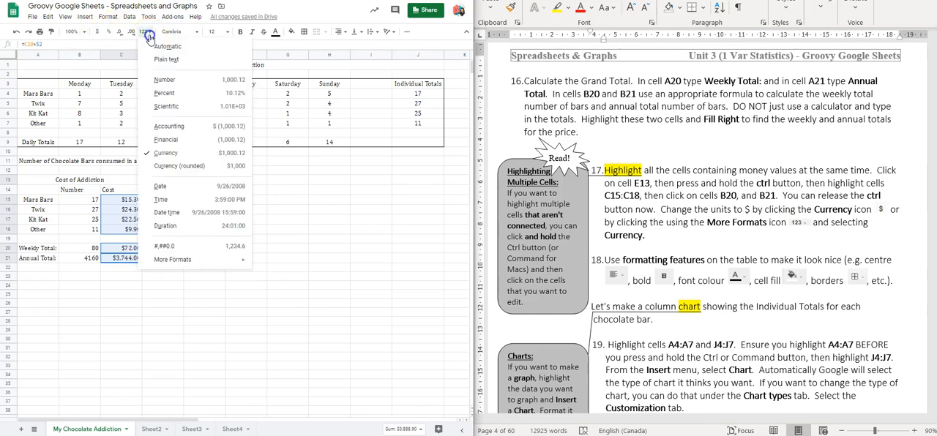
left_click(151, 31)
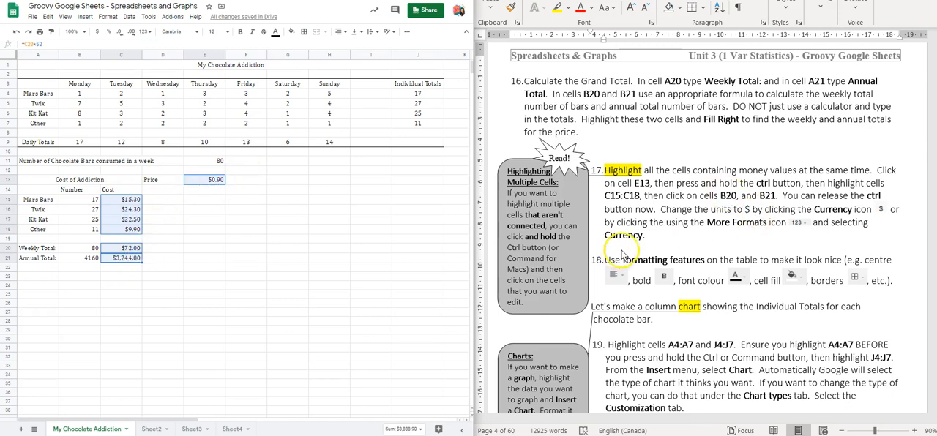
Step: Following the worksheet's sample, fill the merged title cells "My Chocolate Addiction" and "Cost of Addiction" with black
scroll(634, 240, "down", 1)
scroll(634, 243, "down", 4)
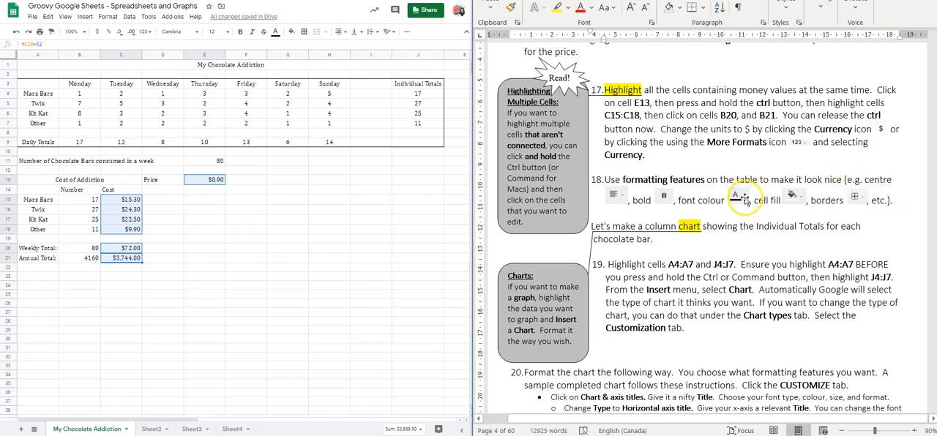
scroll(722, 195, "up", 8)
scroll(722, 195, "up", 15)
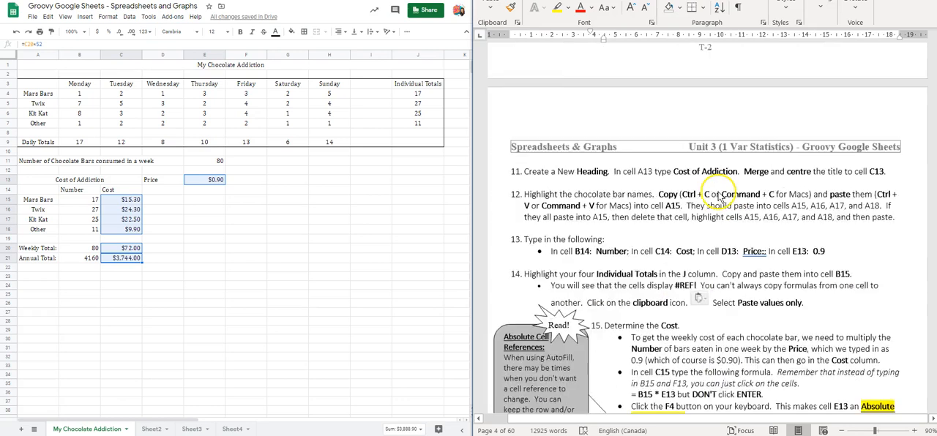
scroll(718, 194, "up", 8)
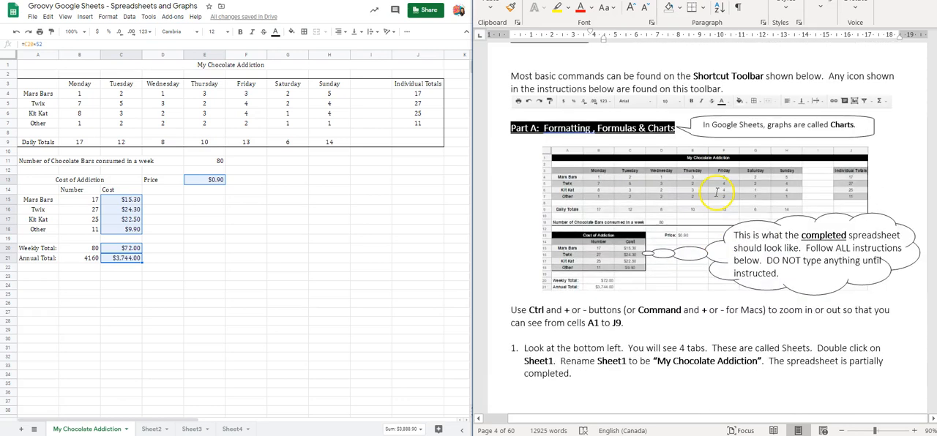
scroll(718, 194, "down", 4)
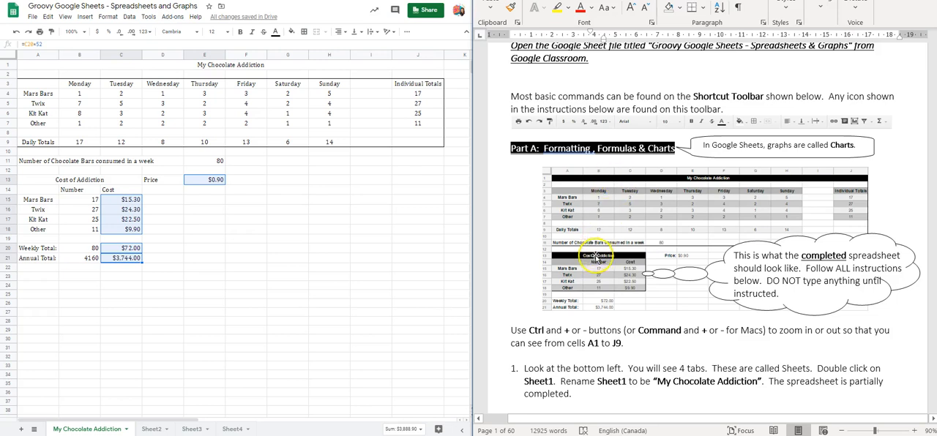
left_click(173, 65)
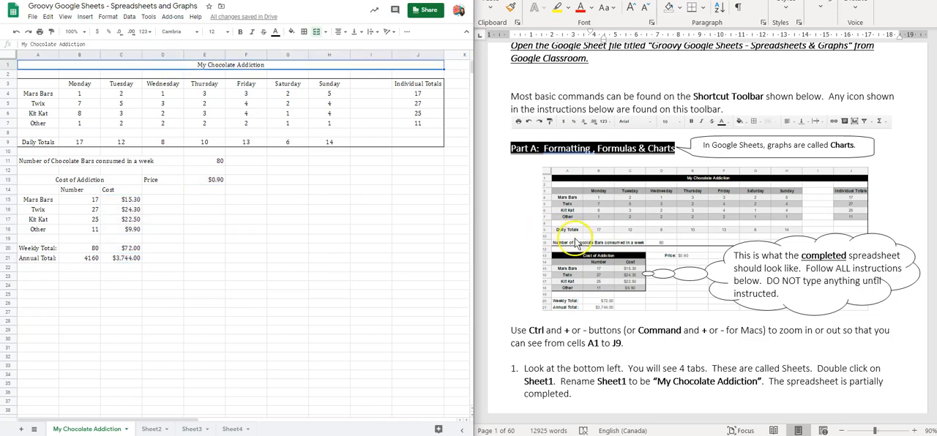
left_click(93, 183)
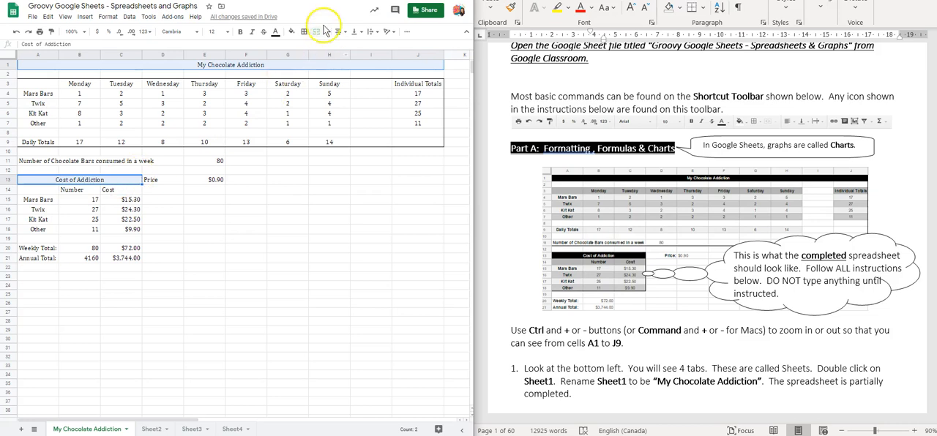
left_click(292, 33)
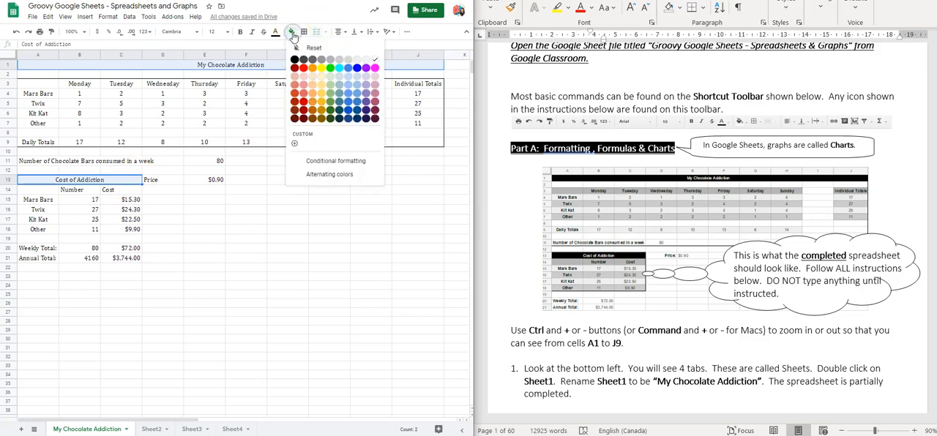
left_click(294, 60)
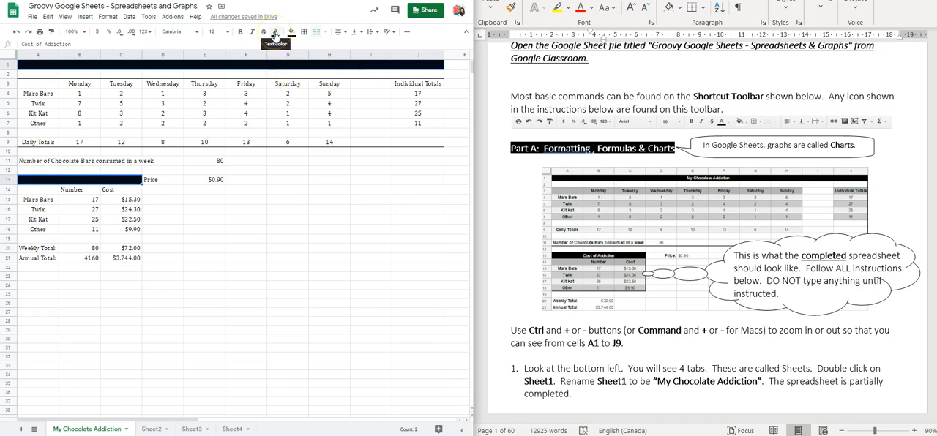
Step: Make the text of both black title cells white and bold
left_click(275, 33)
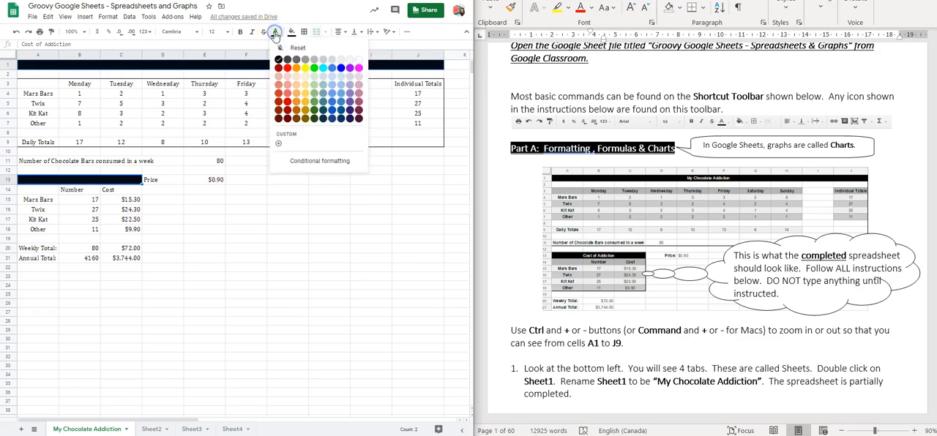
left_click(360, 60)
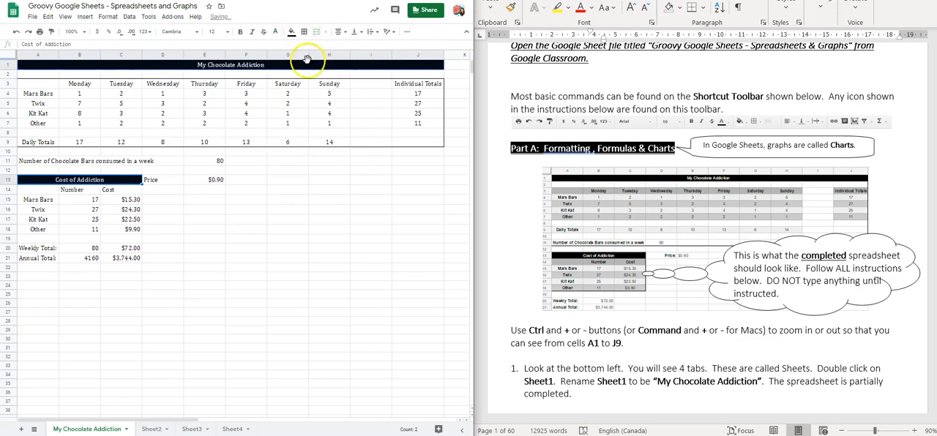
left_click(239, 33)
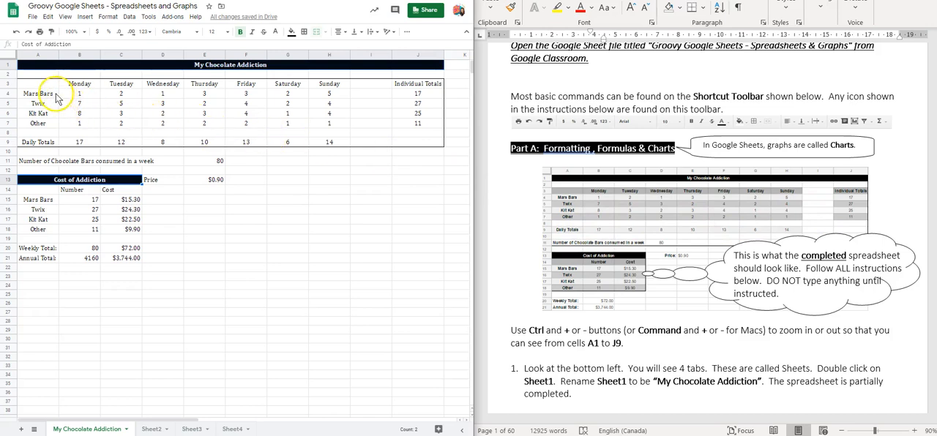
Step: Fill the header cells A3:H3, J3 and A14:C14 with a medium gray
left_click_drag(38, 86, 340, 91)
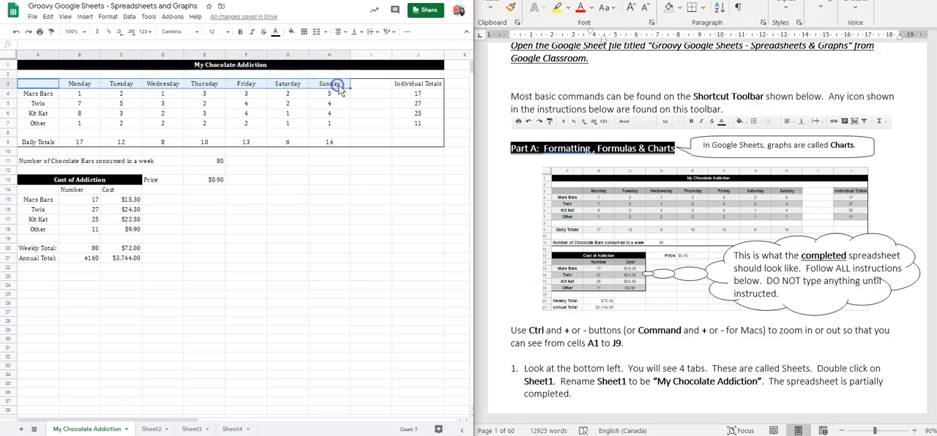
left_click(418, 86, "ctrl")
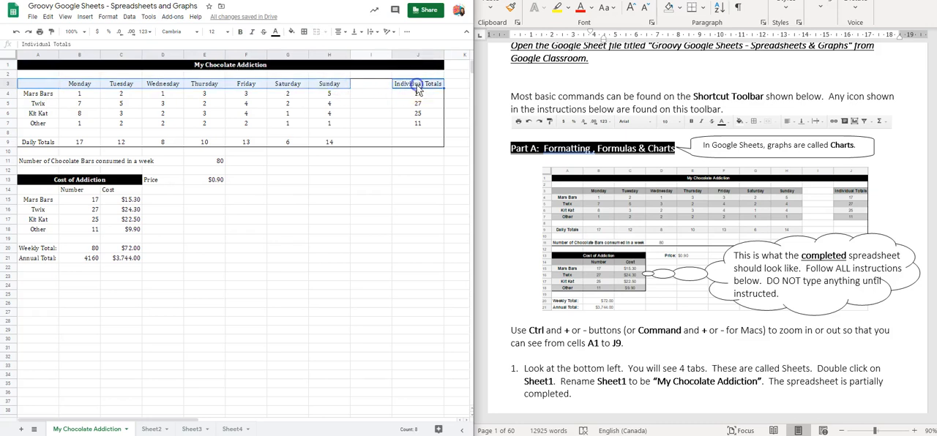
left_click(58, 192, "ctrl")
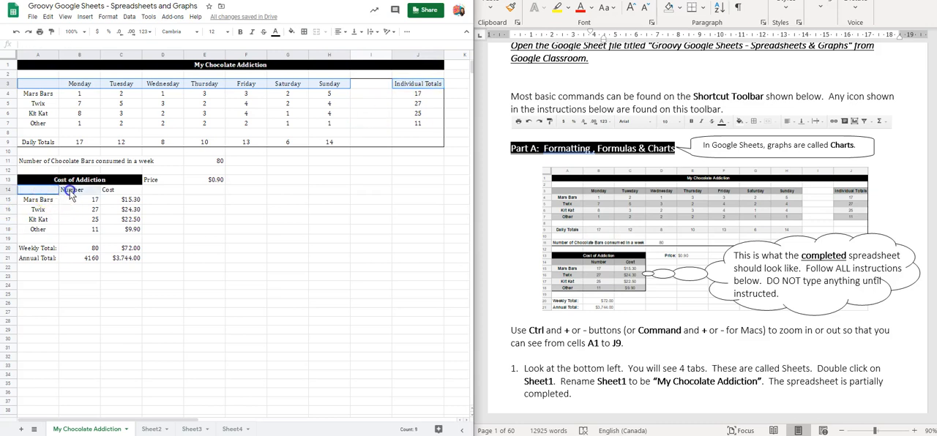
left_click_drag(88, 191, 108, 192)
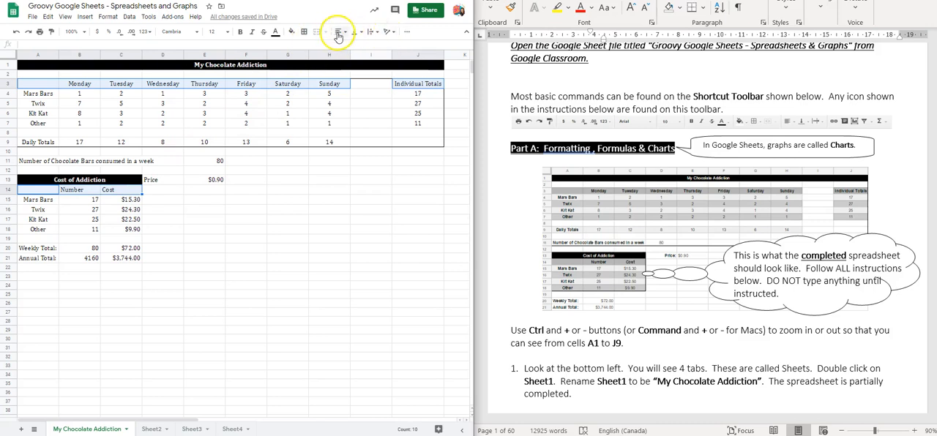
left_click(291, 32)
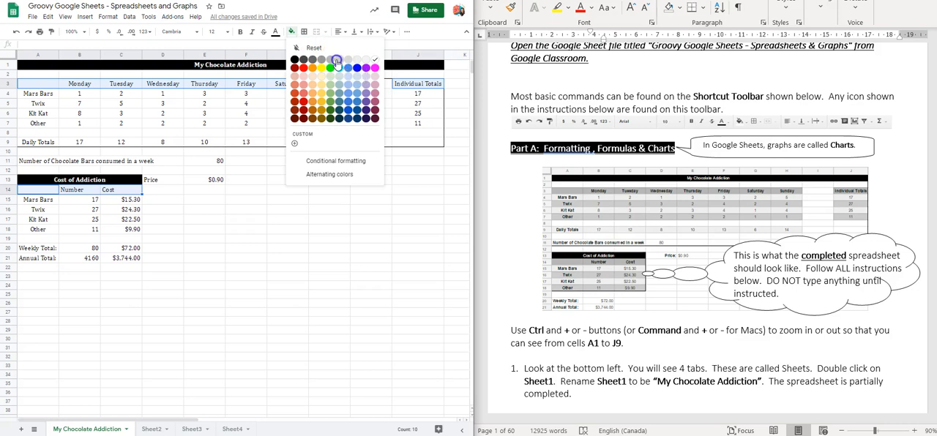
left_click(336, 62)
left_click(292, 31)
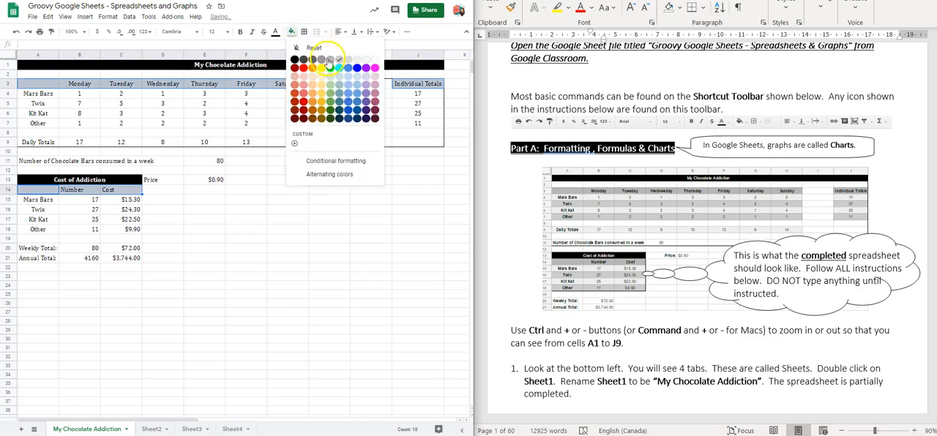
left_click(329, 59)
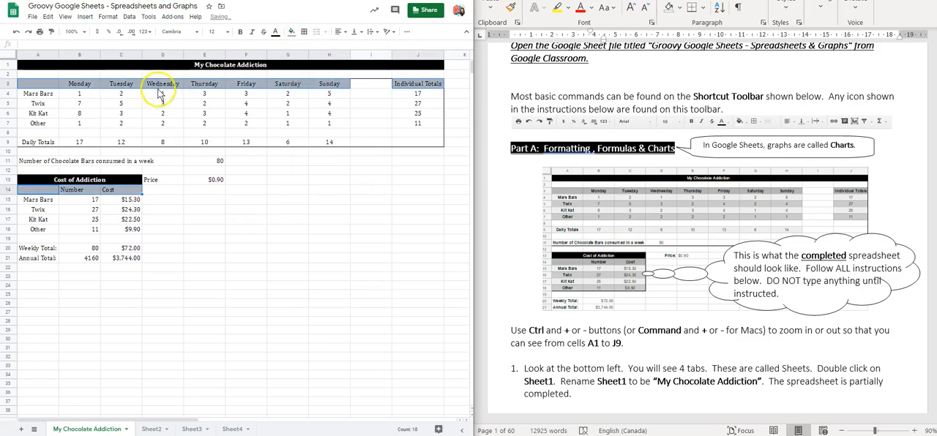
Step: Centre the text of the gray header cells horizontally and make it bold
left_click(338, 32)
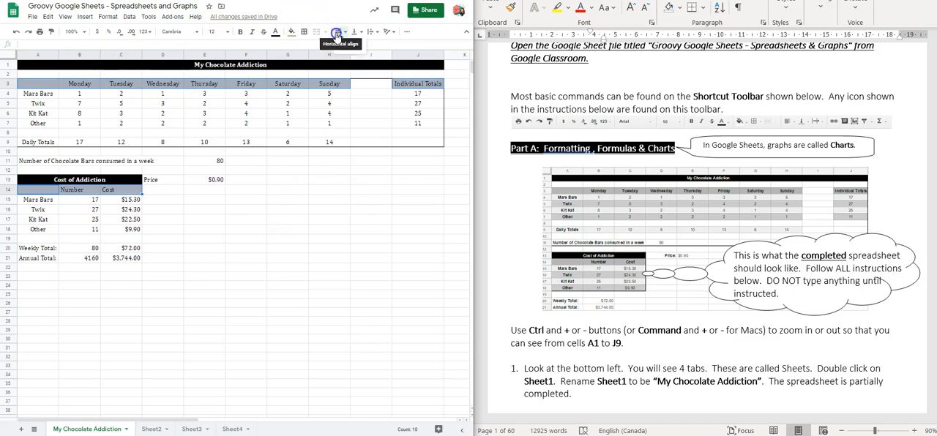
left_click(348, 47)
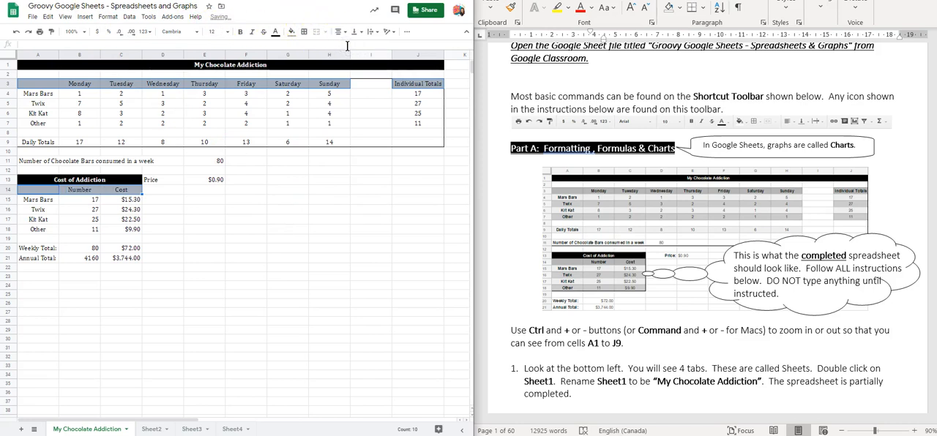
left_click(242, 33)
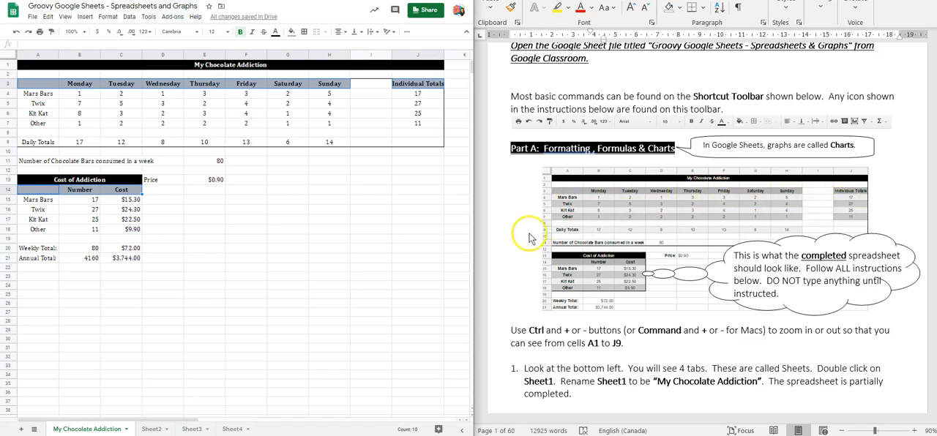
left_click(240, 192)
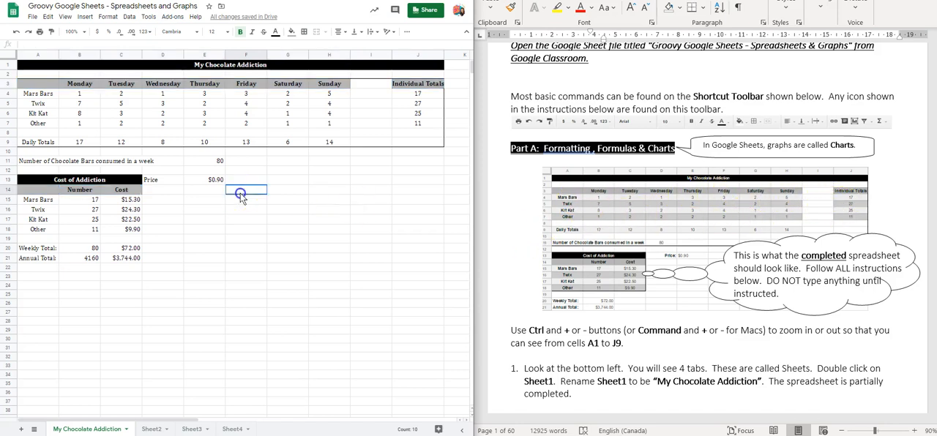
Step: Fill the alternate rows A4:H4, J4, A6:H6, J6, A9:H9, A15:C15 and A17:C17 with light gray 2
left_click(40, 94)
left_click_drag(39, 94, 341, 100)
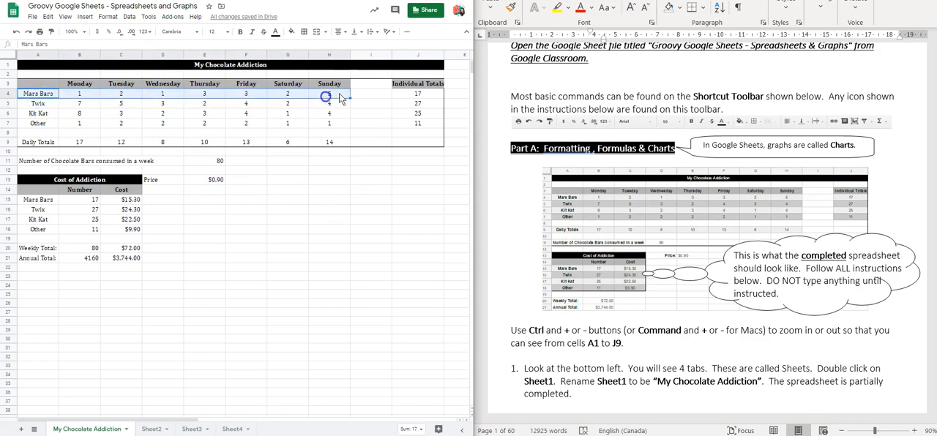
left_click(421, 96, "ctrl")
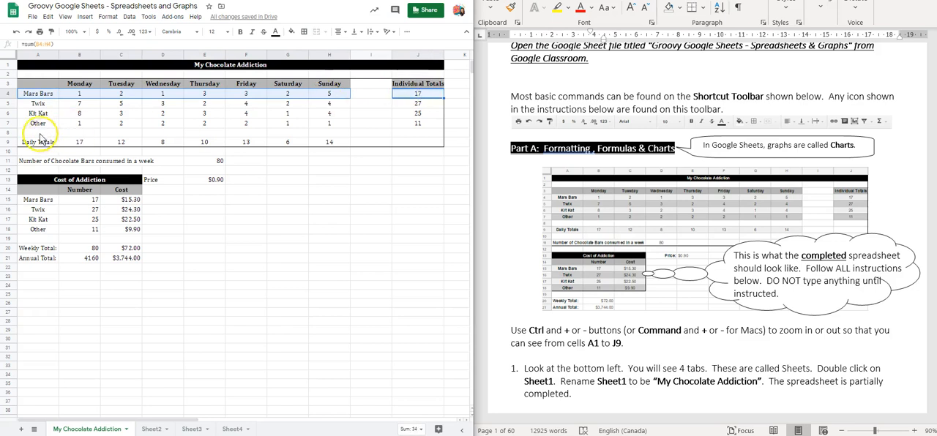
left_click_drag(37, 114, 327, 118)
left_click(401, 115, "ctrl")
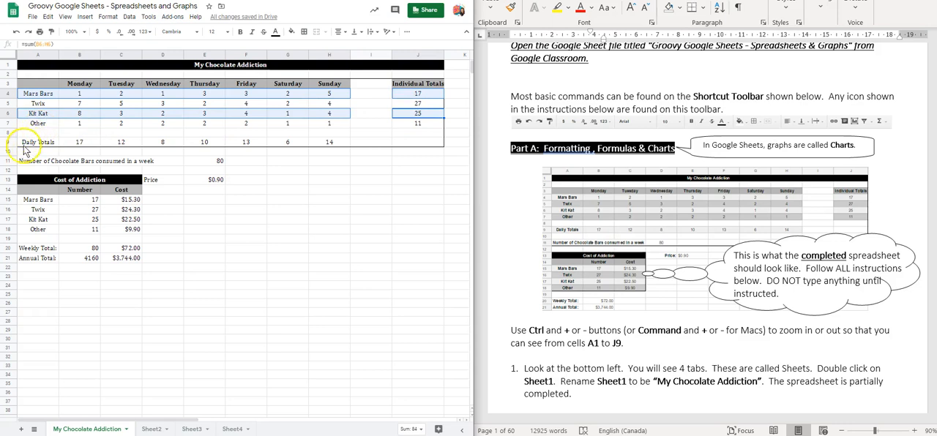
left_click_drag(30, 142, 327, 146)
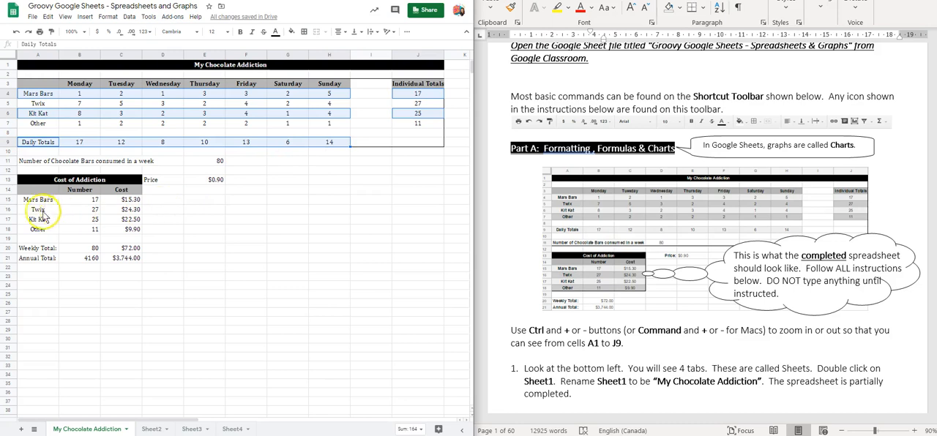
left_click_drag(37, 199, 126, 199)
left_click_drag(41, 220, 116, 225)
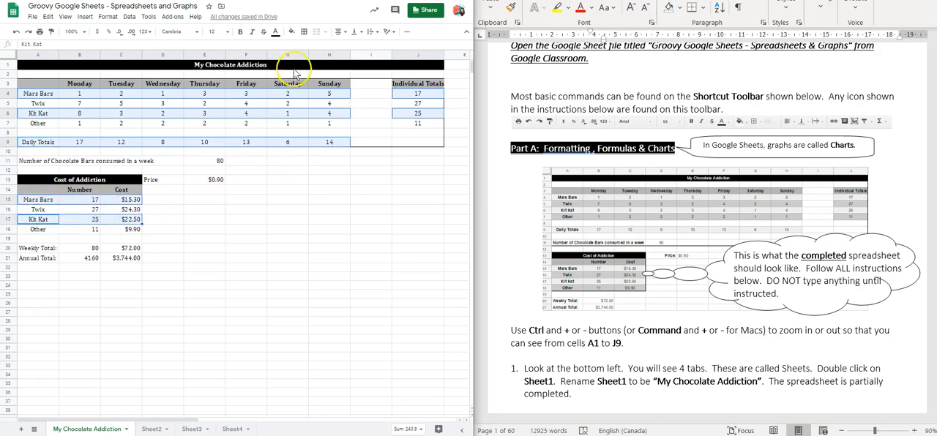
left_click(291, 33)
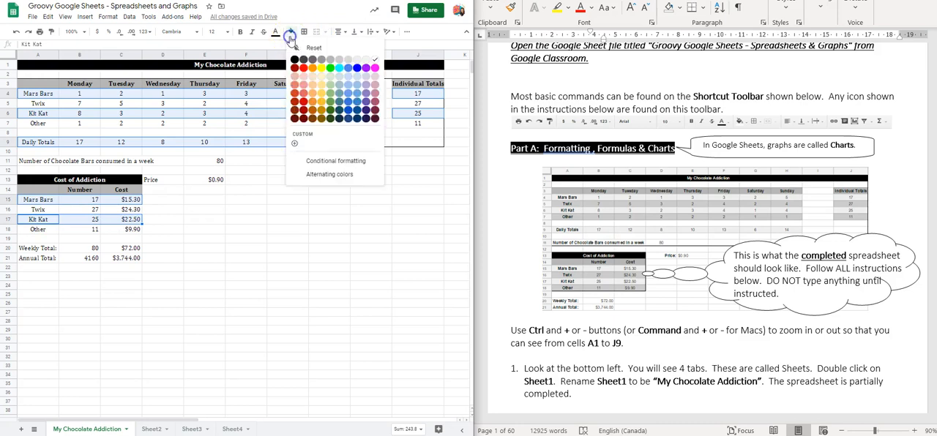
left_click(356, 65)
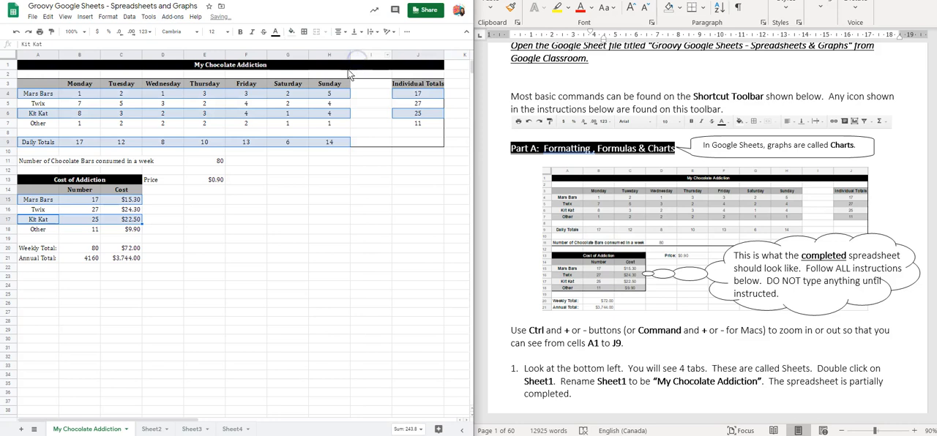
left_click(287, 190)
Step: Fill the remaining data rows A5:H5, J5, A7:H7, J7, A16:C16 and A18:C18 with light gray 1
left_click_drag(39, 104, 333, 103)
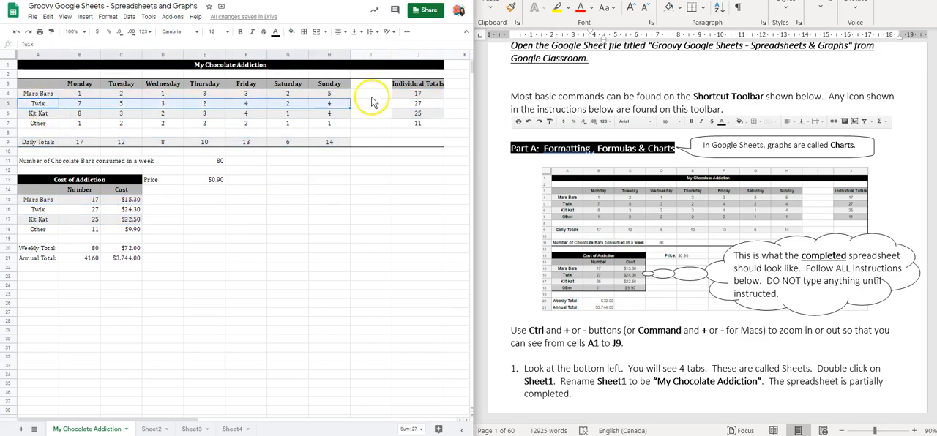
left_click(407, 104, "ctrl")
left_click_drag(38, 124, 338, 123)
left_click(410, 123, "ctrl")
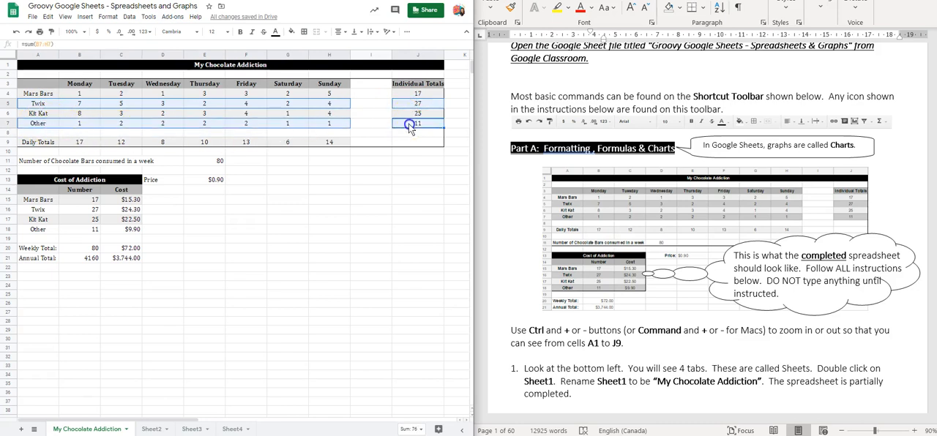
left_click_drag(29, 209, 121, 212)
left_click_drag(46, 229, 128, 230)
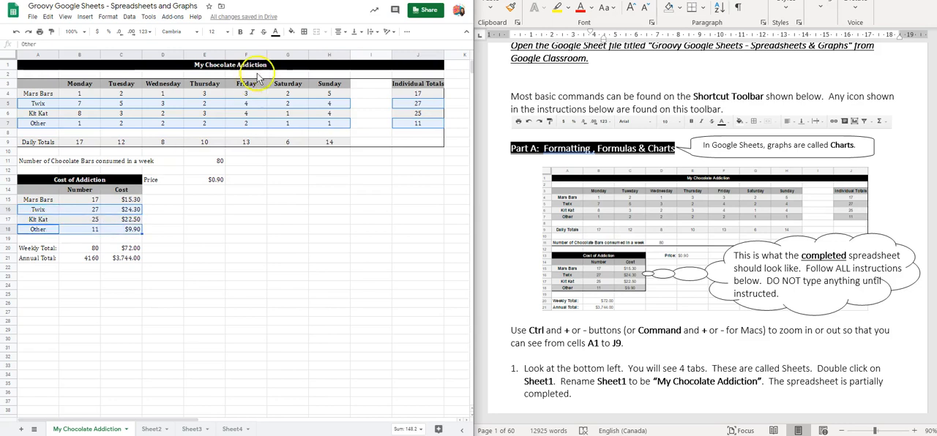
left_click(292, 32)
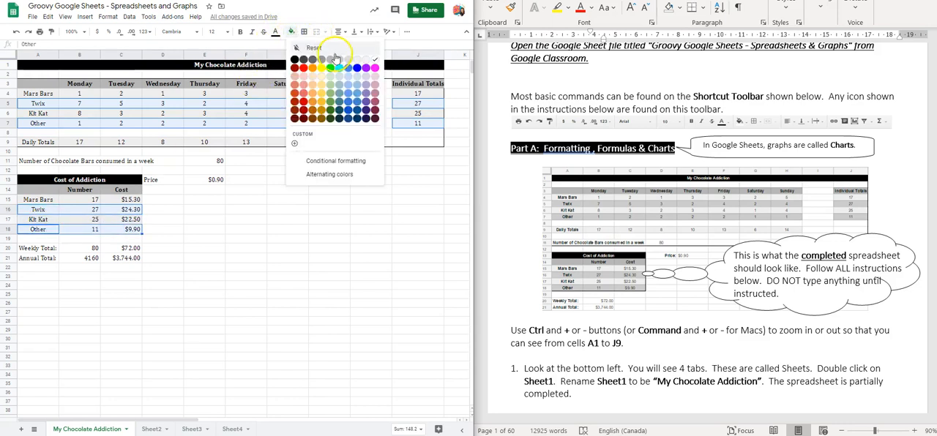
left_click(347, 60)
left_click(297, 181)
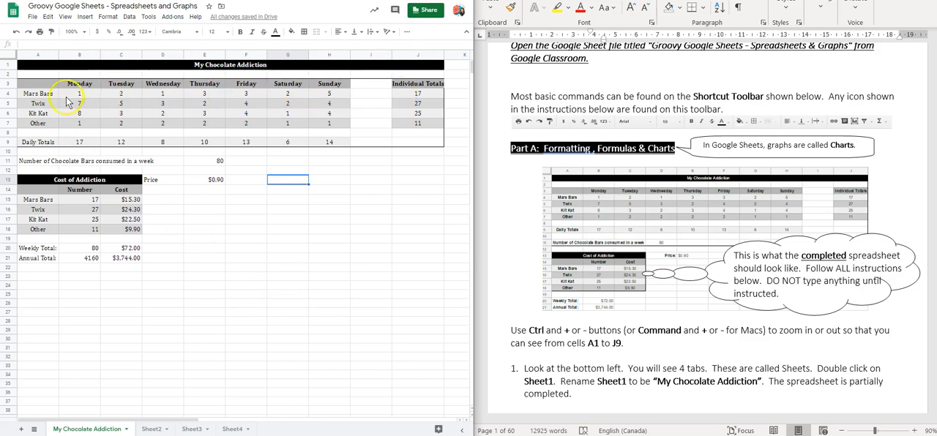
Step: Make the row labels in A4:A9 and A15:A18 bold
left_click_drag(38, 96, 28, 143)
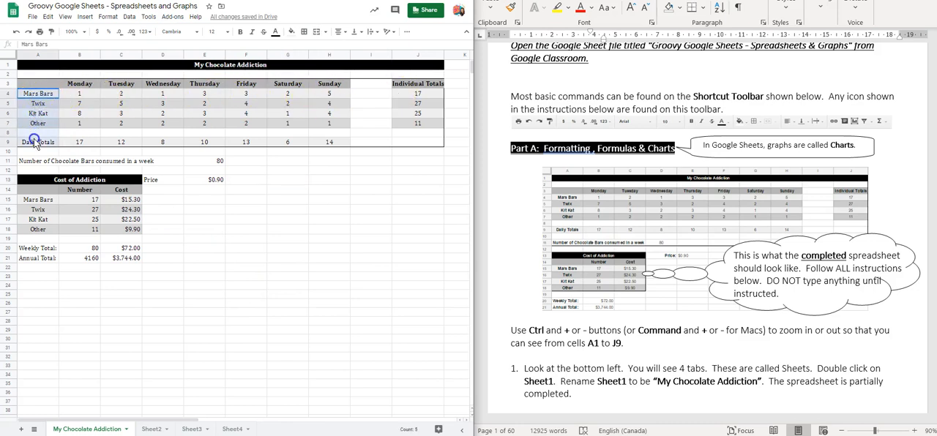
left_click(240, 32)
left_click_drag(31, 201, 26, 231)
left_click(241, 31)
Step: Centre the numbers and costs in B15:C18 horizontally
left_click(75, 198)
left_click_drag(75, 198, 124, 228)
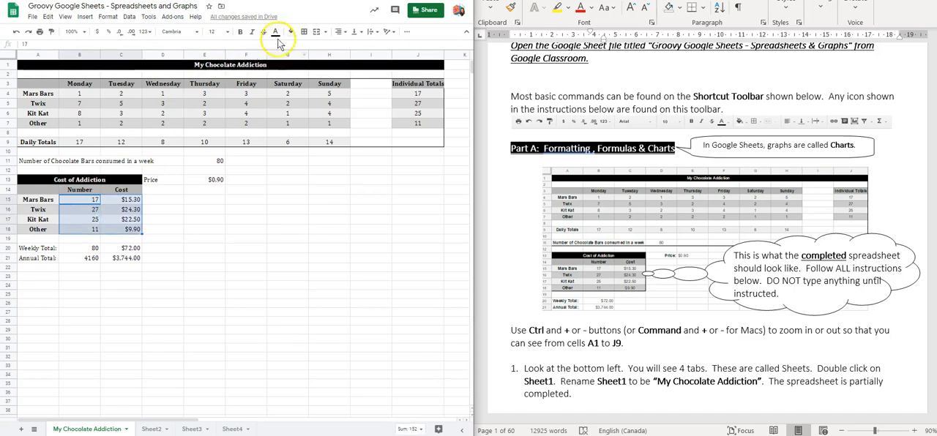
left_click(339, 32)
left_click(350, 45)
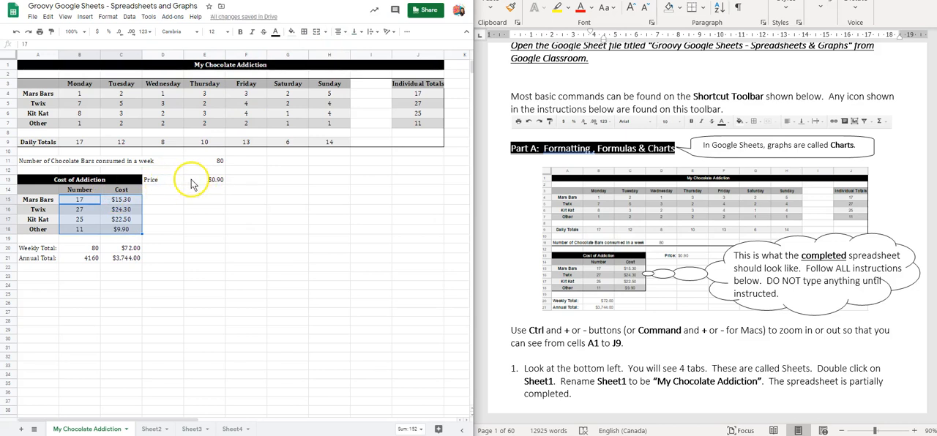
Step: Right-align and bold the Price label in D13, and left-align the price value in E13
left_click(163, 183)
left_click(197, 182)
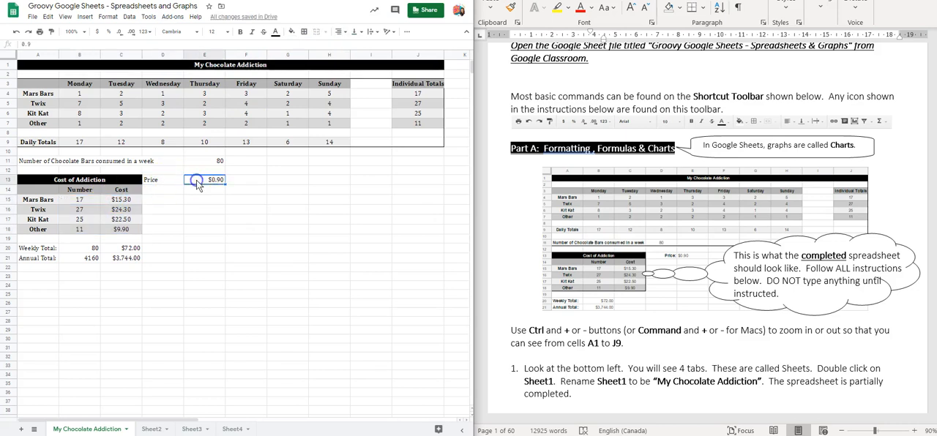
left_click(164, 183)
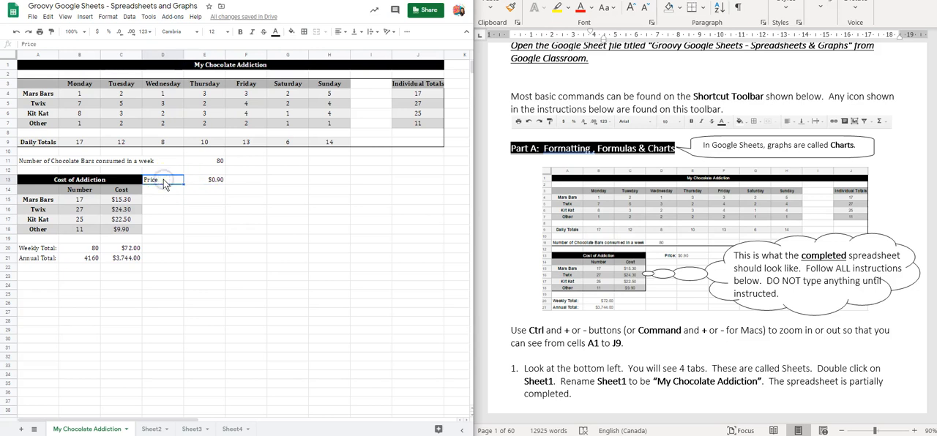
left_click(337, 33)
left_click(359, 46)
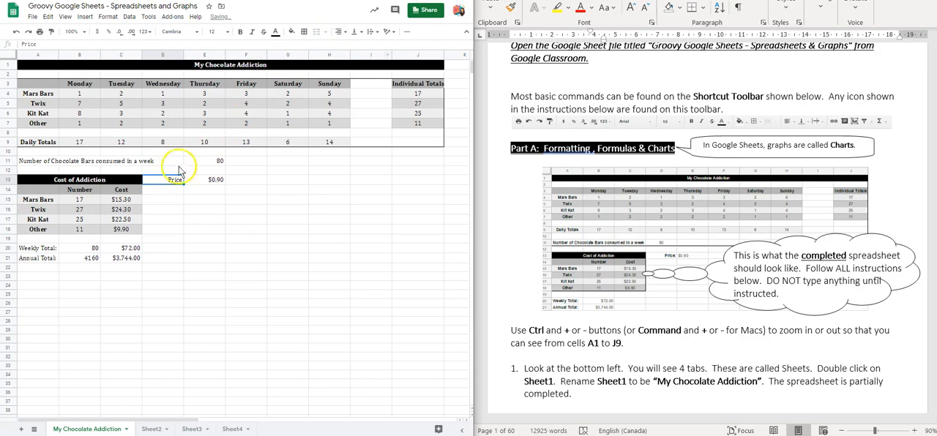
left_click(194, 183)
left_click(337, 33)
left_click(340, 46)
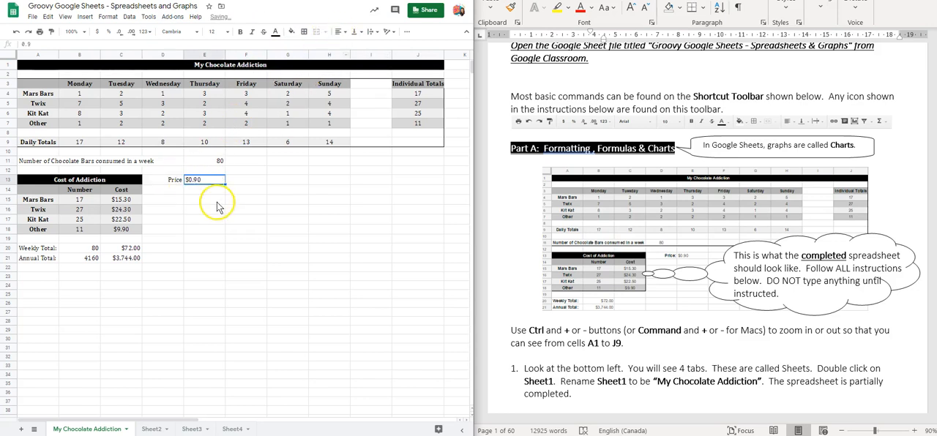
left_click(174, 181)
left_click(242, 33)
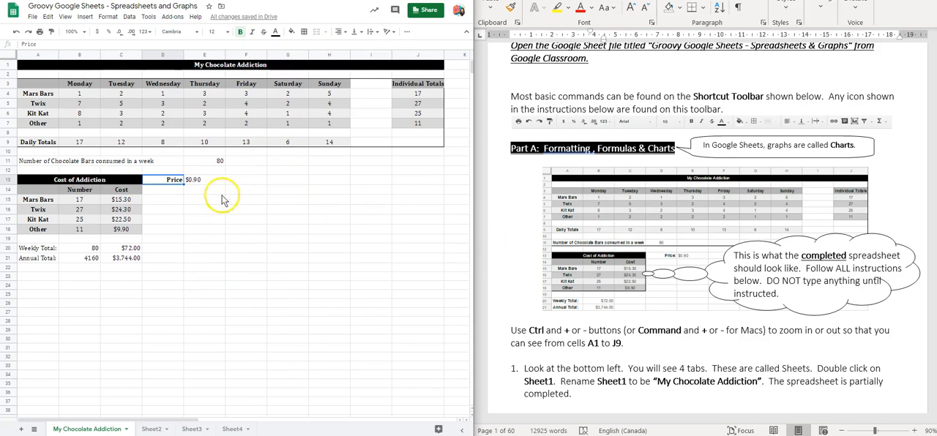
Step: Bold the "Number of Chocolate Bars consumed in a week" label in row 11 and centre its value in E11
left_click(81, 161)
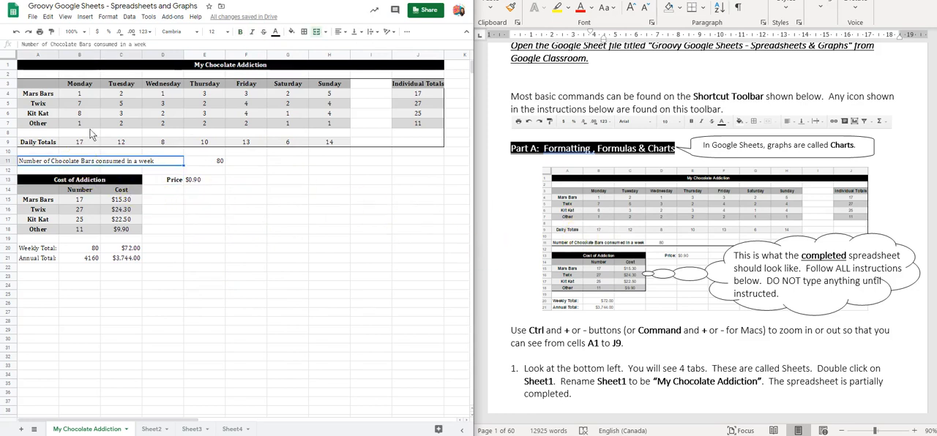
left_click(239, 32)
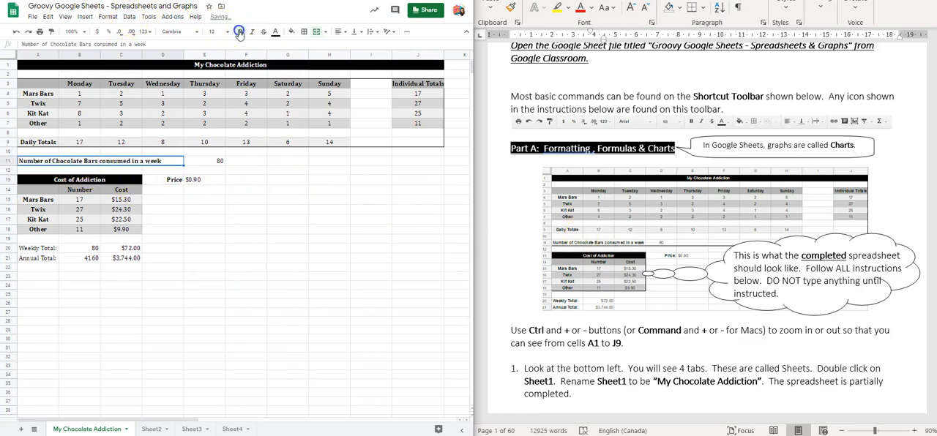
left_click(216, 161)
left_click(339, 32)
left_click(349, 46)
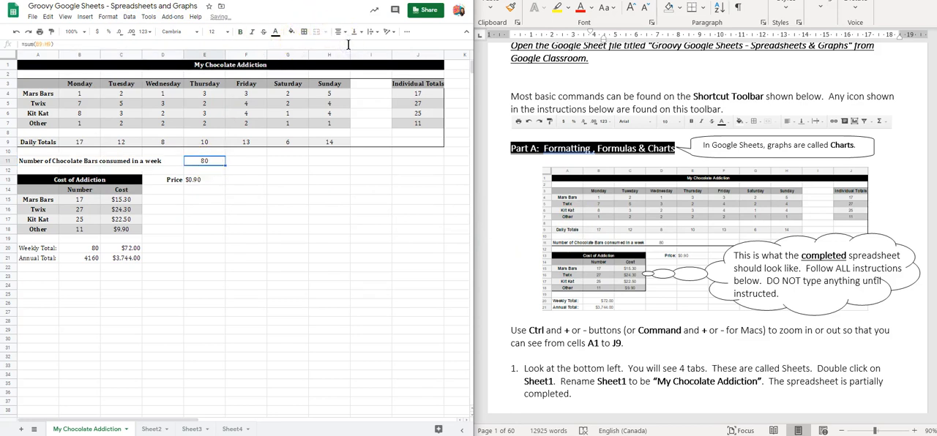
Step: Bold the Weekly Total and Annual Total labels in A20:A21 and centre the values in B20:C21
left_click(50, 249)
left_click_drag(50, 249, 50, 259)
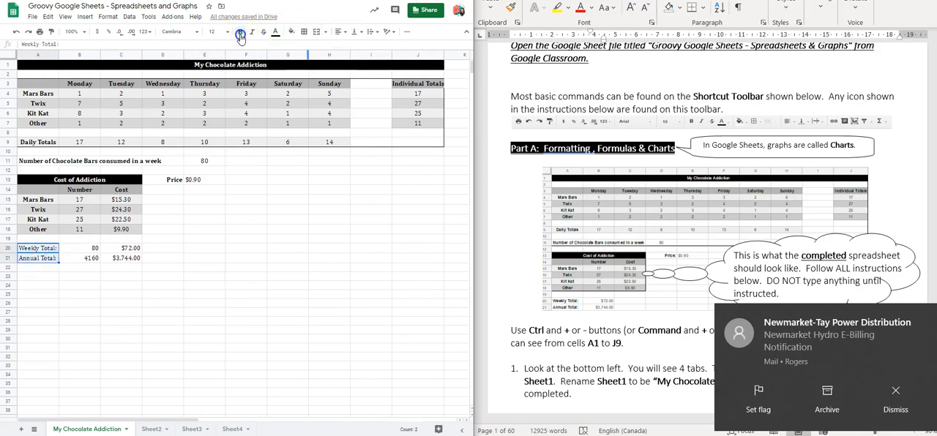
left_click_drag(90, 248, 120, 260)
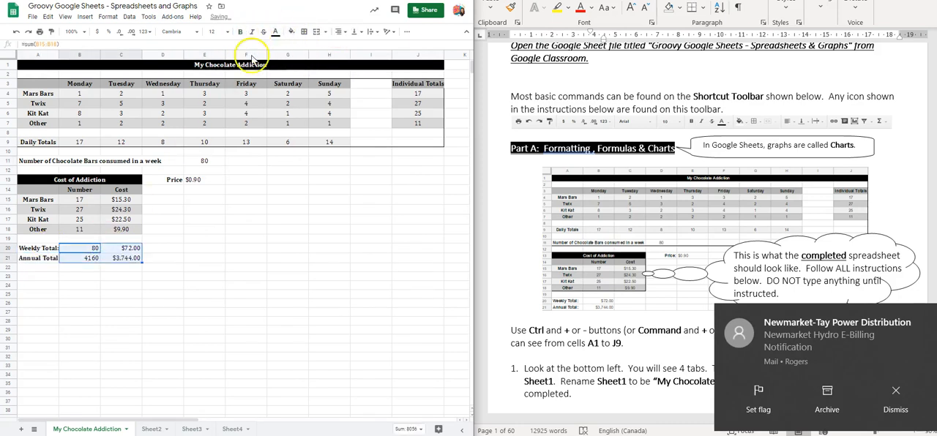
left_click(339, 31)
left_click(348, 46)
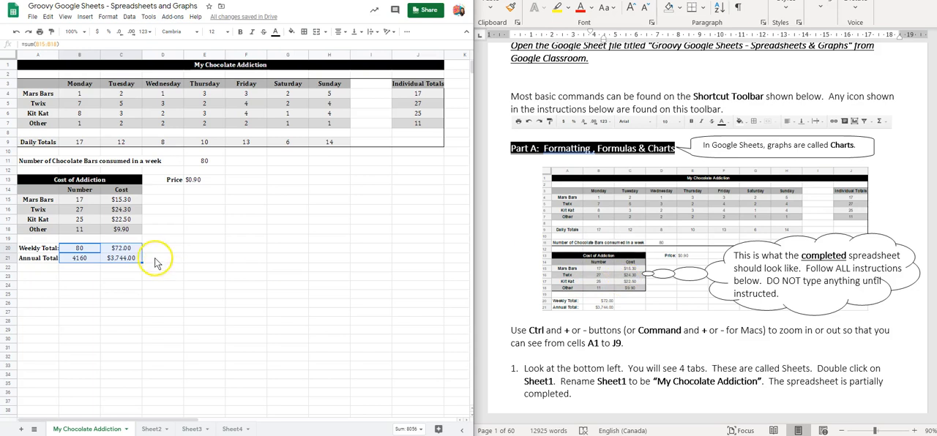
Step: Add an outer border around the Cost of Addiction table, A13:C18
left_click_drag(25, 180, 111, 230)
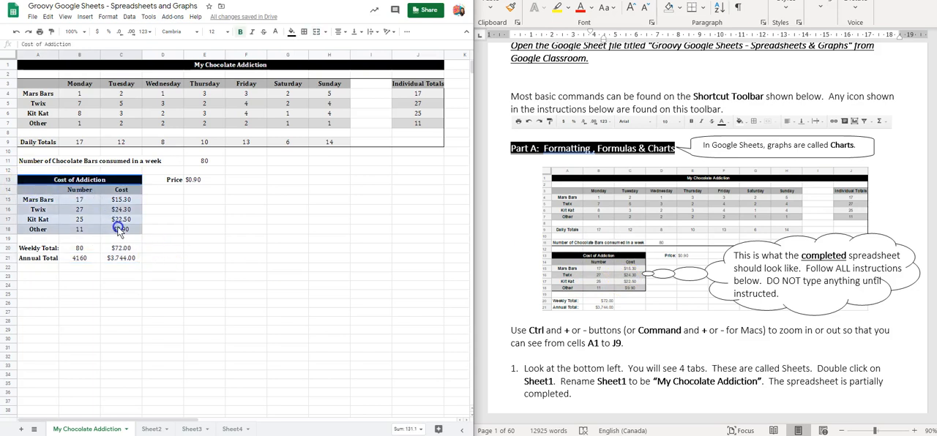
left_click(304, 32)
left_click(347, 48)
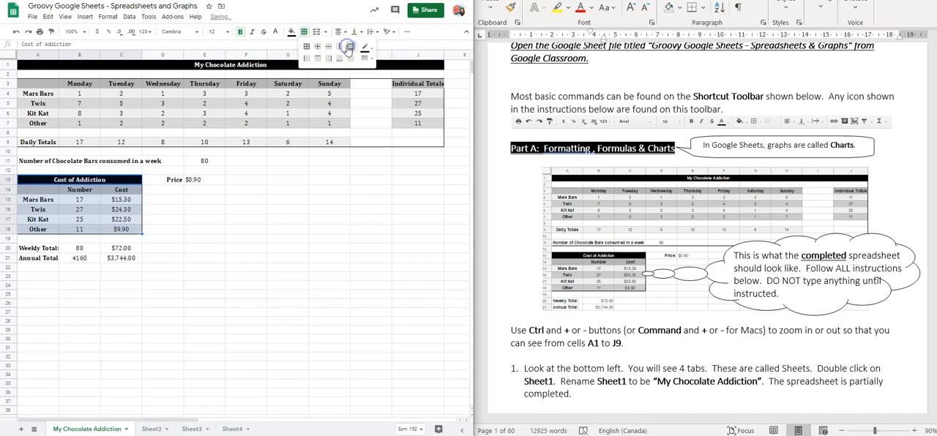
left_click(289, 297)
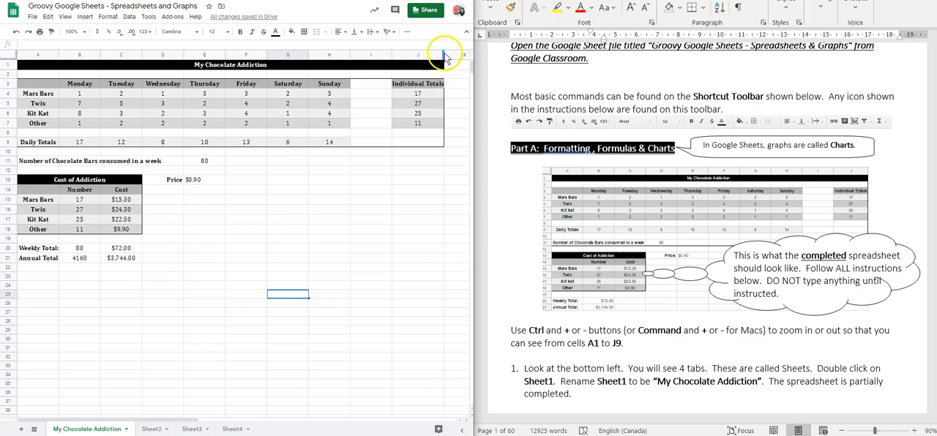
Step: Fit the width of column J to its "Individual Totals" header
left_click_drag(443, 54, 435, 53)
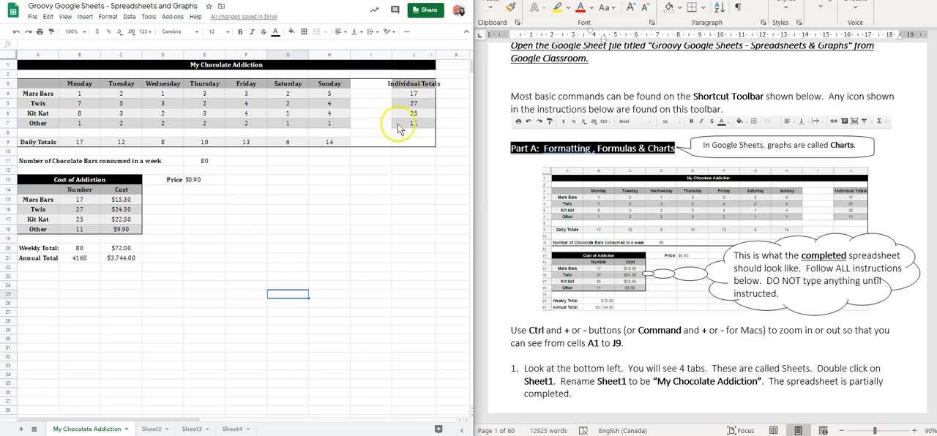
double_click(434, 54)
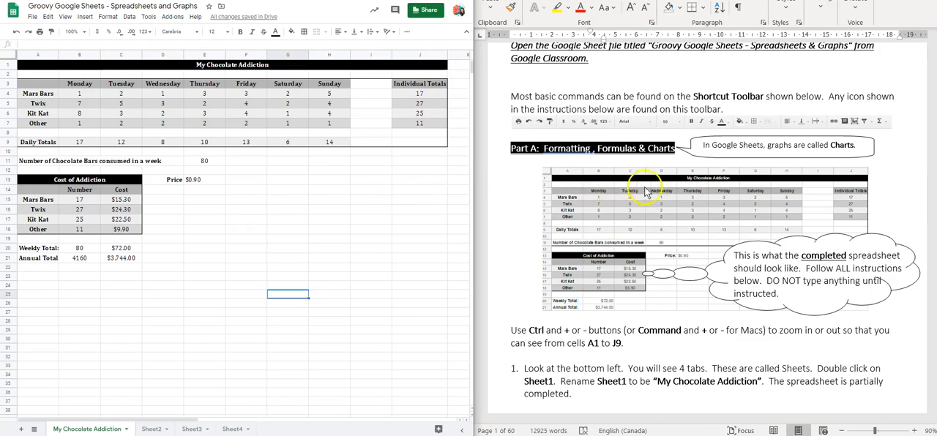
Step: In the Word worksheet, bold the words "column chart" in the sentence above instruction 19
scroll(655, 199, "down", 10)
scroll(657, 205, "down", 20)
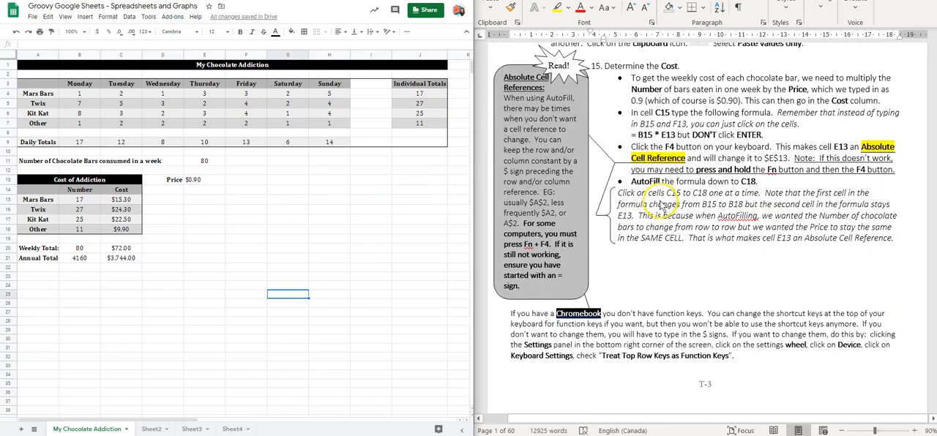
scroll(666, 208, "down", 3)
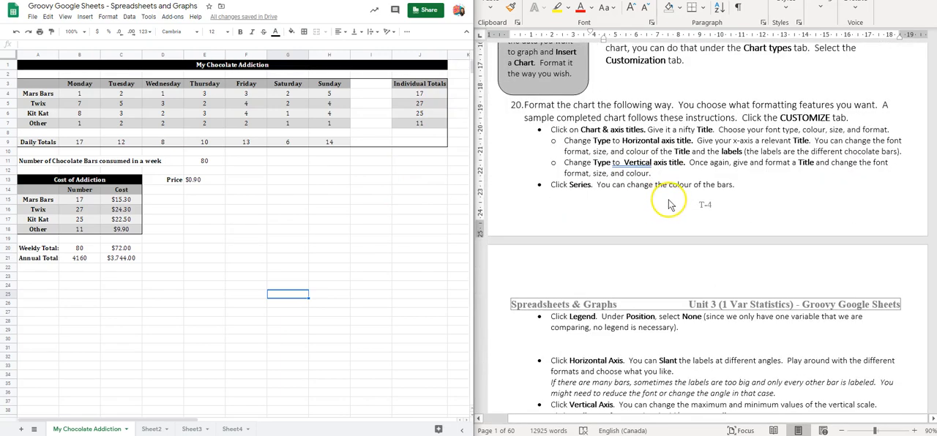
scroll(671, 205, "up", 8)
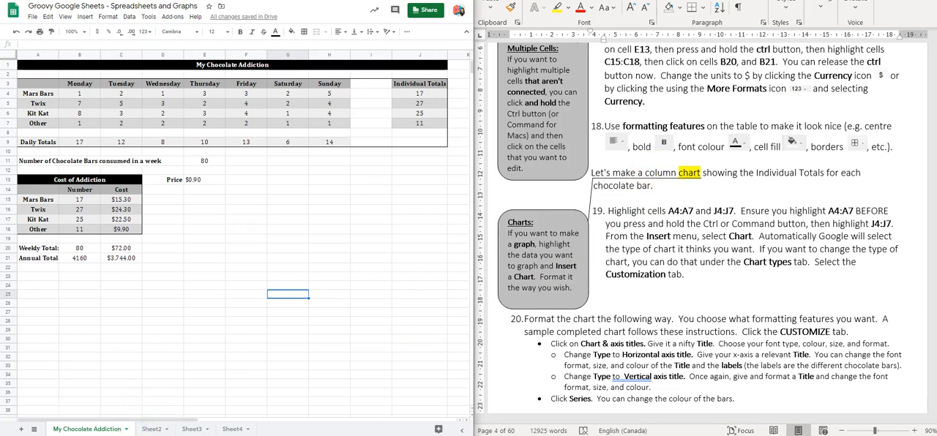
scroll(666, 245, "up", 1)
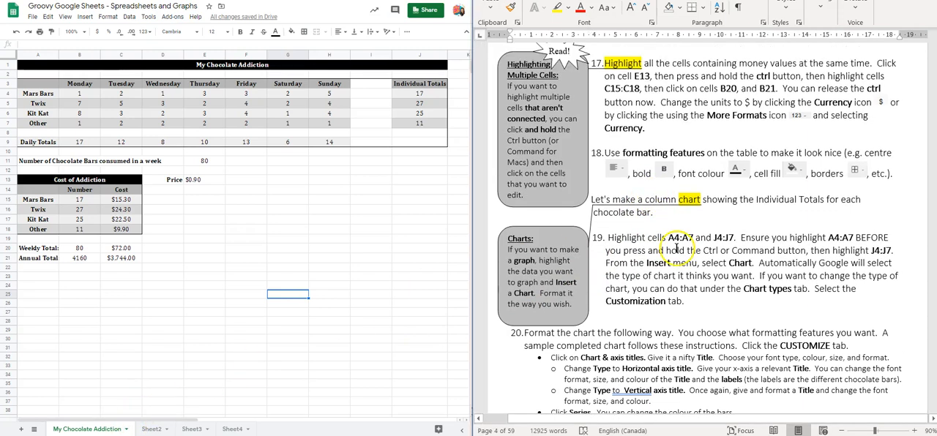
double_click(644, 199)
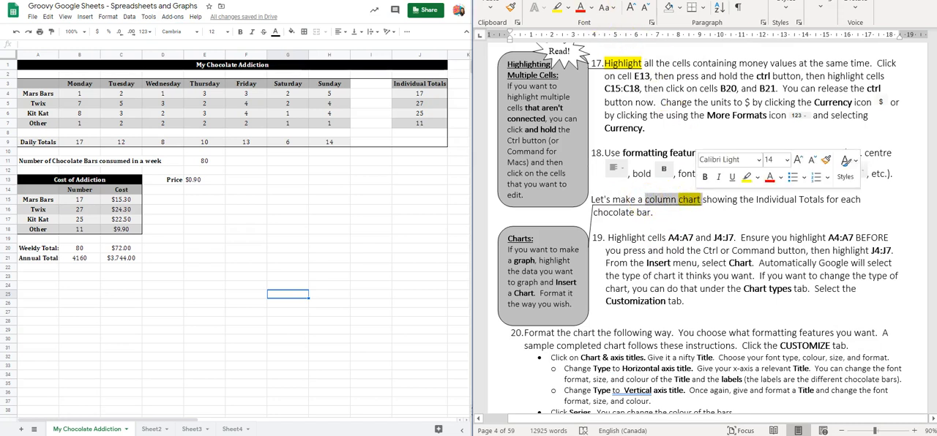
key("ctrl+b")
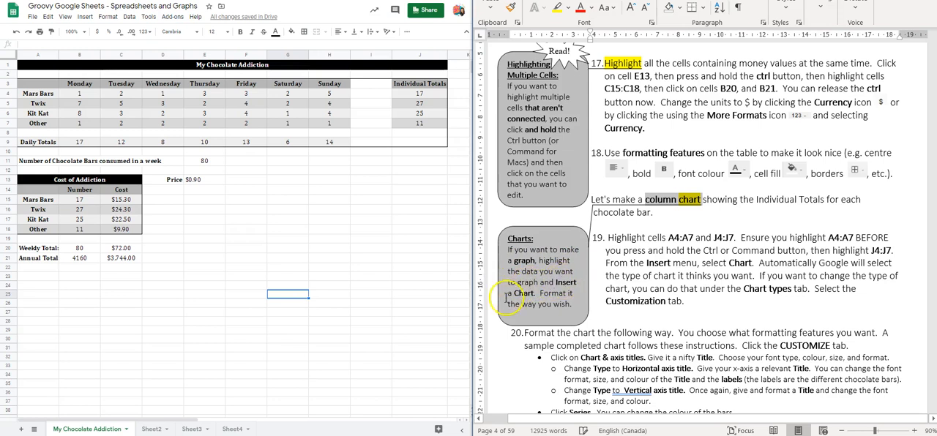
Step: Shorten the gray "Charts" callout box in the worksheet so that its lower edge sits closer to the text
left_click_drag(528, 294, 553, 301)
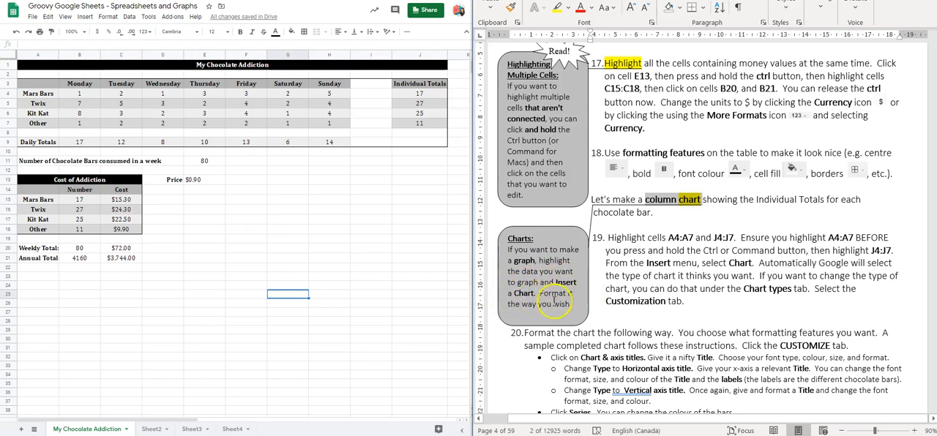
left_click(543, 314)
left_click(541, 322)
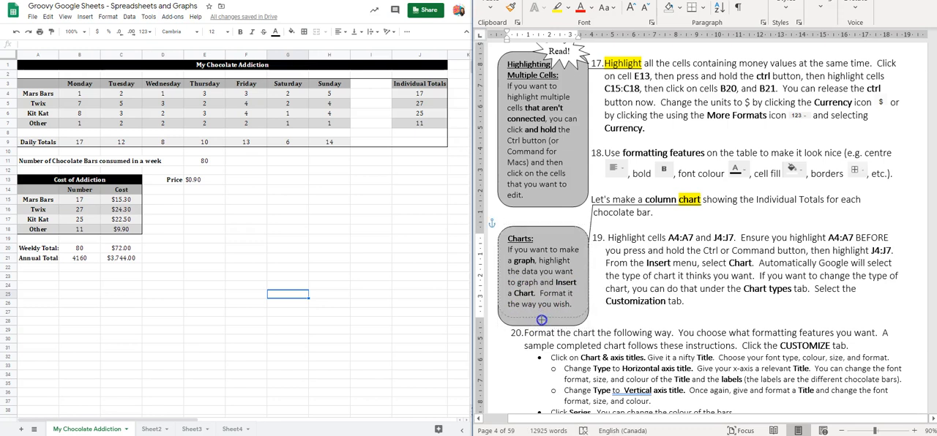
left_click(541, 320)
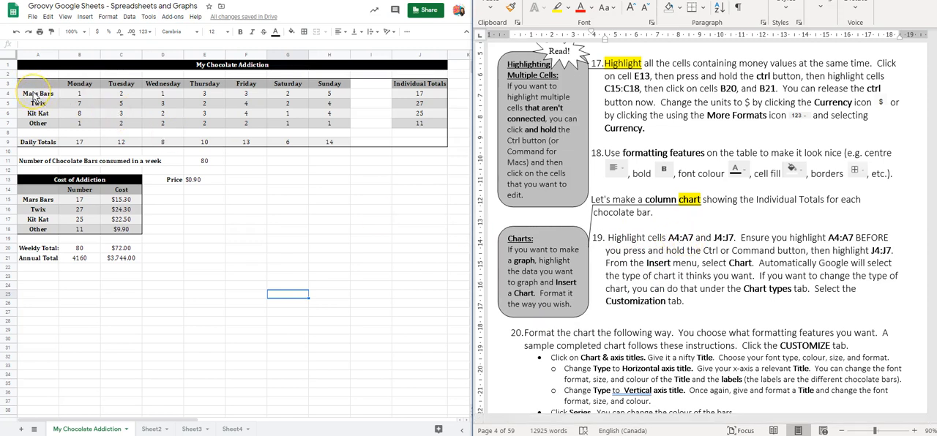
Step: Insert a chart from cells A4:A7 and J4:J7, keeping Column chart as the chart type
left_click_drag(33, 96, 36, 125)
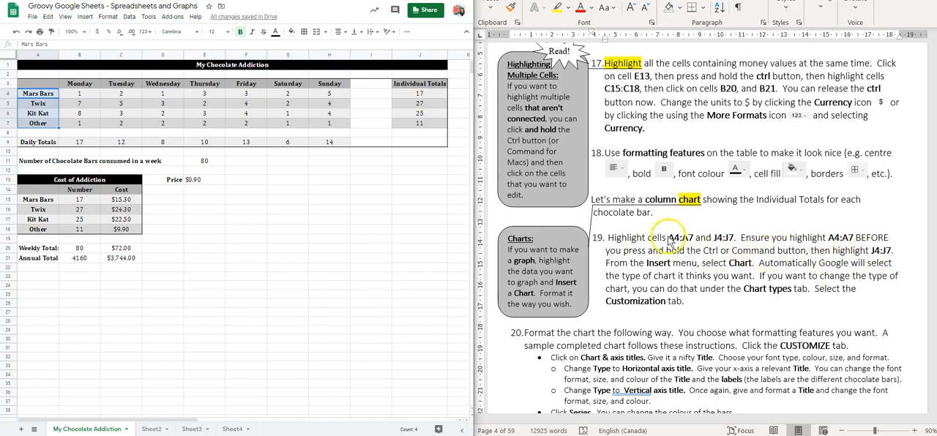
left_click_drag(420, 95, 426, 124)
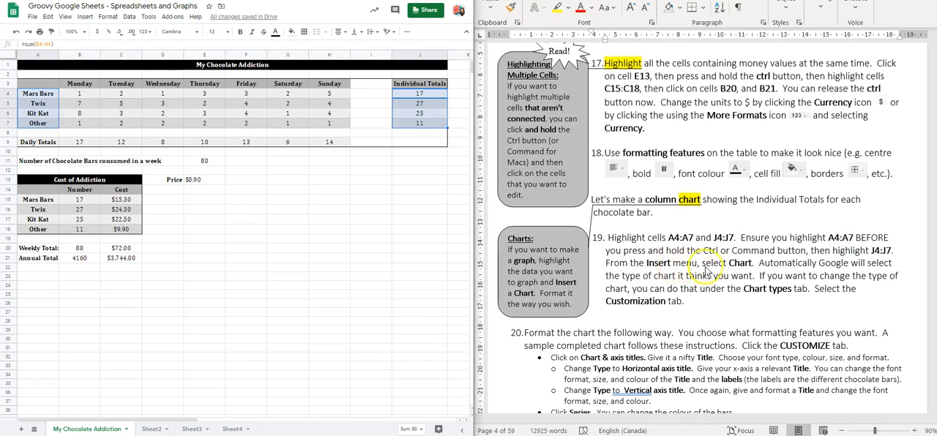
left_click(87, 17)
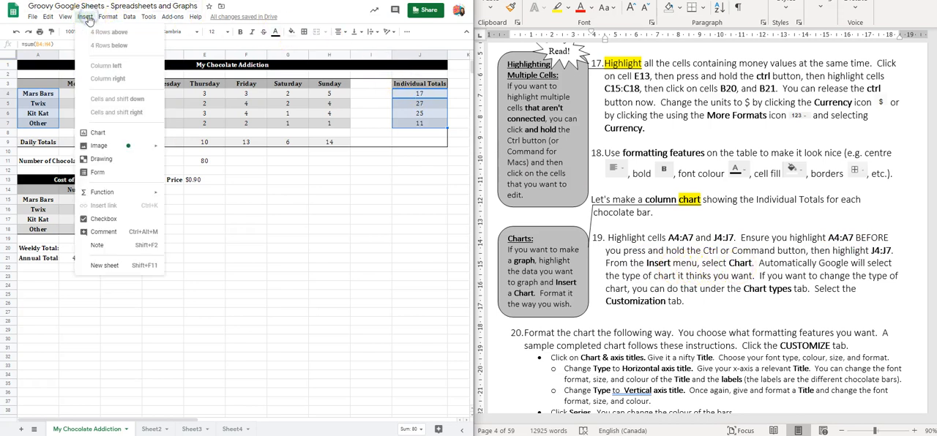
left_click(96, 135)
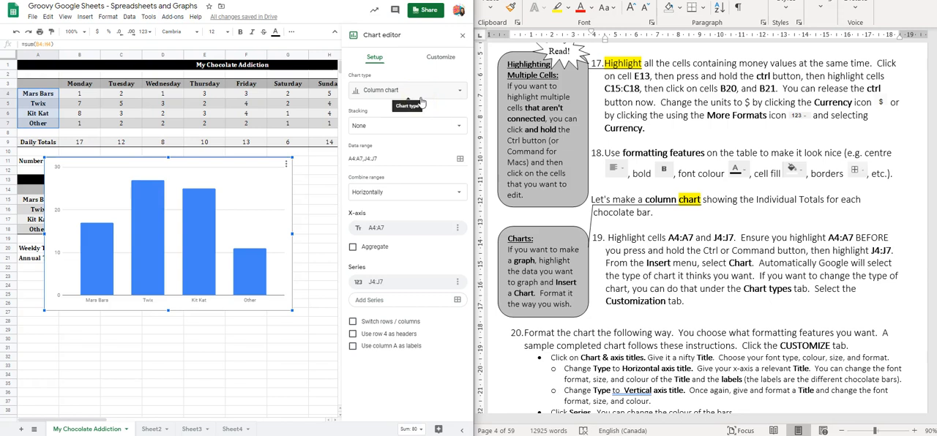
left_click(460, 93)
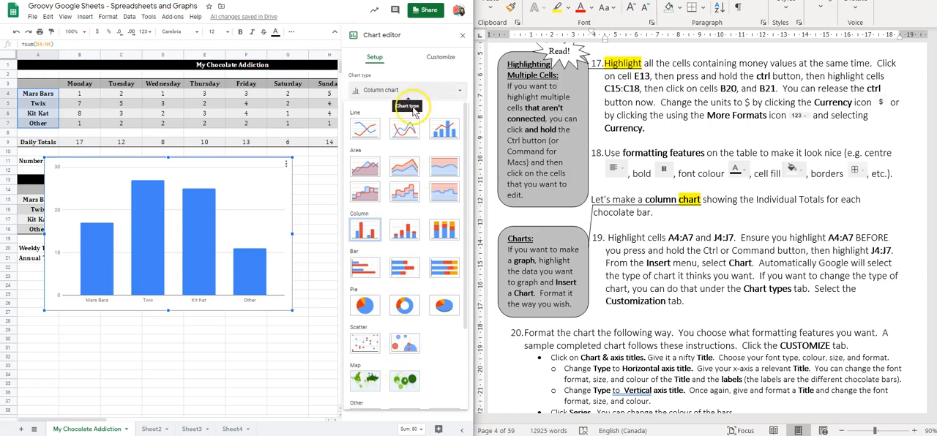
left_click(418, 90)
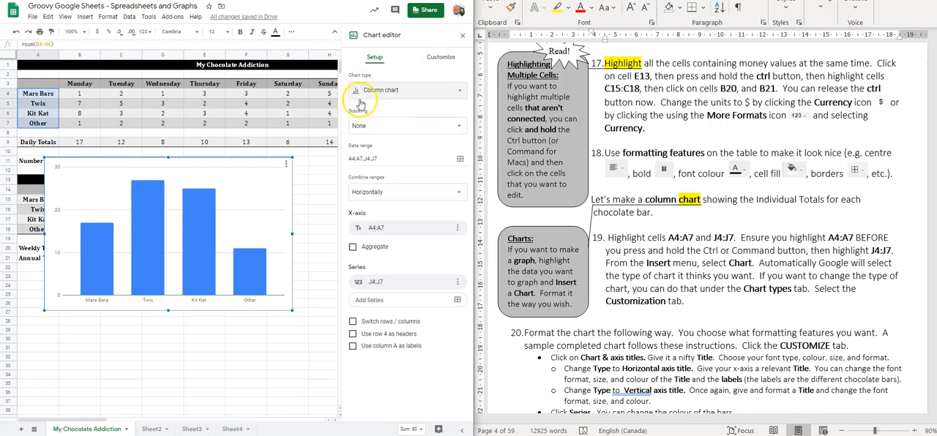
Step: Give the column chart the title "My Chocolate Addiction", following instruction 20 of the worksheet
left_click(449, 59)
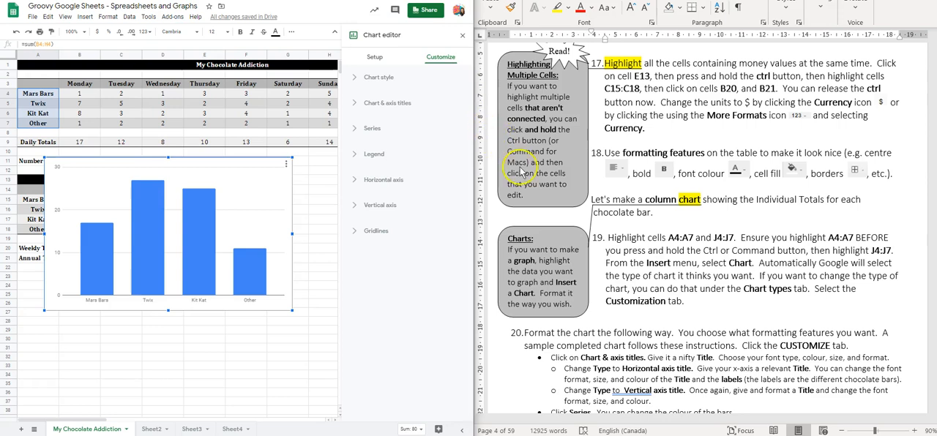
scroll(520, 167, "down", 4)
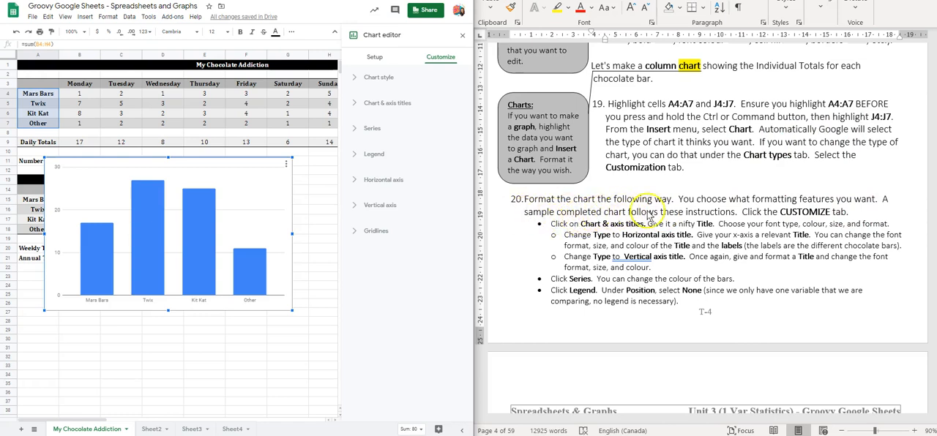
scroll(711, 238, "down", 5)
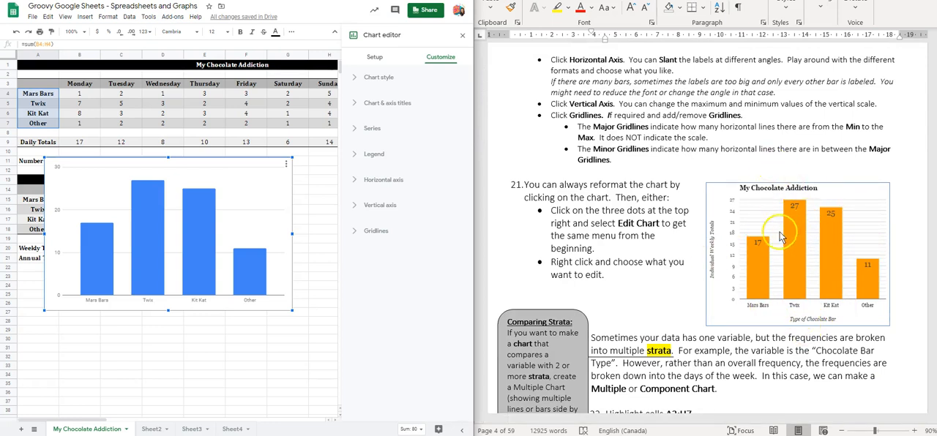
scroll(791, 223, "up", 5)
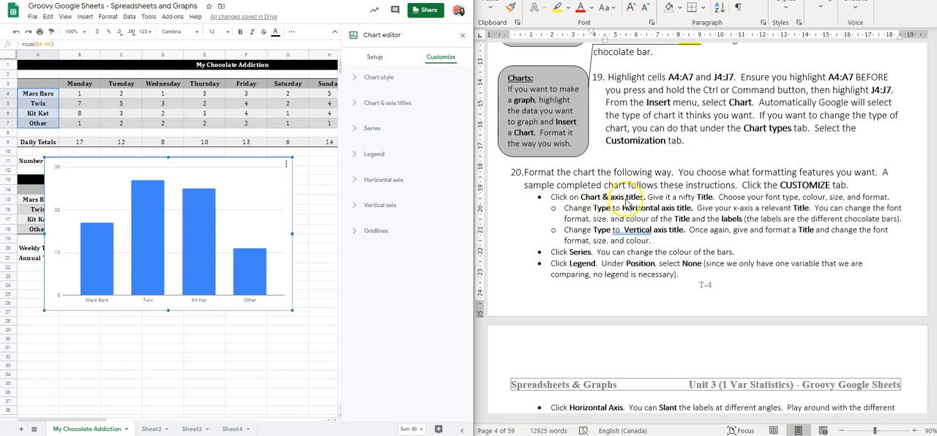
left_click(382, 107)
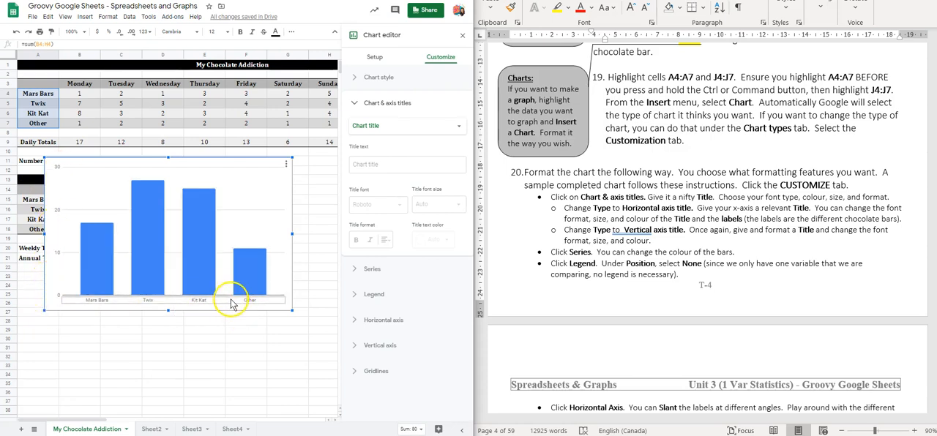
left_click(369, 164)
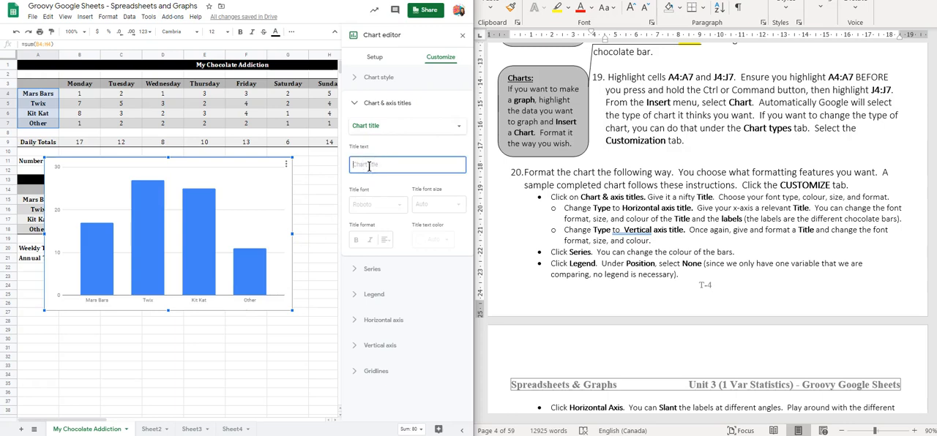
scroll(732, 272, "down", 8)
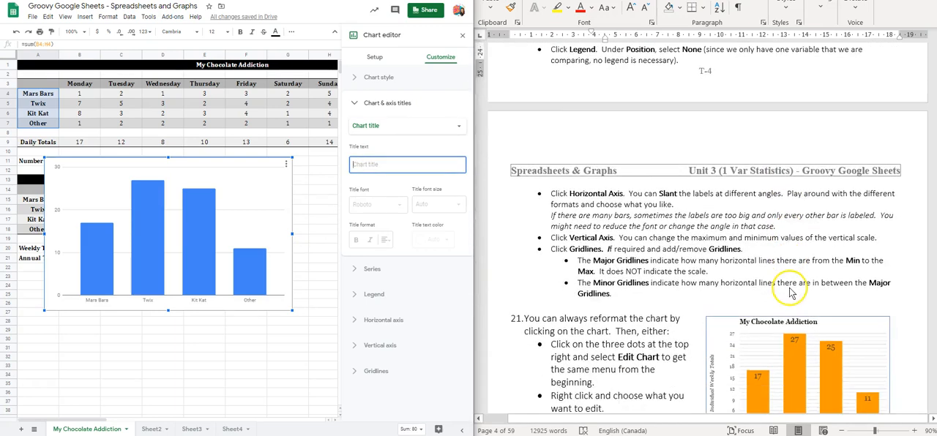
scroll(791, 245, "up", 15)
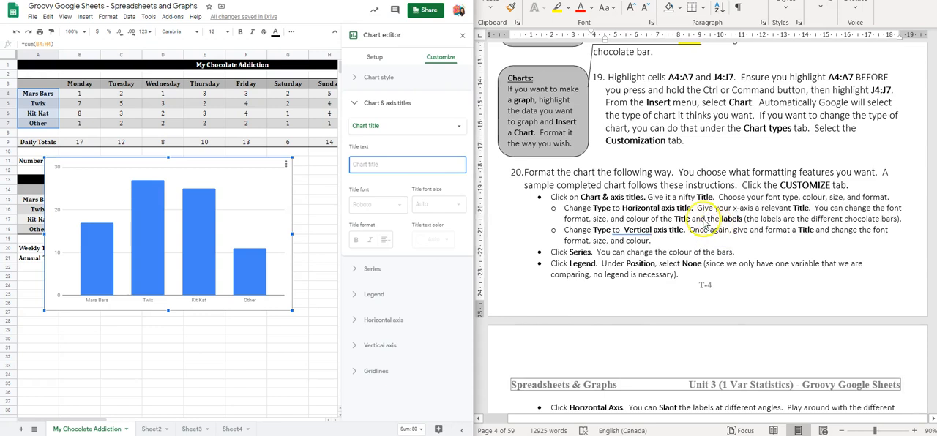
left_click(361, 164)
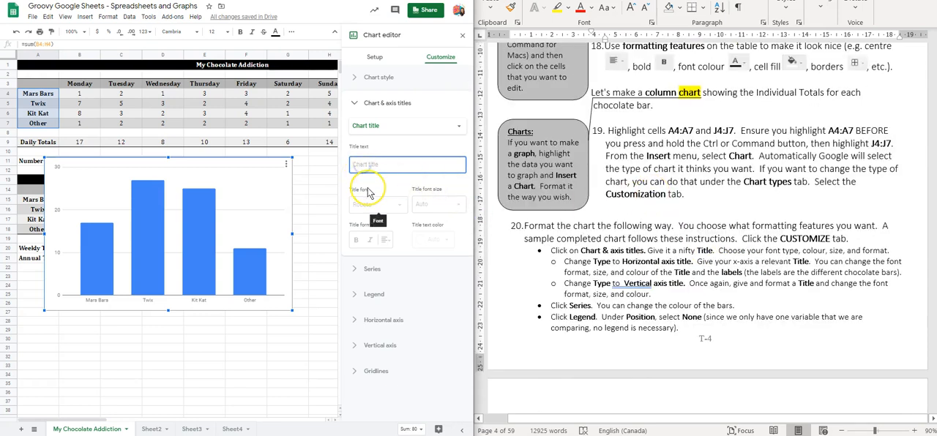
type("My Choc")
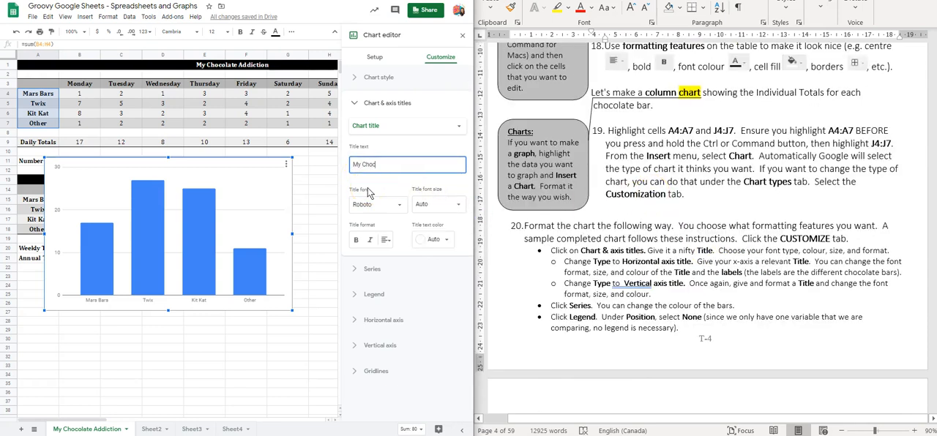
type("olate Addiction")
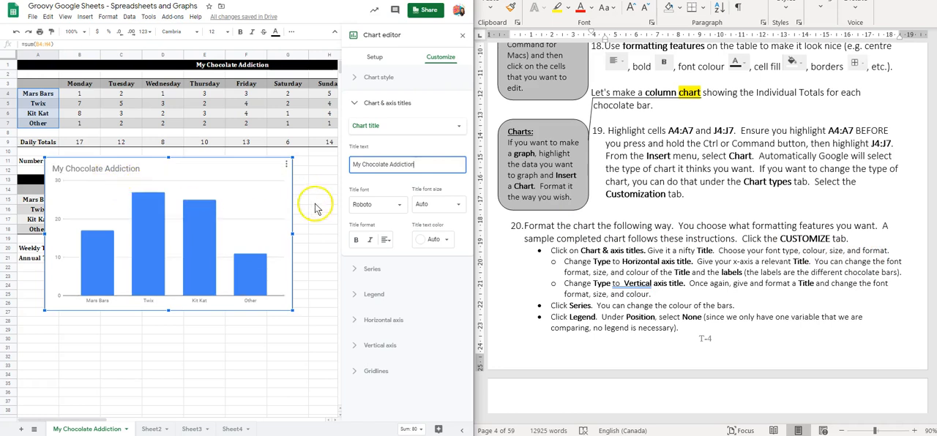
Step: Set the chart title's font to Comic Sans MS and its size to 20
left_click(399, 205)
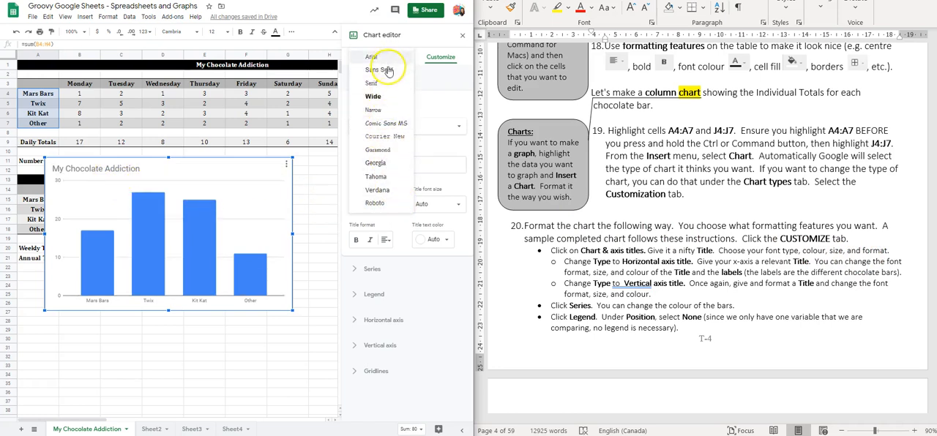
left_click(389, 124)
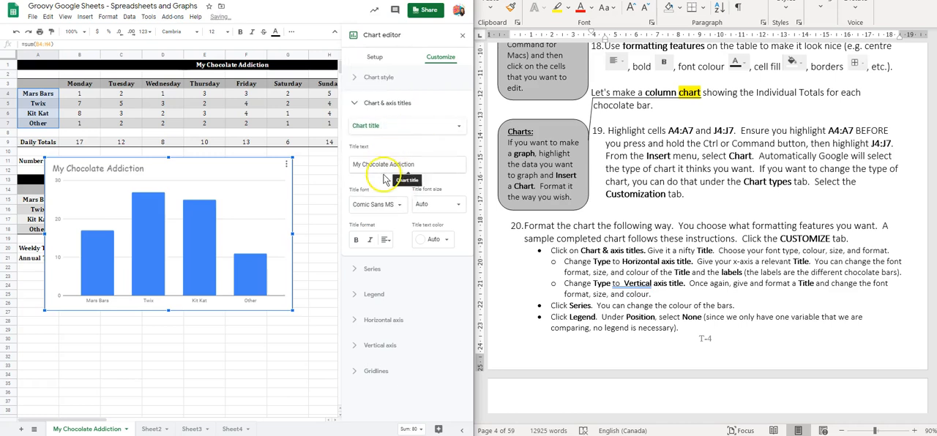
left_click(438, 261)
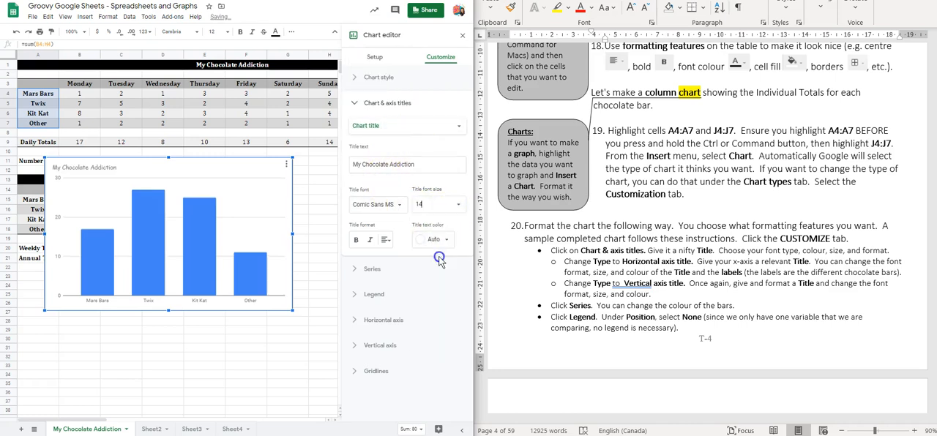
left_click(448, 206)
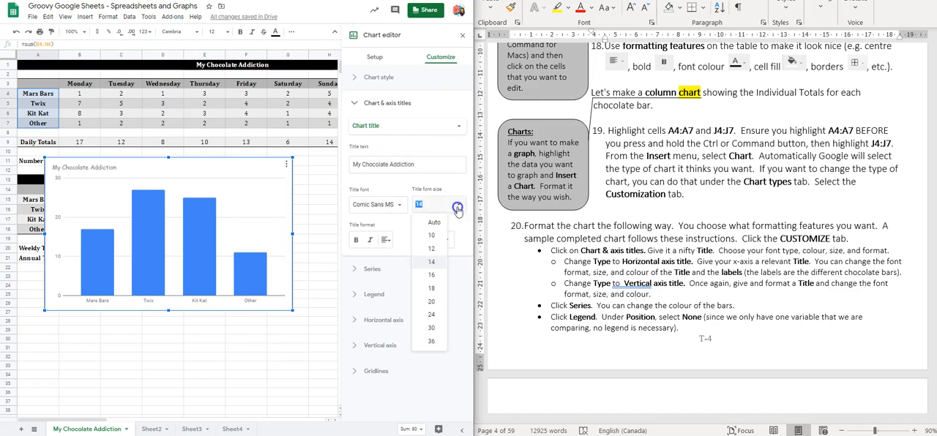
left_click(432, 305)
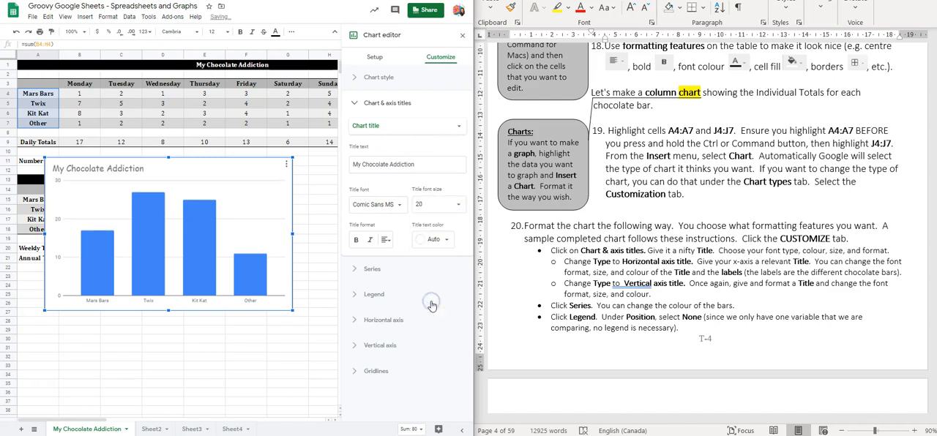
Step: Make the chart title bold and centre it above the columns
left_click(356, 241)
left_click(371, 245)
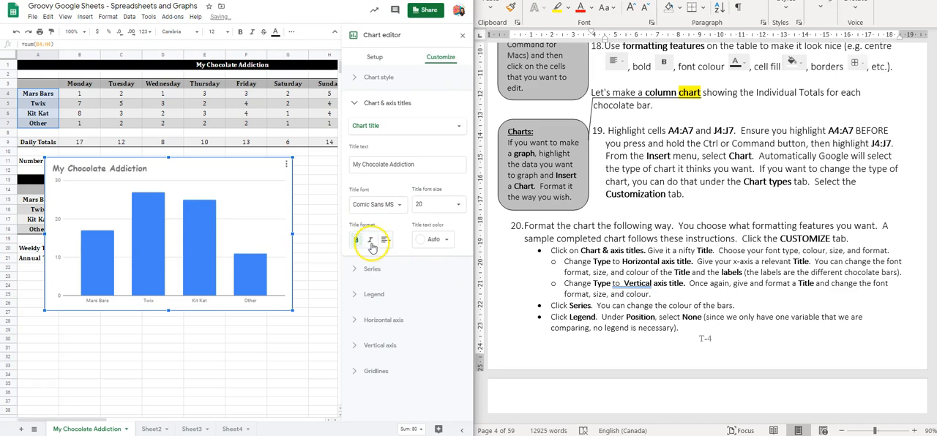
left_click(383, 241)
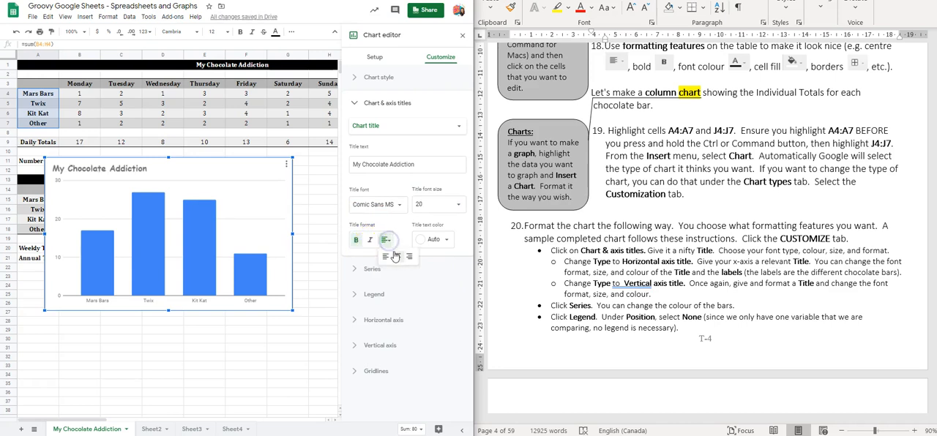
left_click(395, 256)
Step: Change the text colour of the chart title to blue
left_click(442, 241)
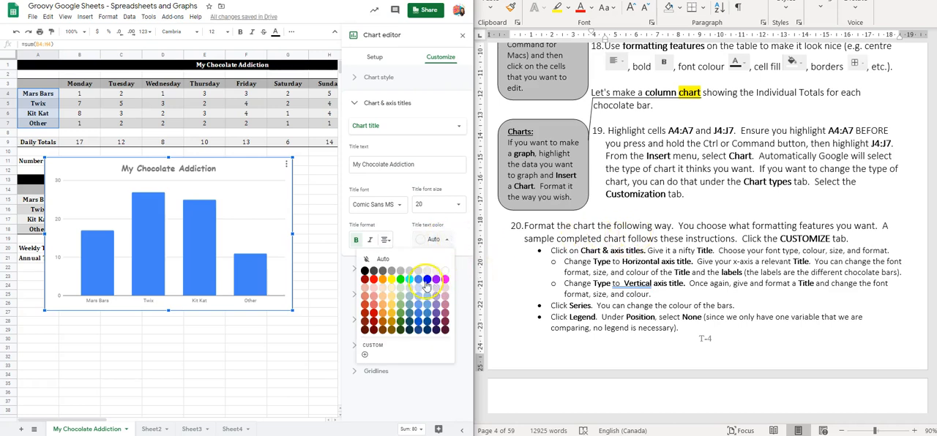
scroll(690, 270, "down", 10)
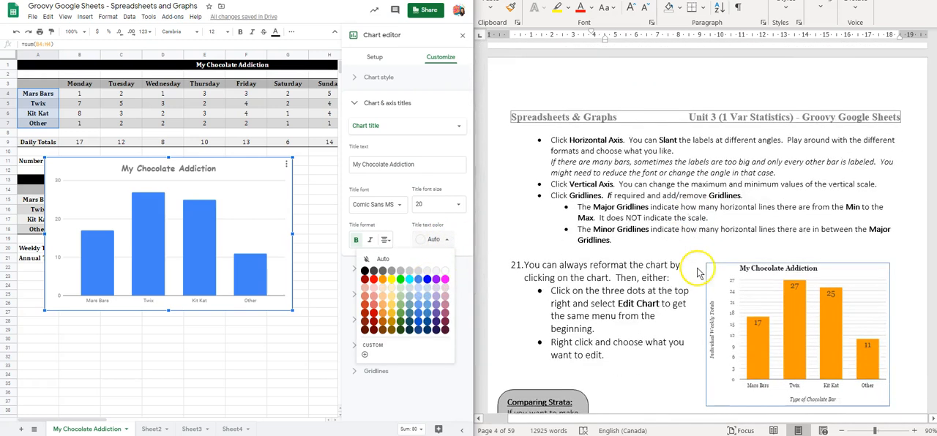
scroll(532, 285, "up", 6)
scroll(532, 285, "up", 1)
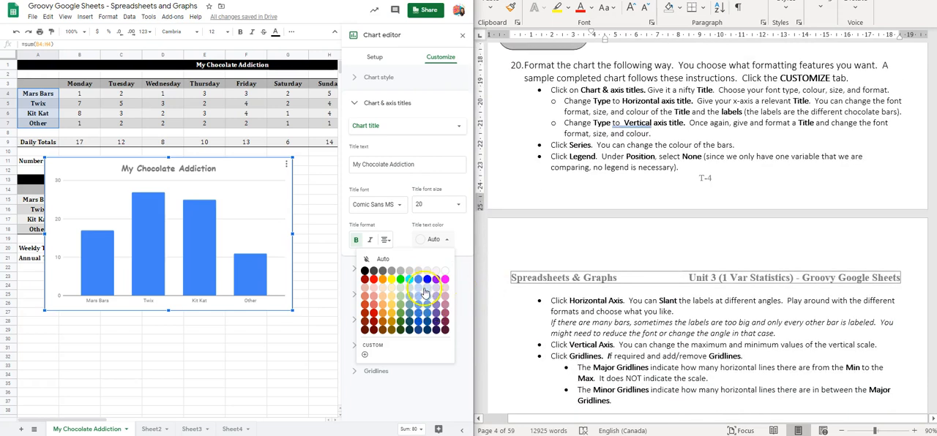
left_click(427, 281)
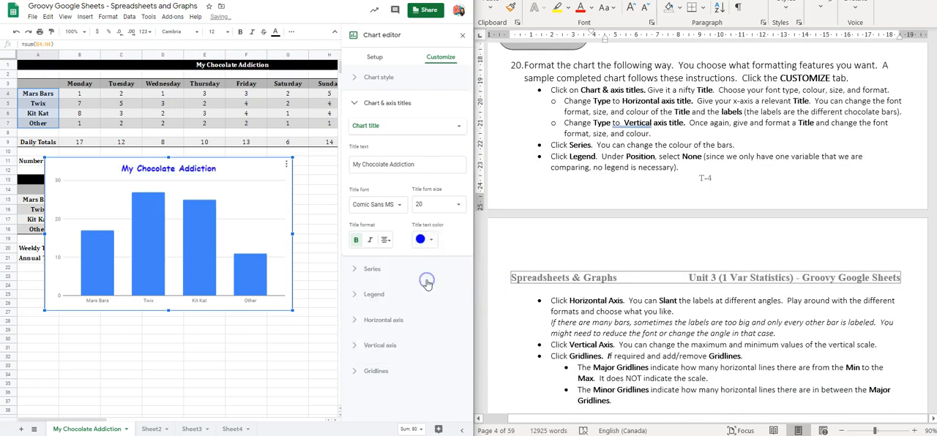
Step: Add the horizontal axis title "Type of Chocolate Bar" to the chart
scroll(623, 220, "up", 5)
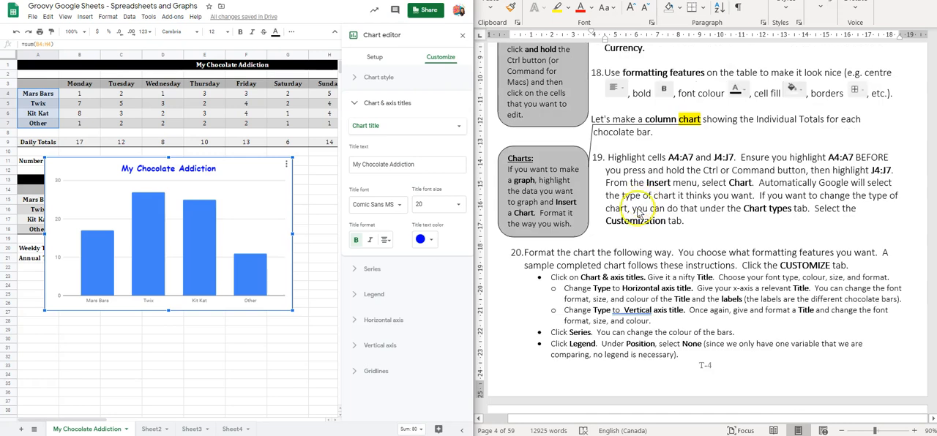
scroll(617, 196, "down", 3)
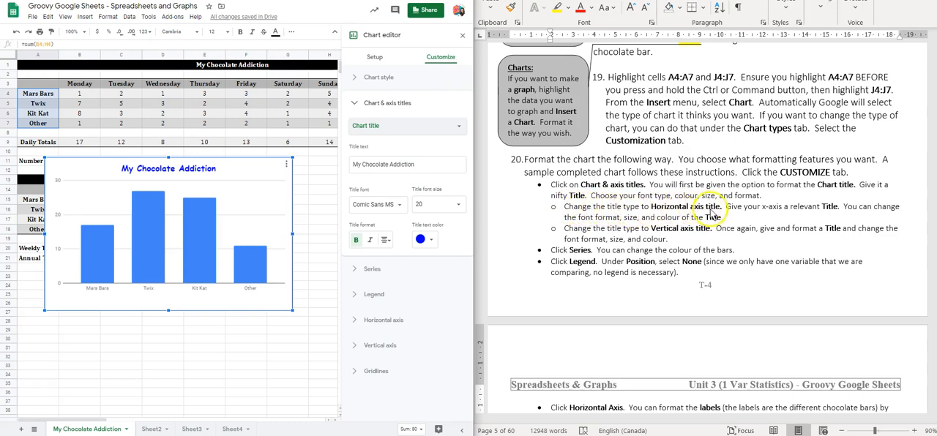
left_click(394, 130)
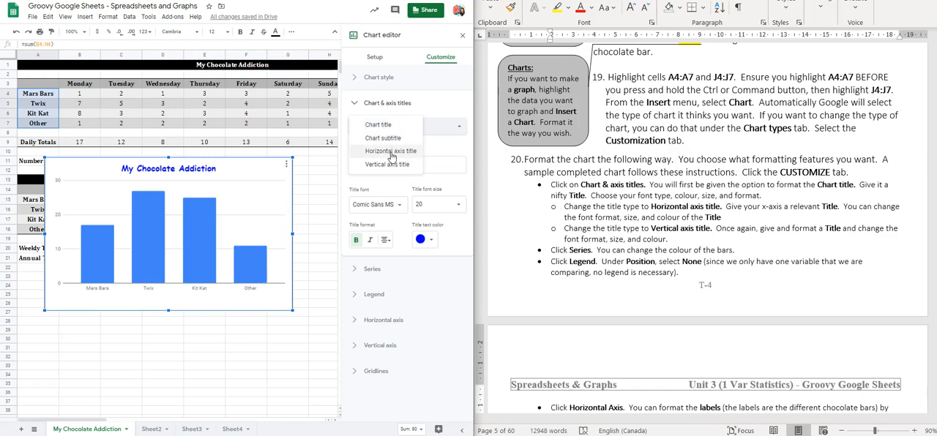
left_click(392, 152)
left_click(366, 162)
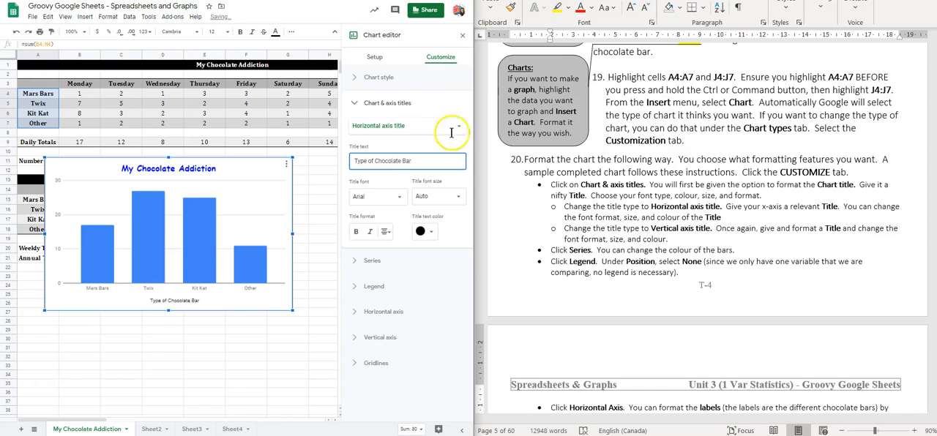
Step: Set the horizontal axis title's font to Comic Sans MS and its text colour to medium blue
left_click(397, 197)
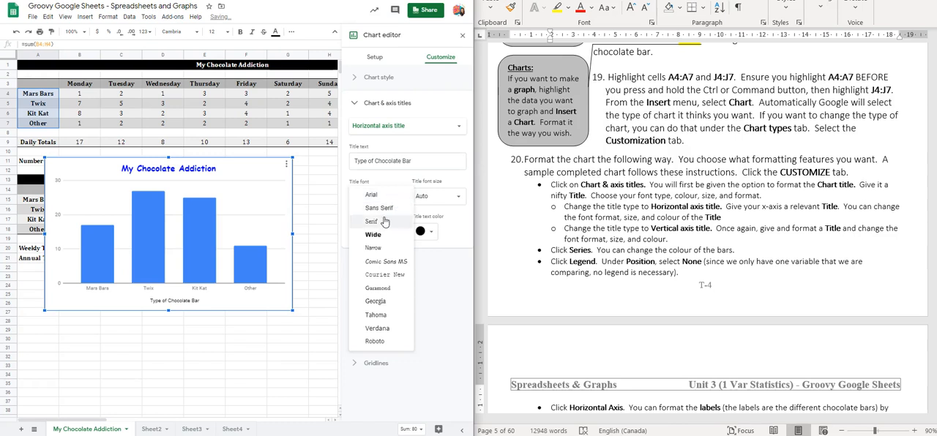
left_click(380, 262)
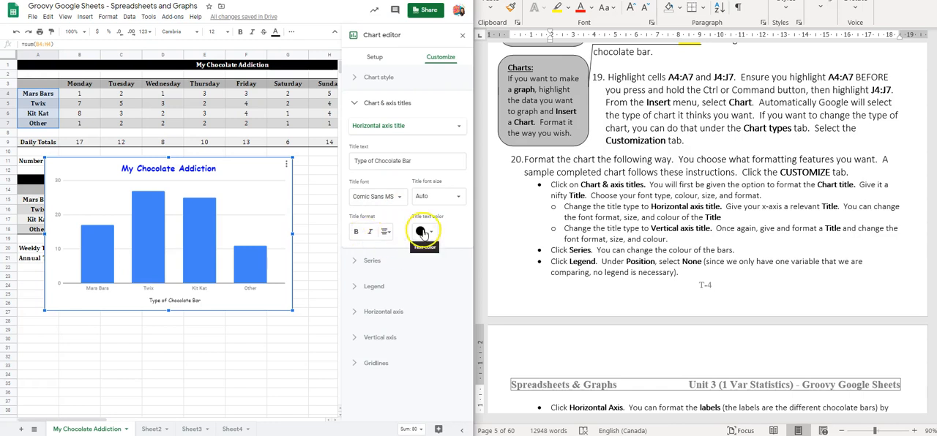
left_click(423, 232)
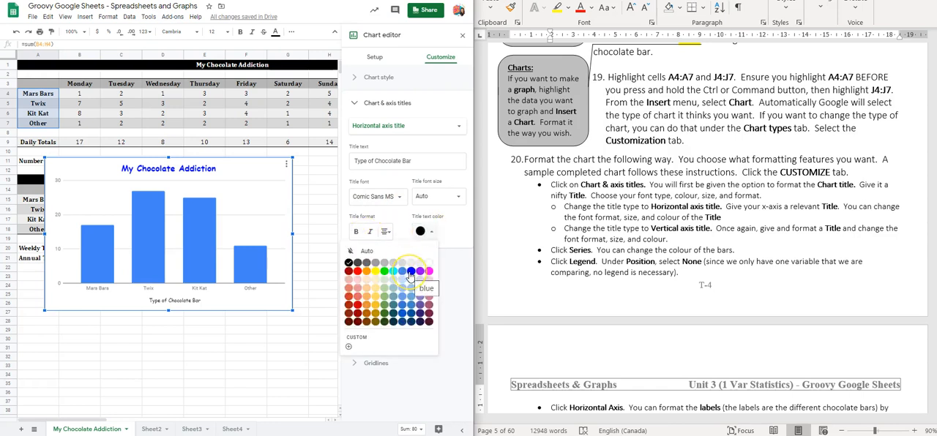
left_click(404, 272)
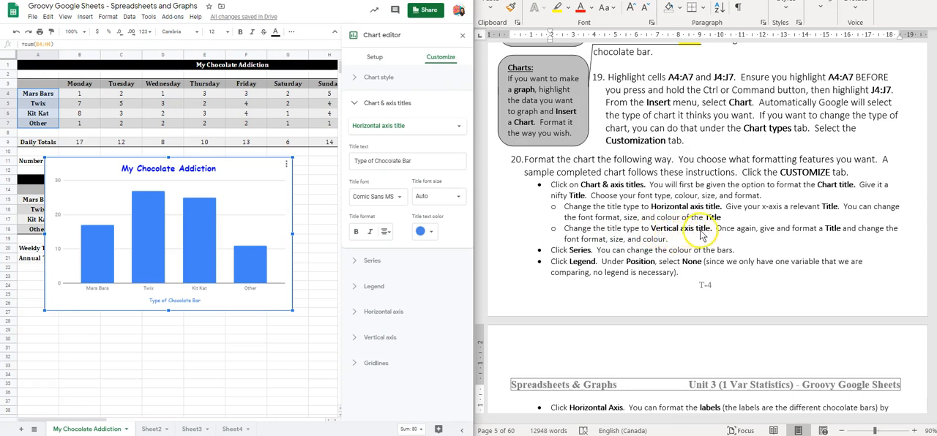
Step: Add the vertical axis title "Individual Weekly Totals" to the chart
left_click(388, 127)
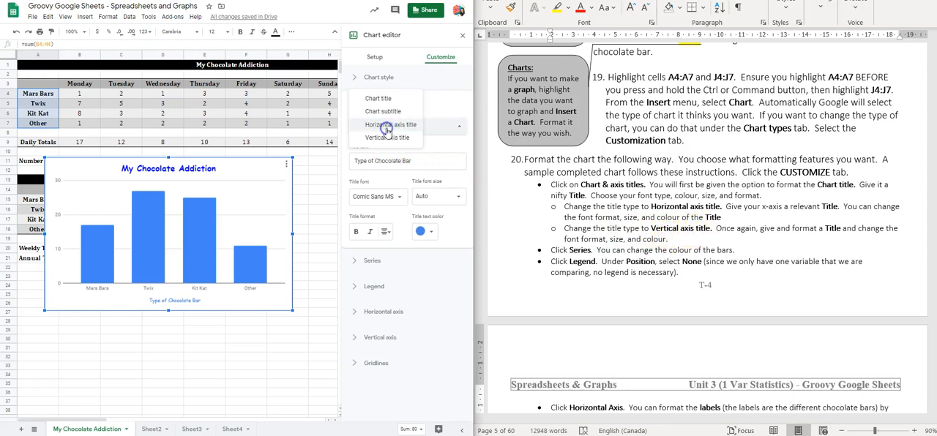
left_click(386, 138)
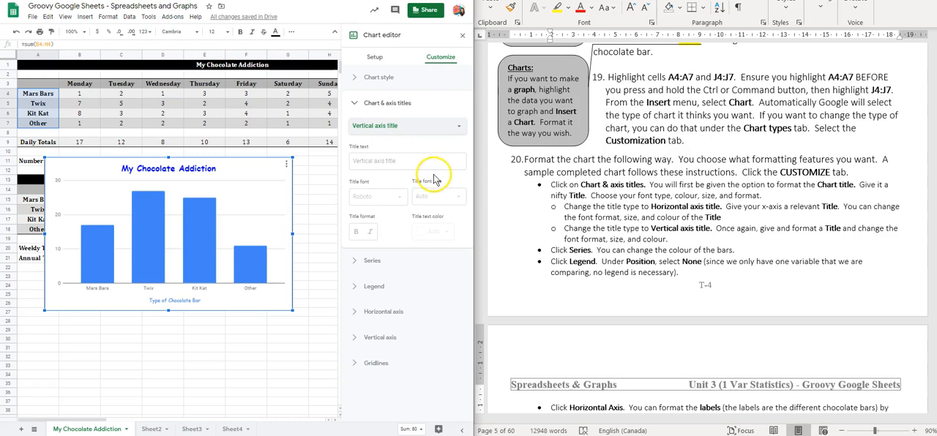
left_click(377, 162)
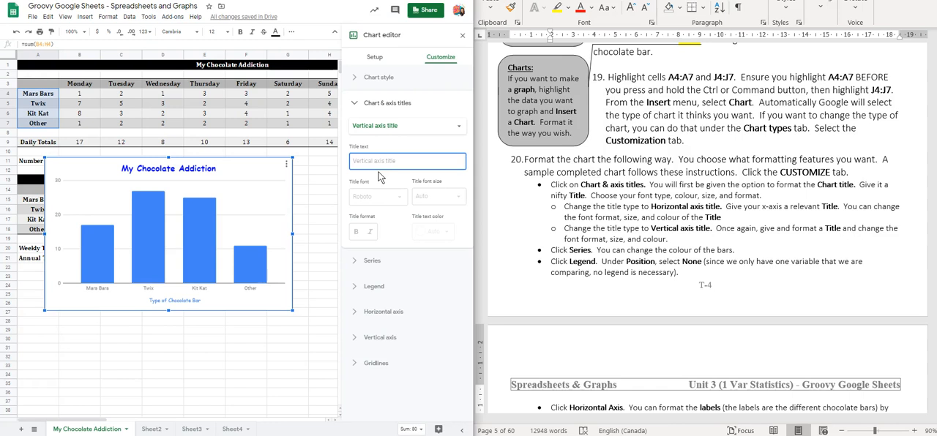
scroll(728, 251, "down", 7)
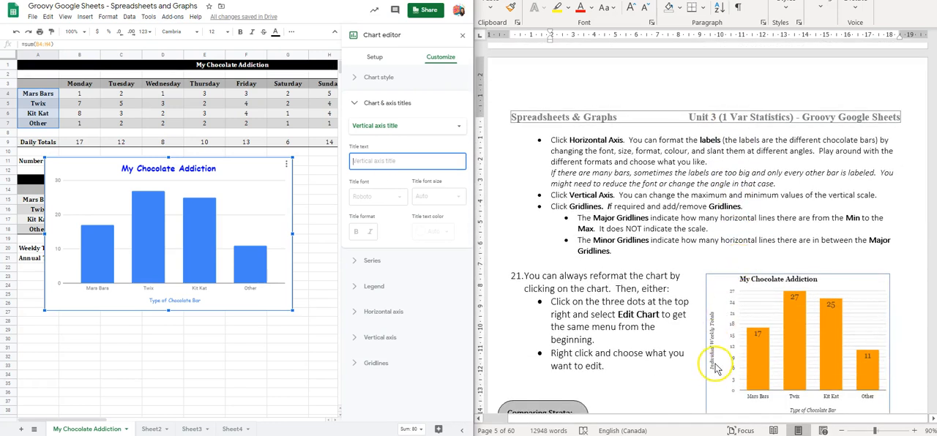
scroll(721, 308, "up", 8)
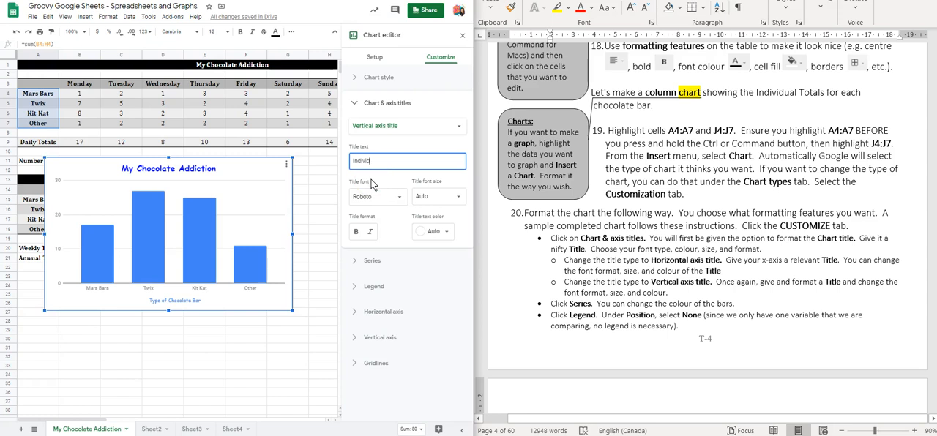
type("Weekly Totals")
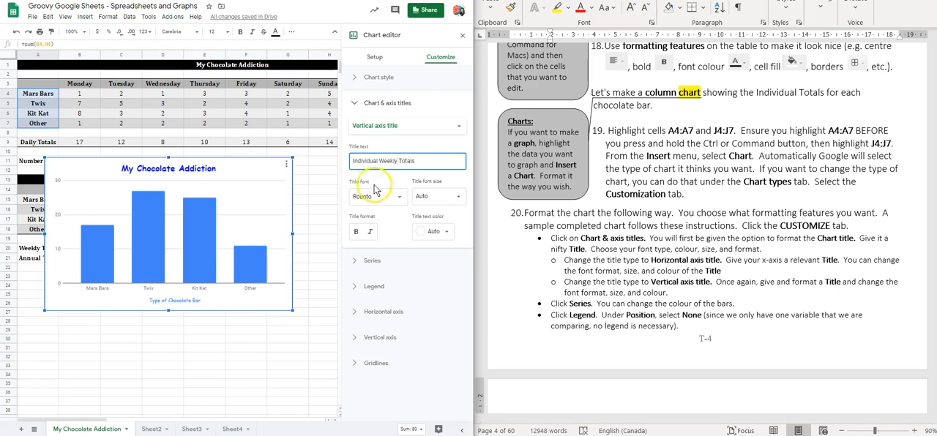
Step: Format the vertical axis title in Comic Sans MS with medium blue text
left_click(374, 191)
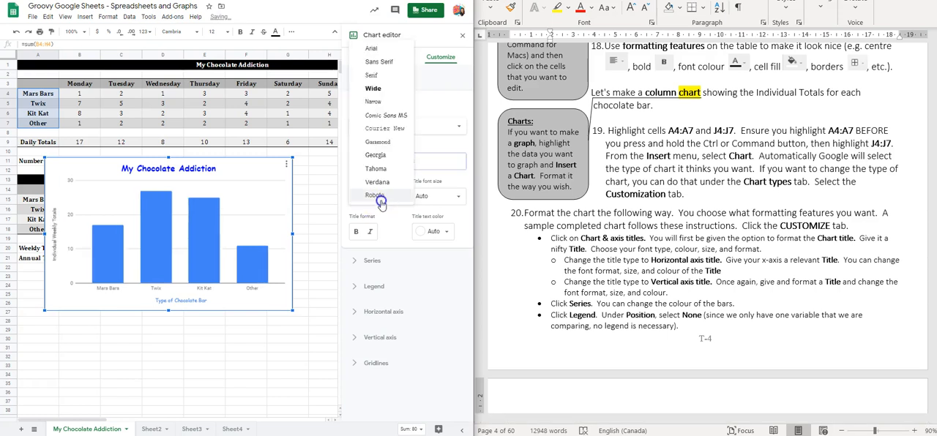
left_click(381, 117)
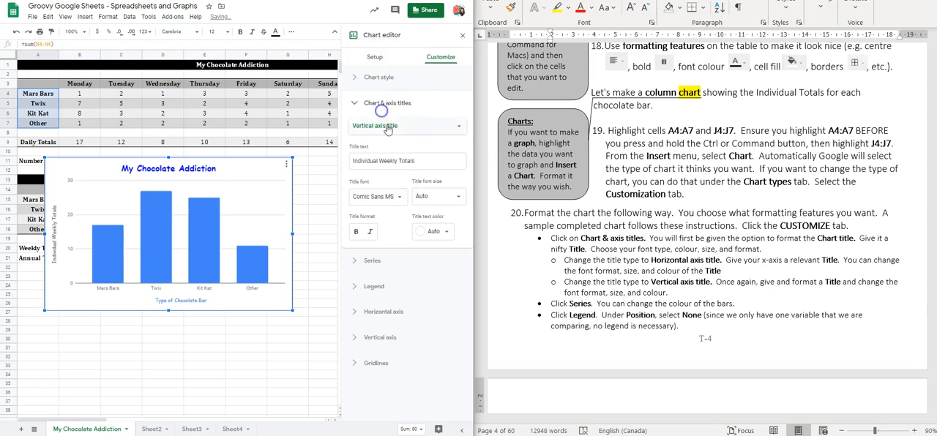
left_click(431, 232)
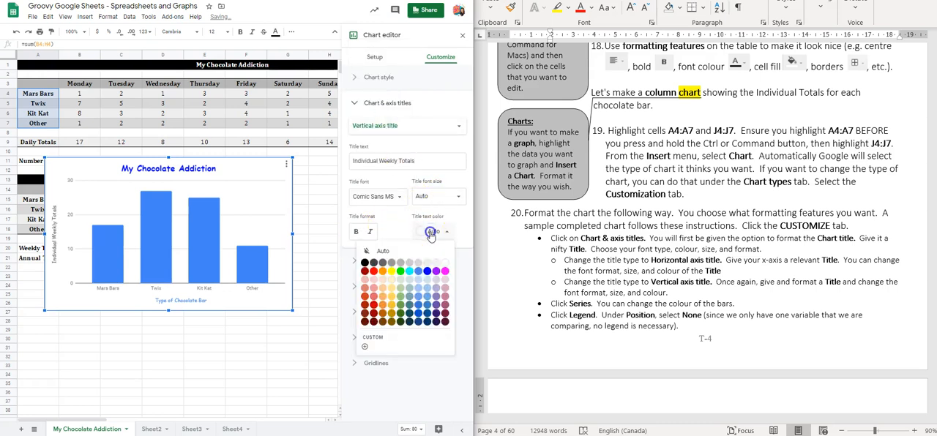
left_click(418, 273)
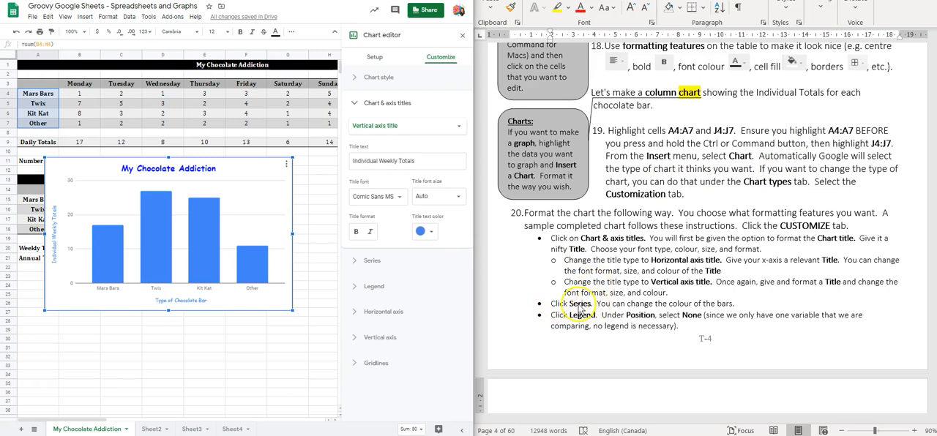
Step: Try cyan, pale blue and black as the fill colour of the chart's column series
left_click(373, 261)
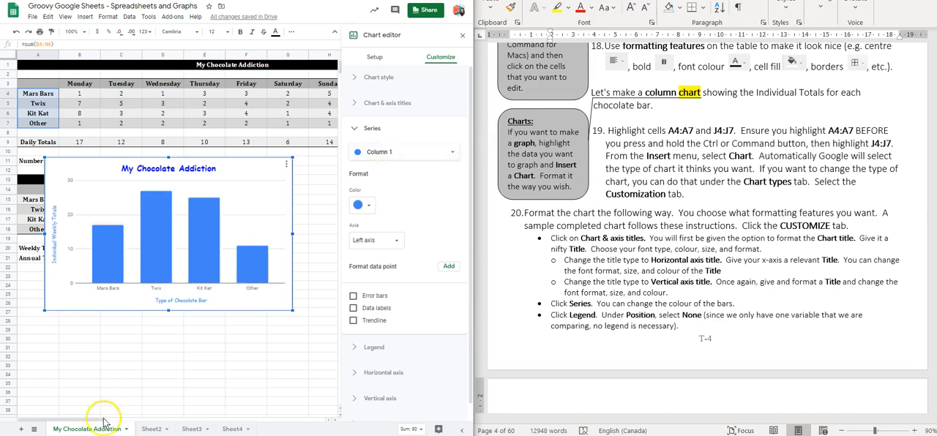
left_click(361, 272)
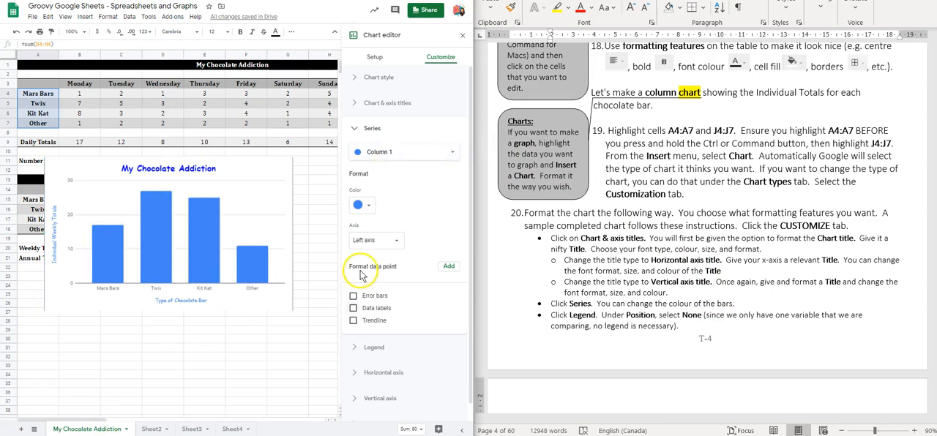
left_click(364, 206)
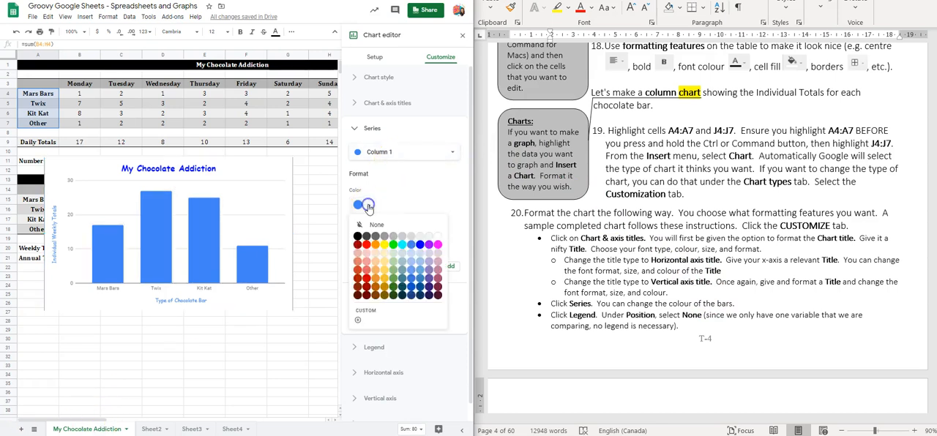
left_click(402, 245)
left_click(369, 208)
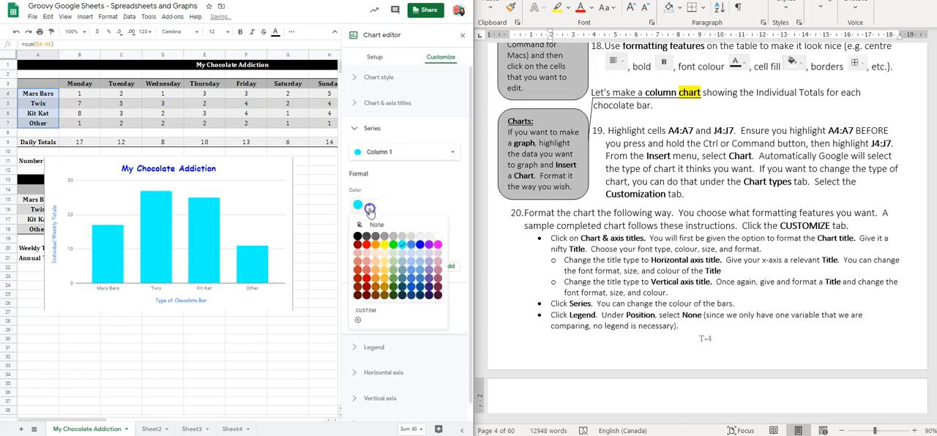
left_click(421, 255)
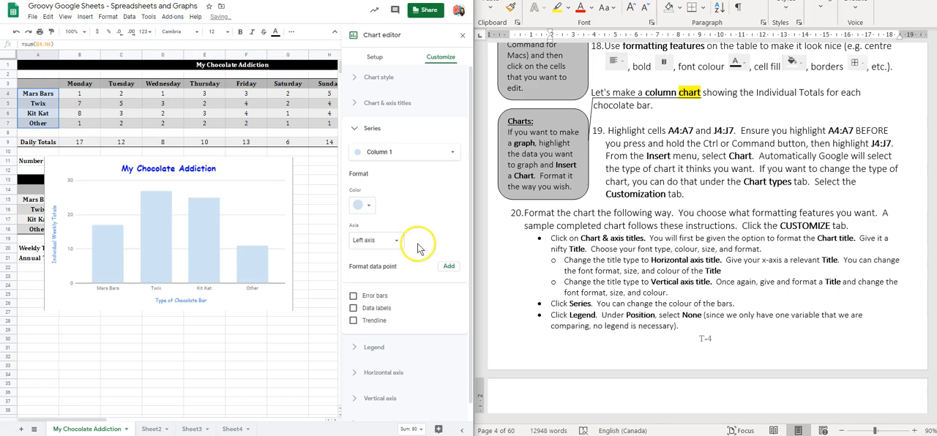
left_click(371, 206)
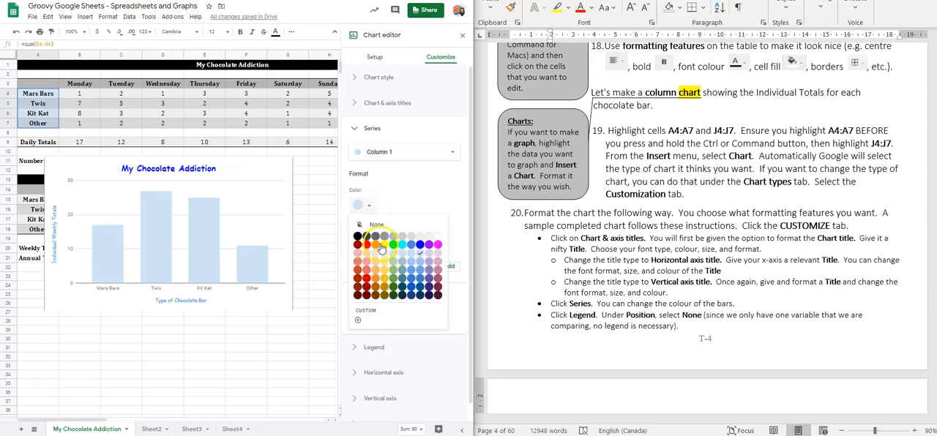
left_click(358, 236)
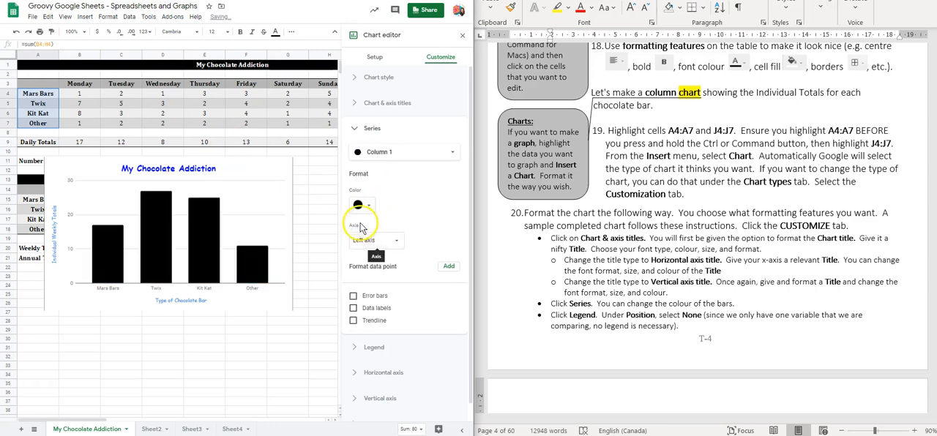
Step: Colour the chart's column series light blue and turn on its data labels
left_click(358, 205)
left_click(420, 264)
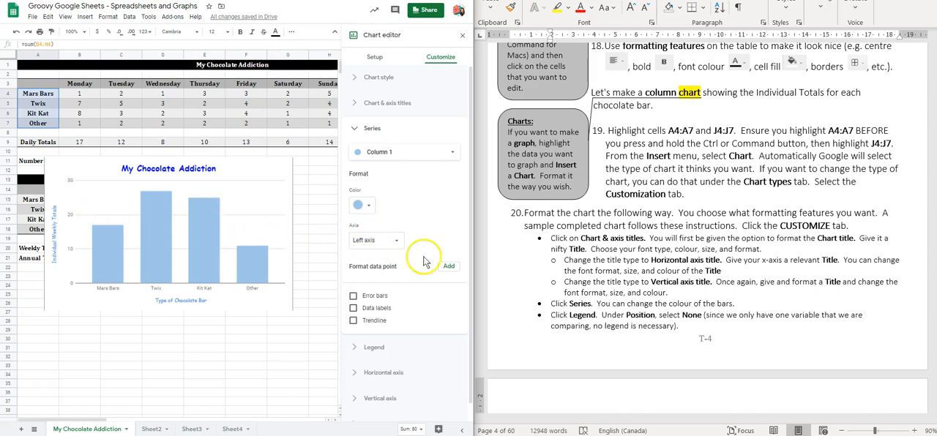
scroll(421, 275, "down", 1)
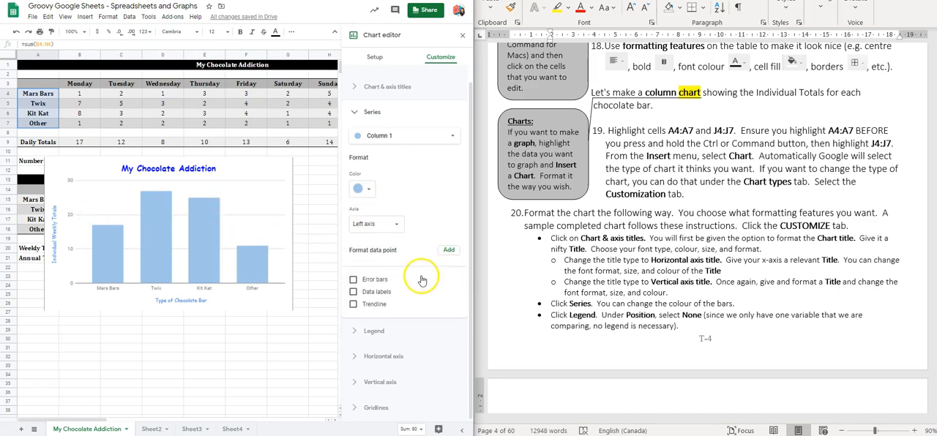
left_click(352, 292)
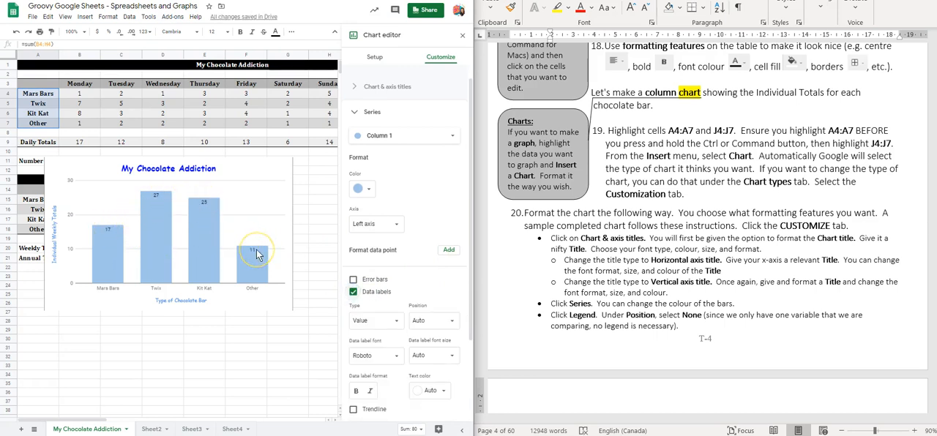
Step: Set the font of the column data labels to Comic Sans MS
scroll(297, 249, "down", 1)
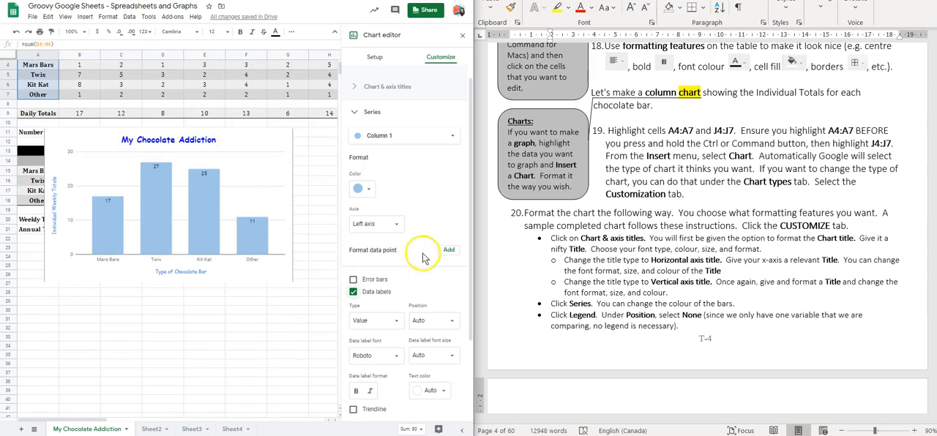
scroll(421, 256, "down", 3)
left_click(365, 250)
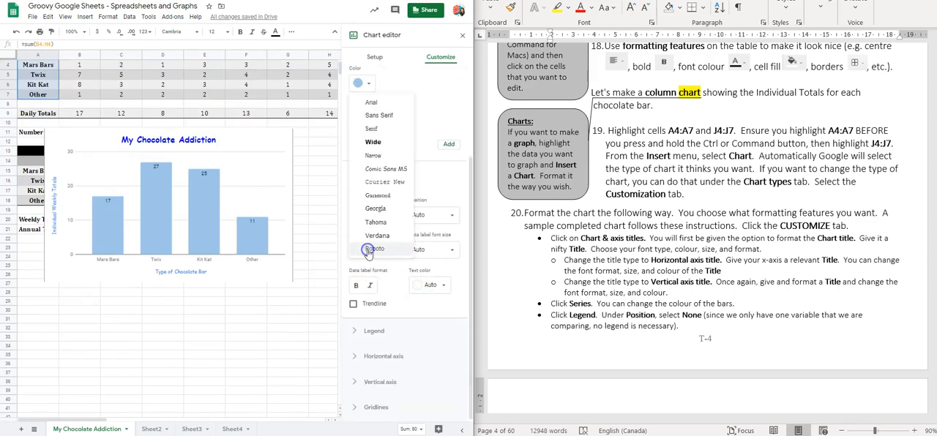
left_click(384, 170)
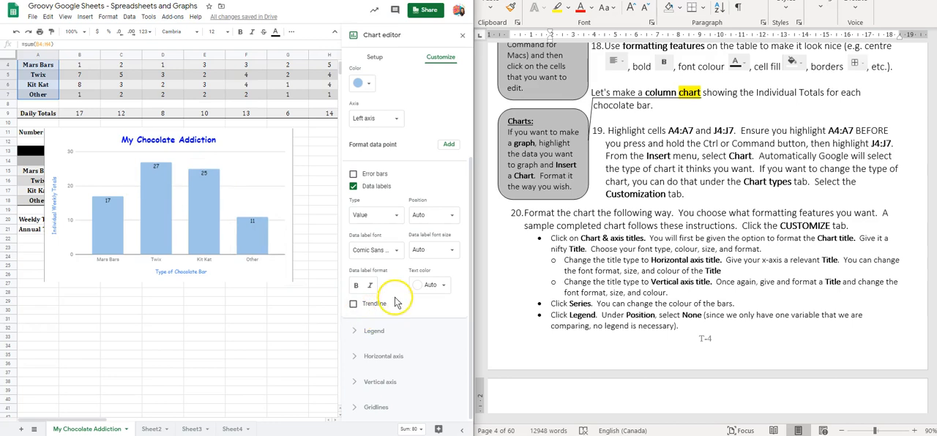
Step: Check the worksheet's legend instruction and review the position options for the chart's legend
scroll(608, 269, "down", 2)
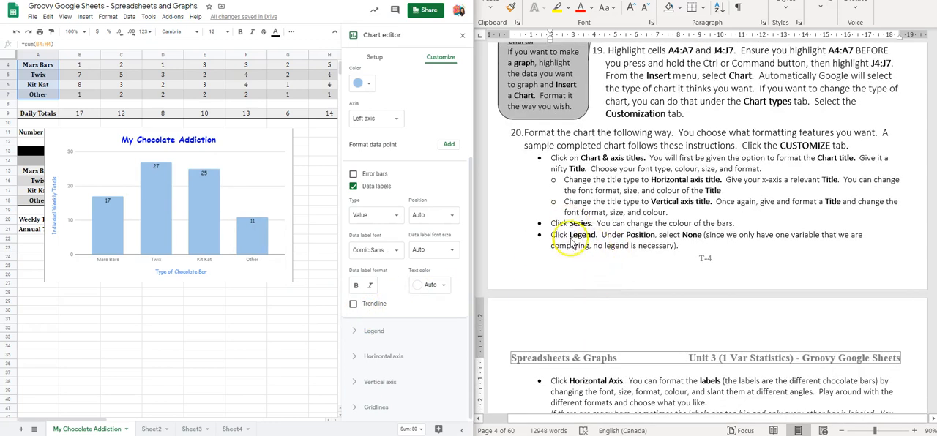
left_click(373, 332)
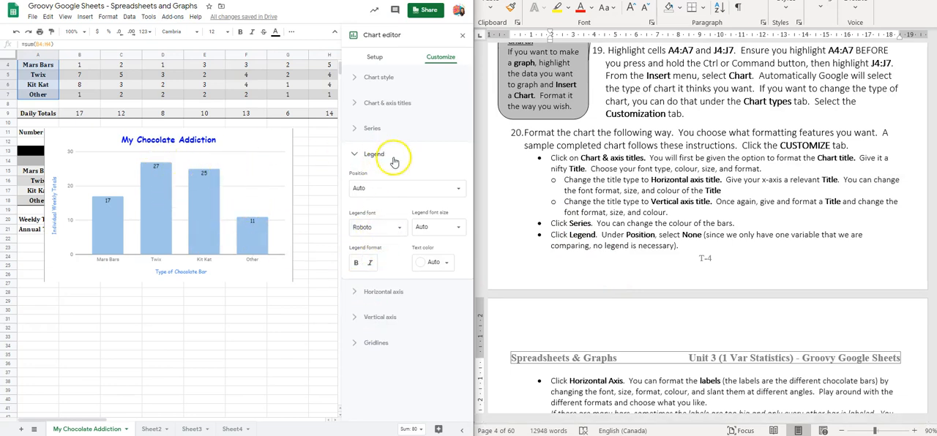
left_click(434, 188)
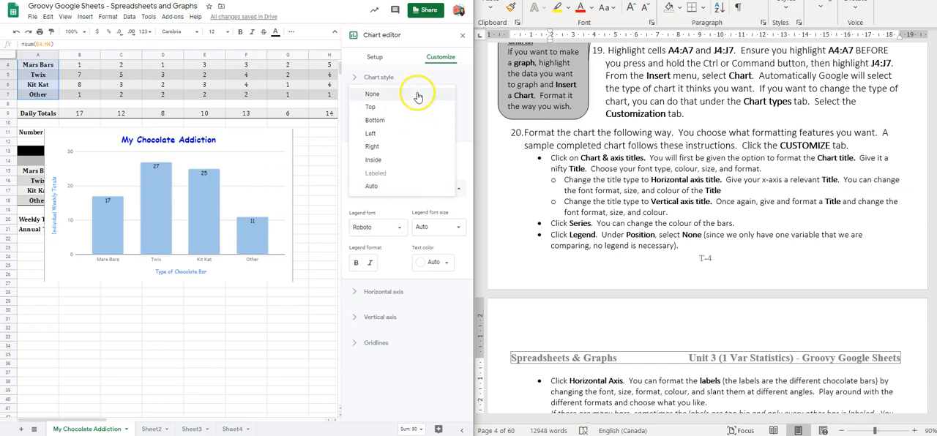
left_click(422, 188)
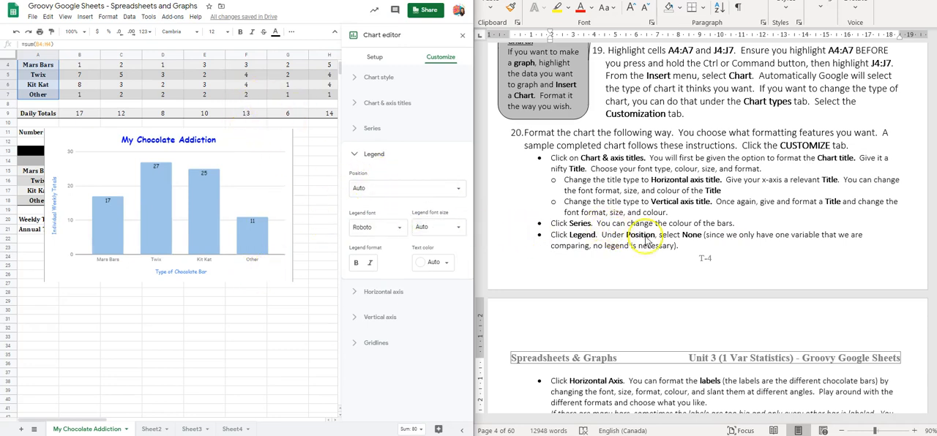
Step: Set the font of the horizontal axis labels to Comic Sans MS
scroll(618, 263, "down", 3)
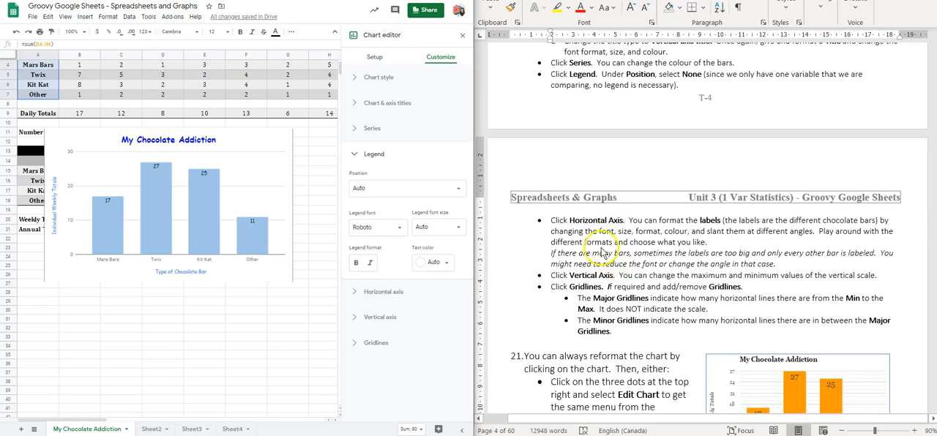
scroll(602, 252, "down", 1)
left_click(373, 293)
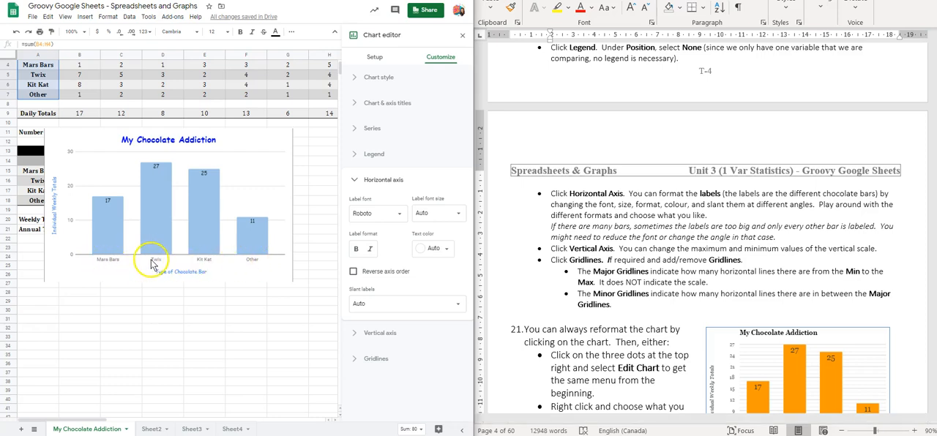
left_click(377, 214)
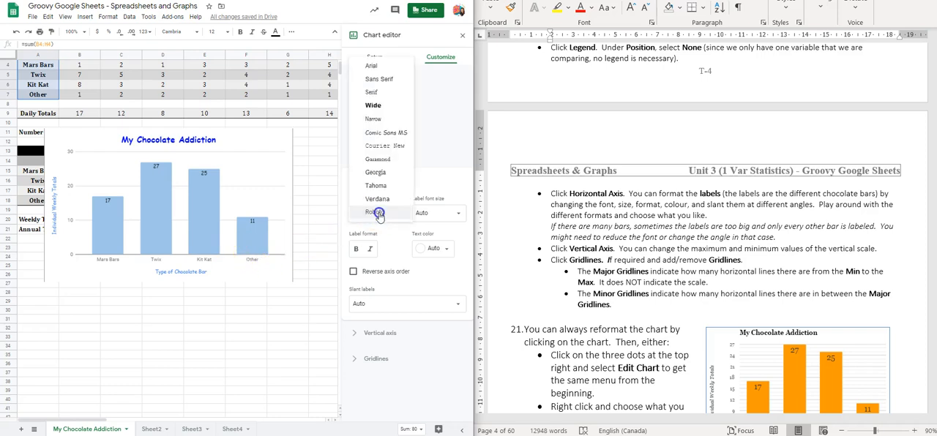
left_click(386, 133)
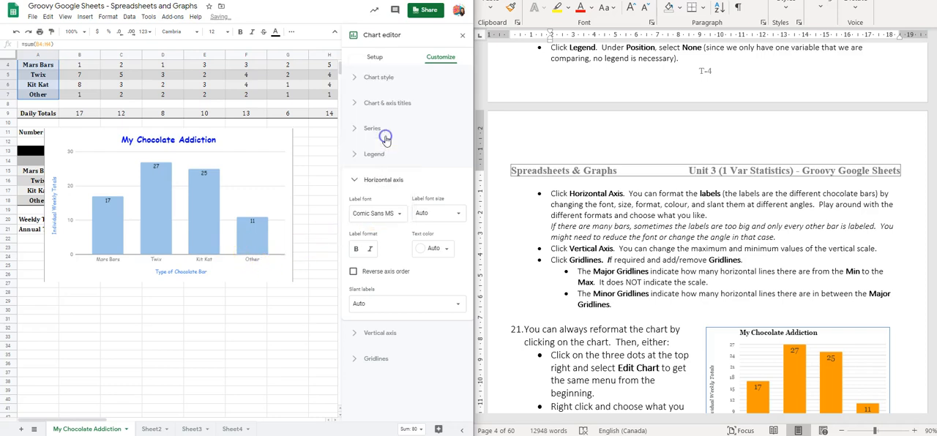
Step: Set the text colour of the chart's horizontal axis labels to blue
left_click(434, 250)
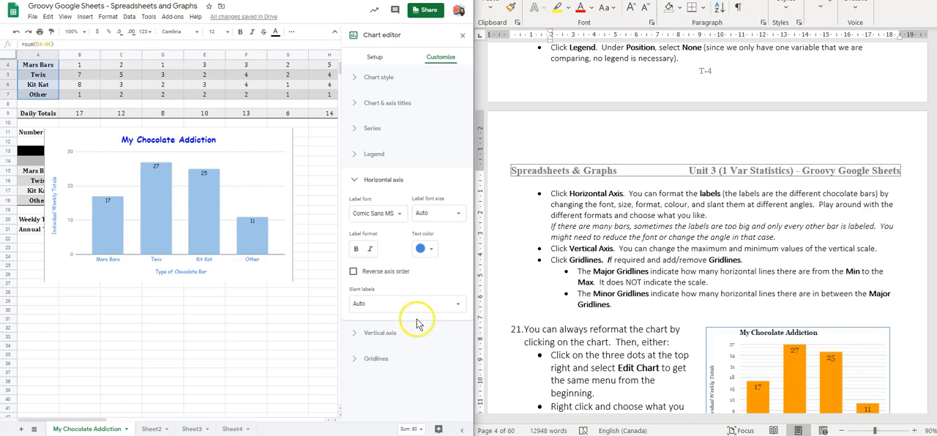
Step: Try slanting the horizontal axis labels by 30° and return the slant to Auto
left_click(457, 303)
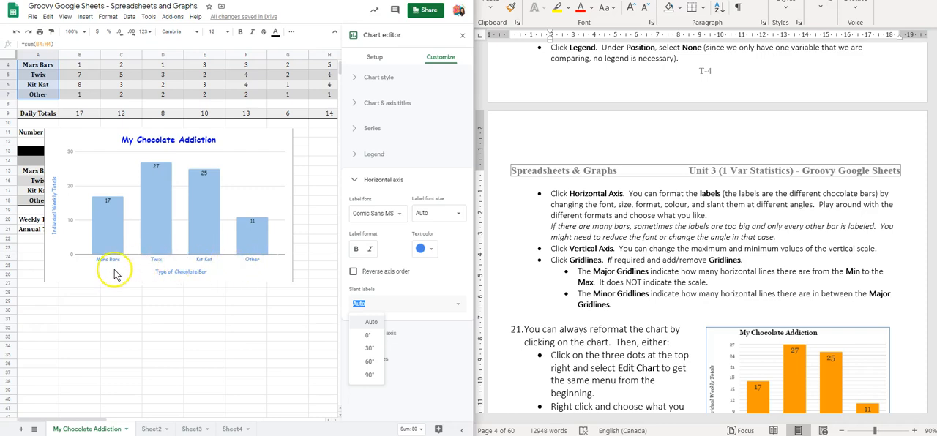
left_click(369, 350)
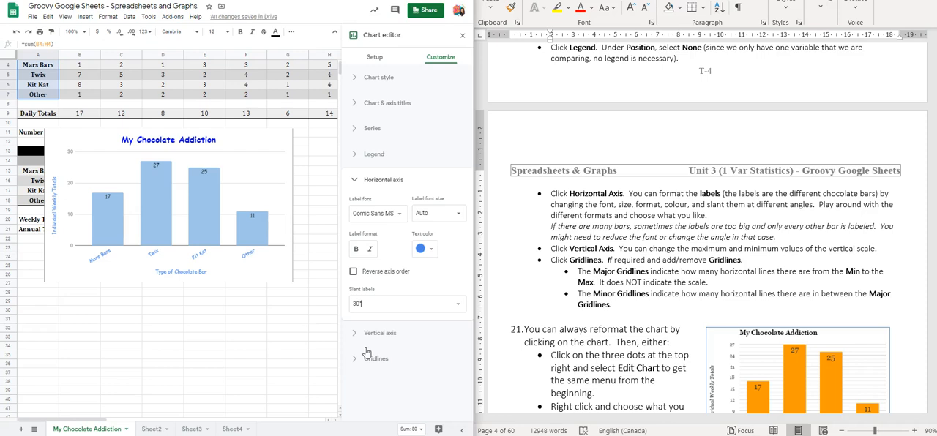
left_click(396, 307)
left_click(378, 321)
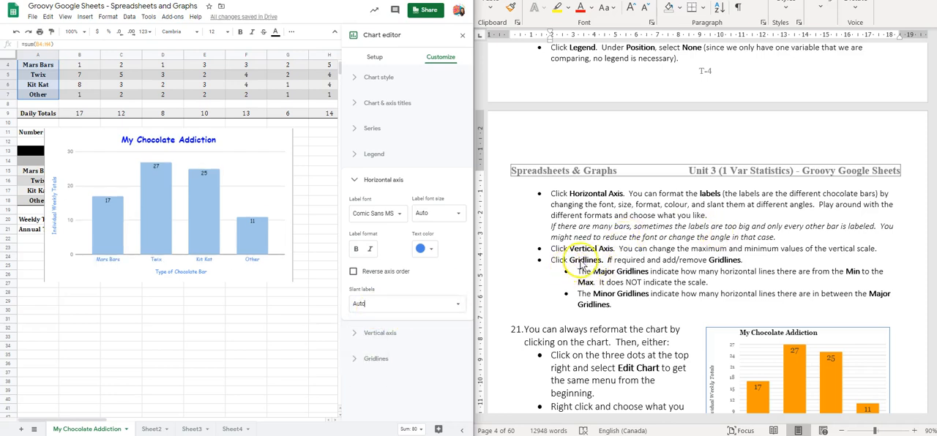
Step: Set the vertical axis labels to the Comic Sans MS font with blue text
left_click(381, 333)
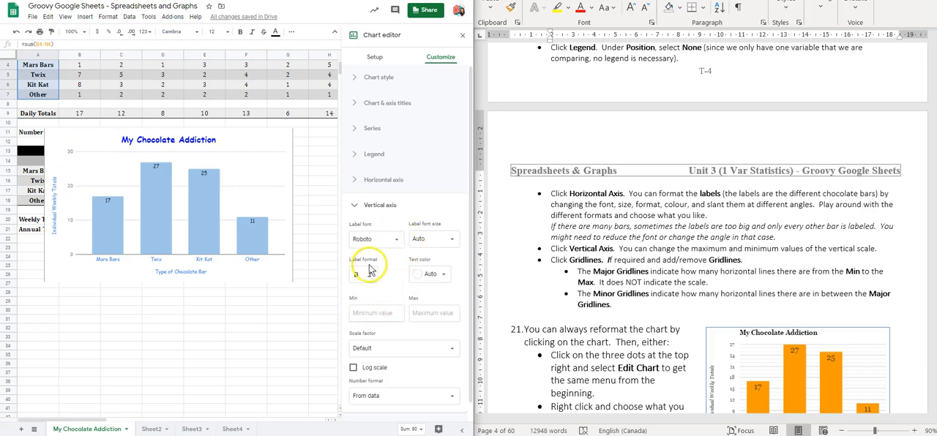
scroll(375, 263, "down", 1)
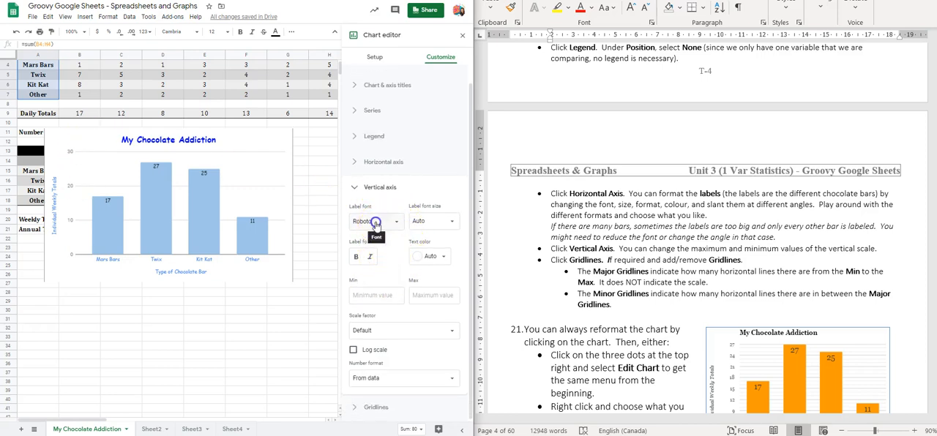
left_click(375, 221)
left_click(381, 141)
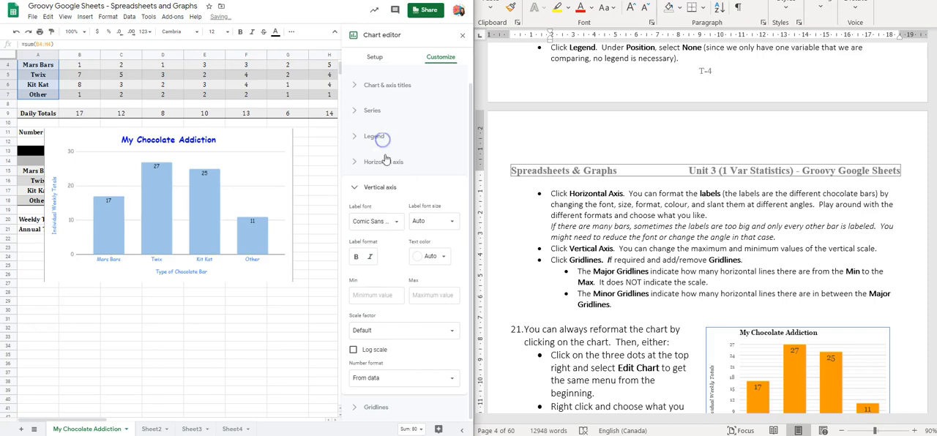
left_click(432, 258)
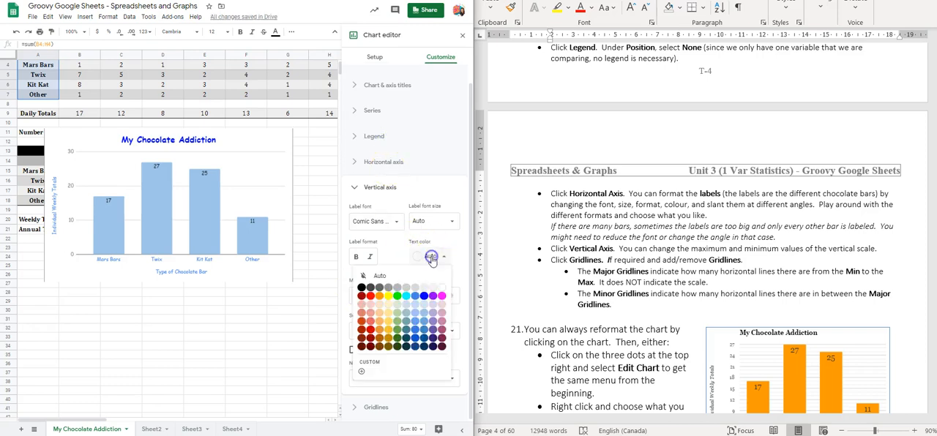
left_click(415, 296)
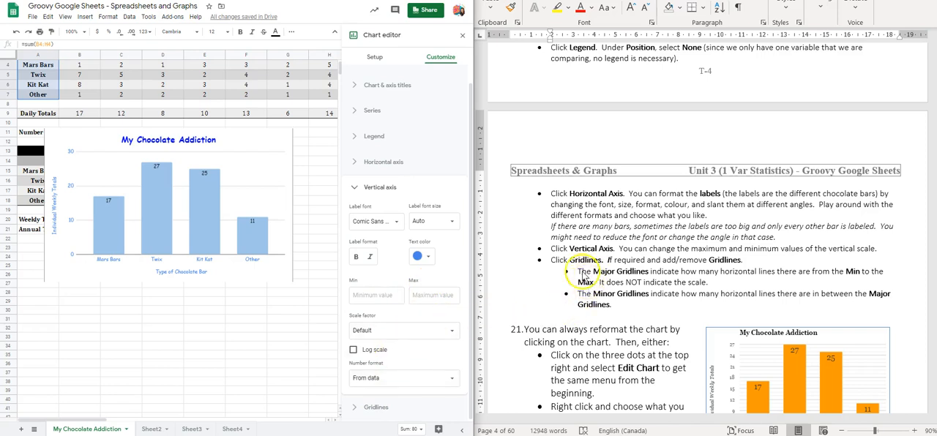
Step: Try different major gridline counts for the vertical axis, including None and 1, and return the count to Auto
left_click(380, 410)
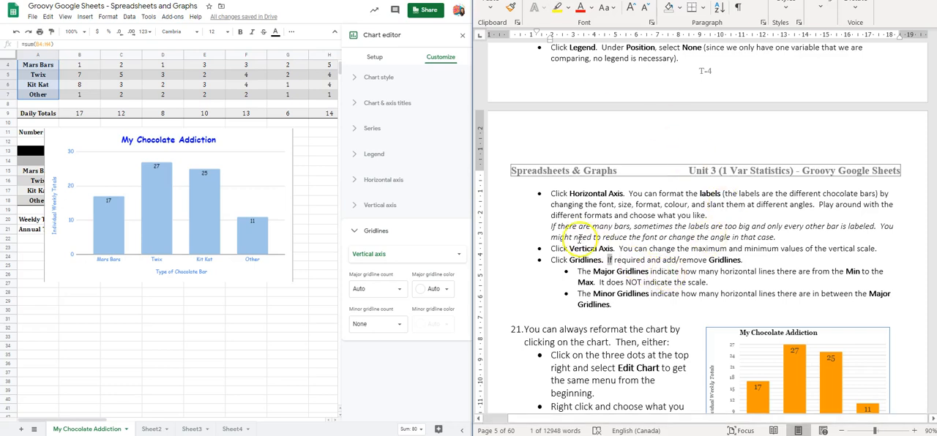
left_click(399, 293)
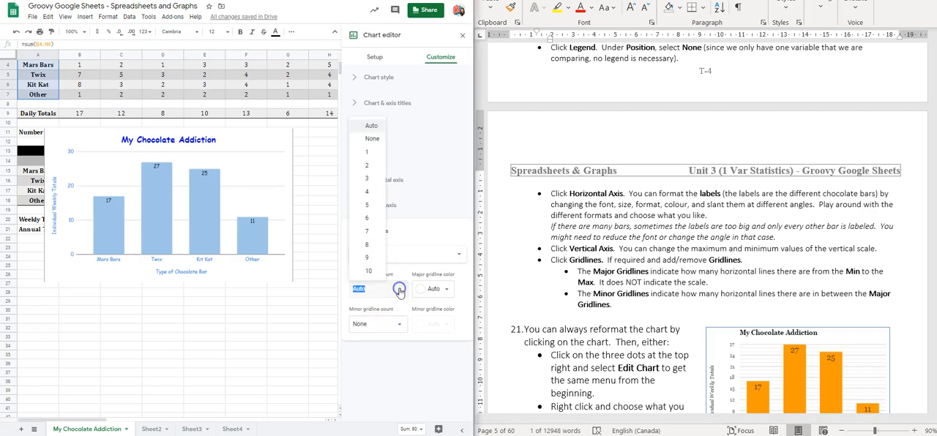
left_click(374, 138)
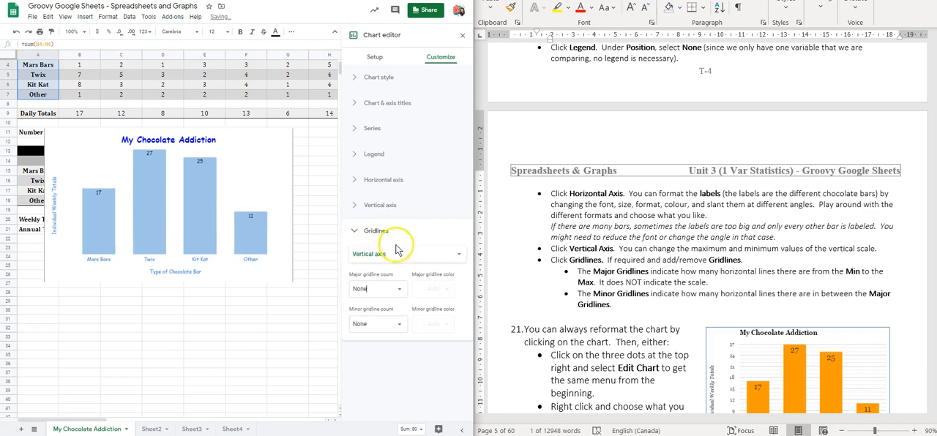
left_click(387, 295)
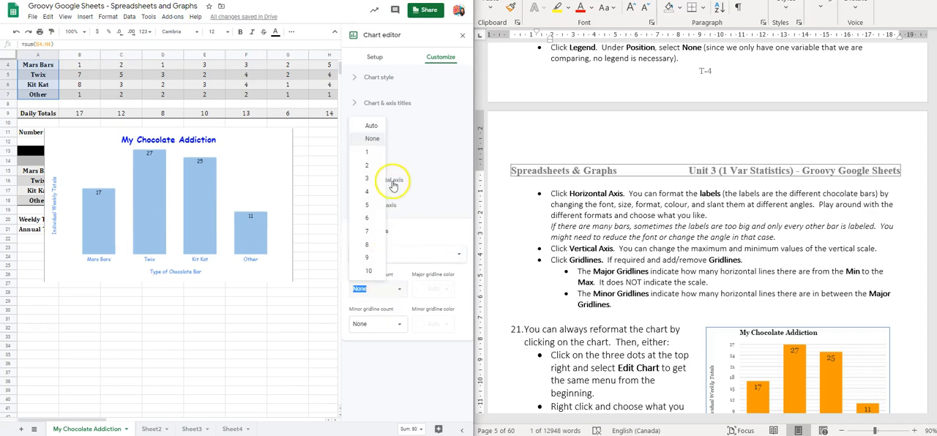
left_click(372, 151)
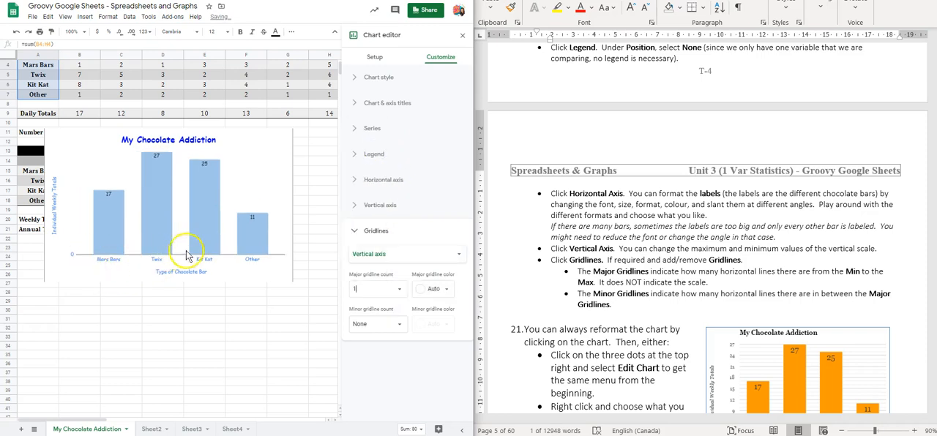
left_click(388, 287)
left_click(397, 291)
left_click(372, 176)
left_click(403, 290)
left_click(376, 126)
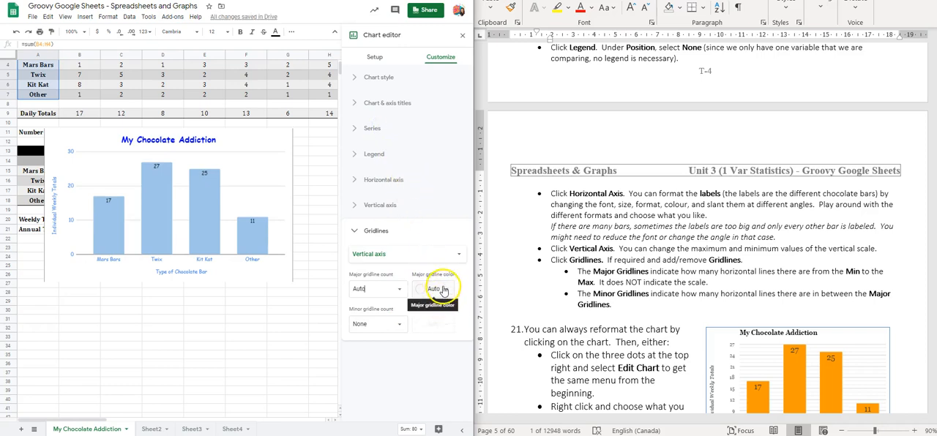
Step: Set the vertical axis minor gridline count to 5 and close the chart editor
left_click(402, 328)
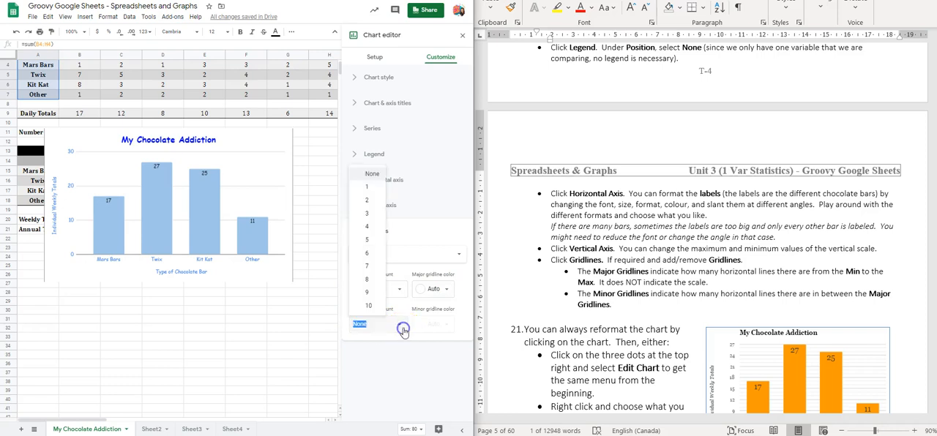
left_click(370, 203)
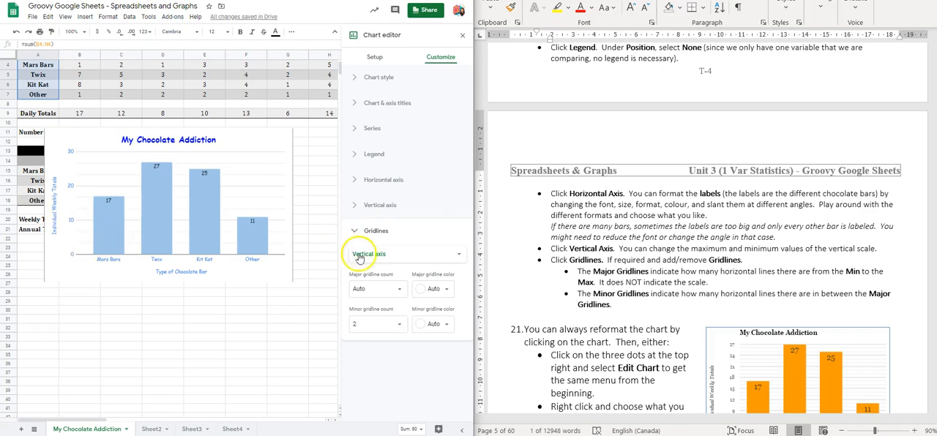
left_click(390, 324)
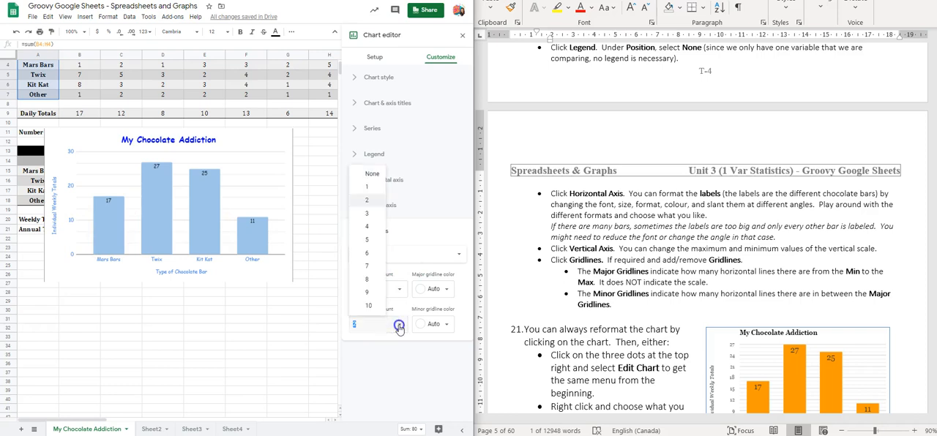
left_click(375, 238)
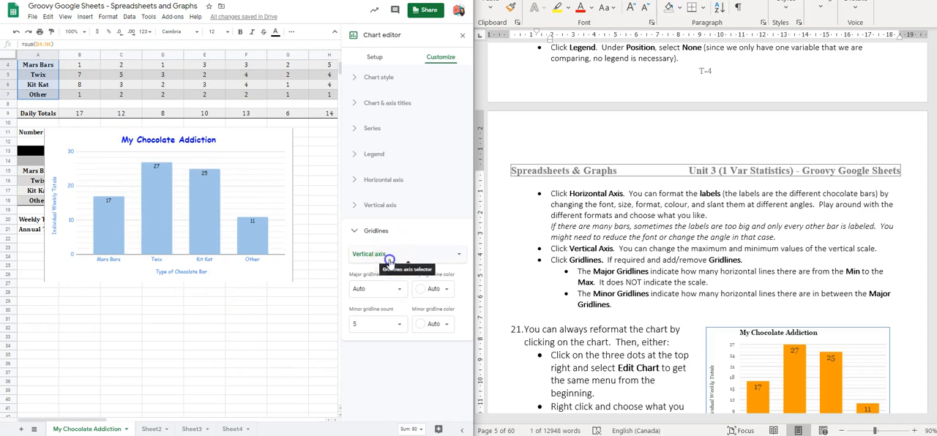
left_click(432, 254)
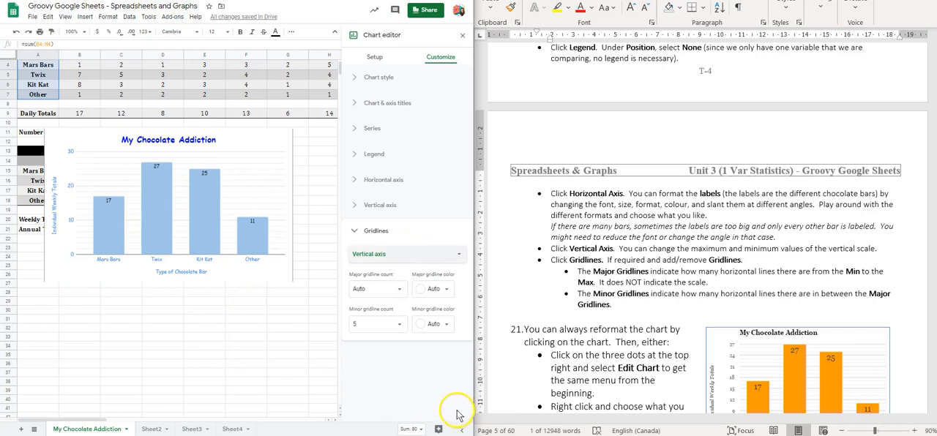
scroll(674, 319, "down", 3)
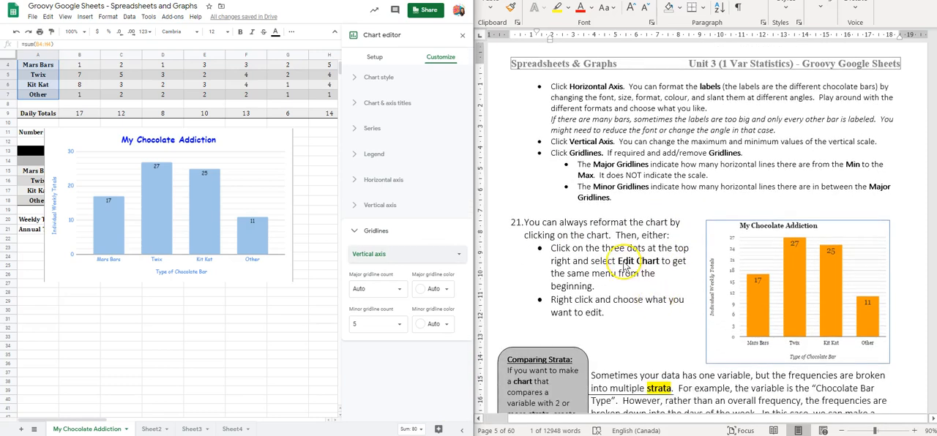
scroll(624, 265, "down", 1)
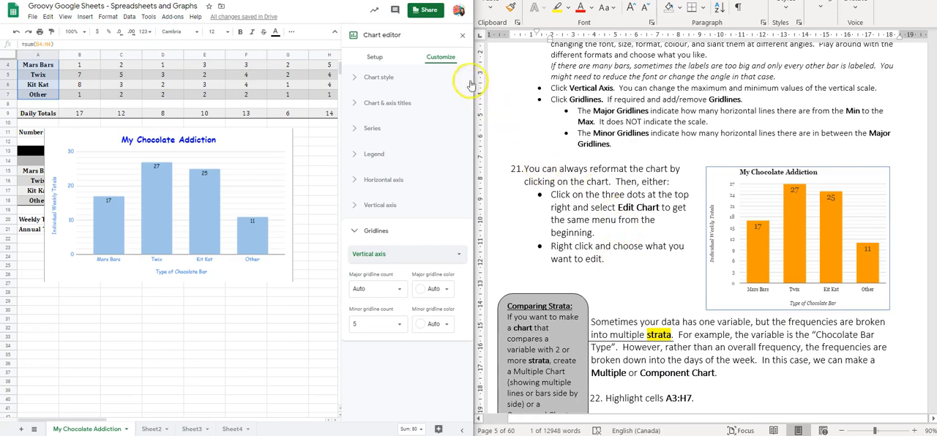
left_click(461, 37)
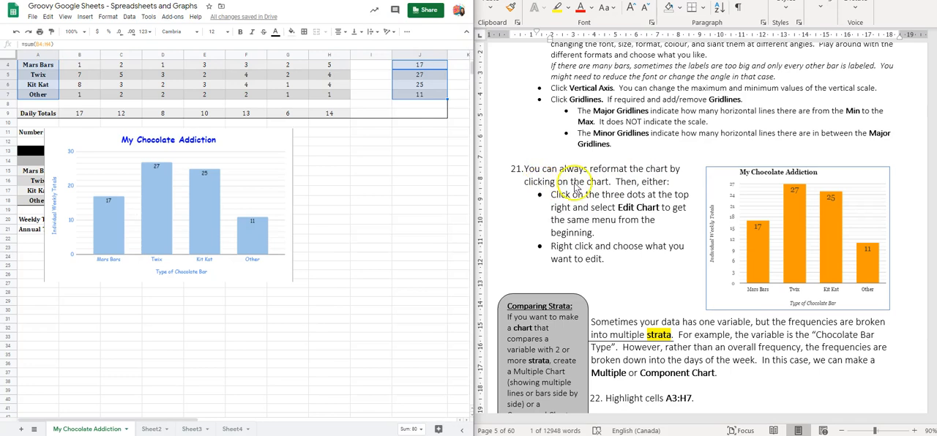
Step: Reopen the chart editor for the My Chocolate Addiction chart, as worksheet item 21 describes, and close it again
left_click(272, 145)
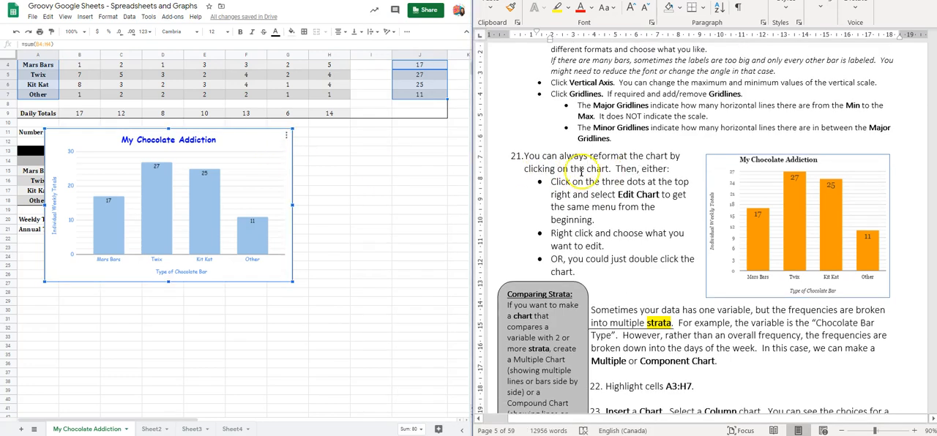
left_click(288, 139)
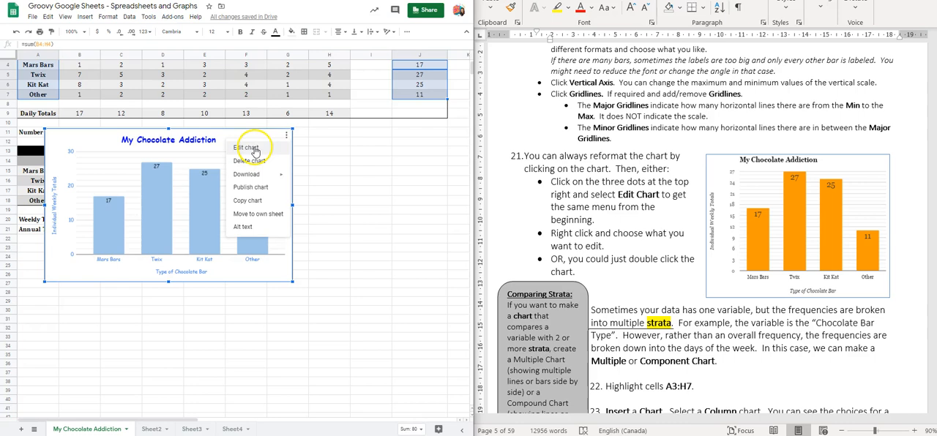
left_click(255, 149)
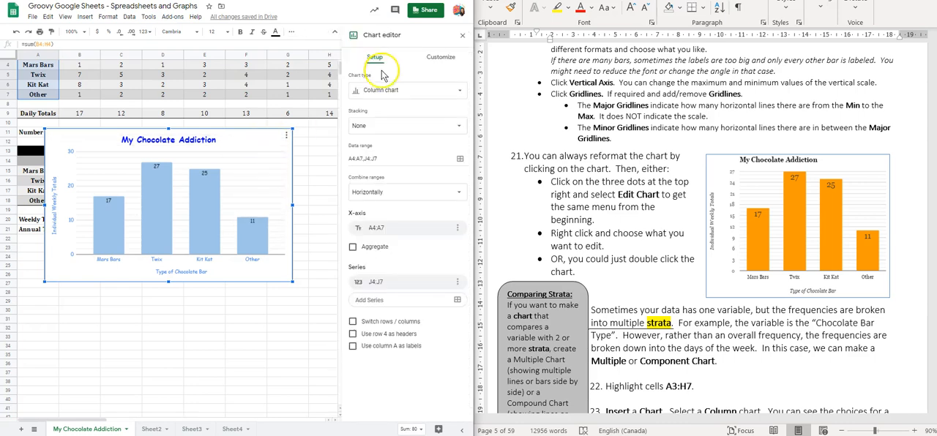
left_click(467, 36)
Step: View the list of chart elements available for editing, open the chart title's settings and close the editor
right_click(260, 139)
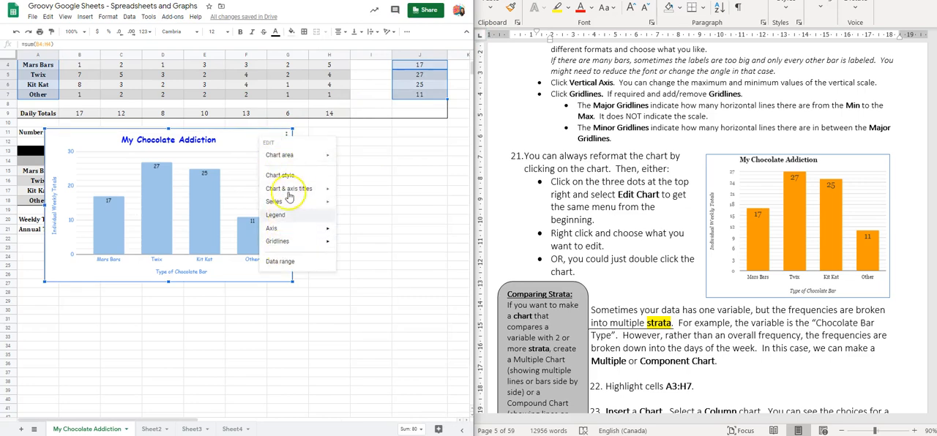
left_click(242, 138)
double_click(254, 139)
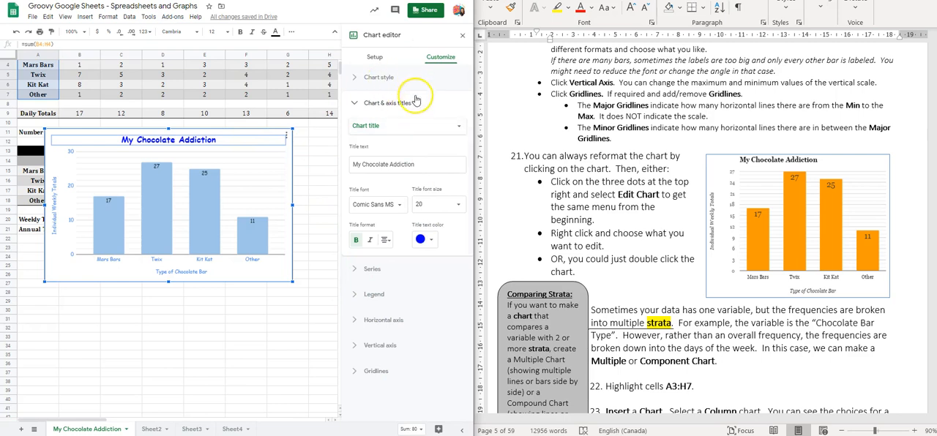
left_click(463, 36)
Step: Read the worksheet's explanation of strata and Multiple or Component charts, and examine the daily chocolate bar table it refers to
scroll(619, 196, "down", 4)
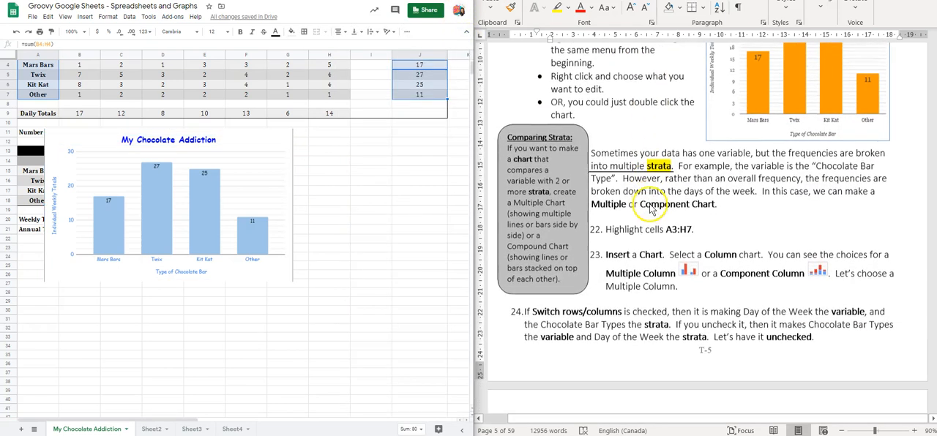
scroll(608, 157, "up", 2)
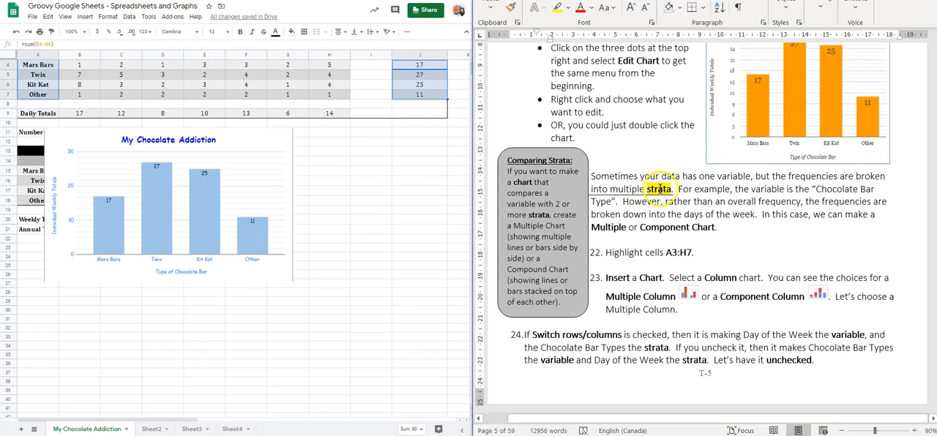
scroll(658, 189, "up", 2)
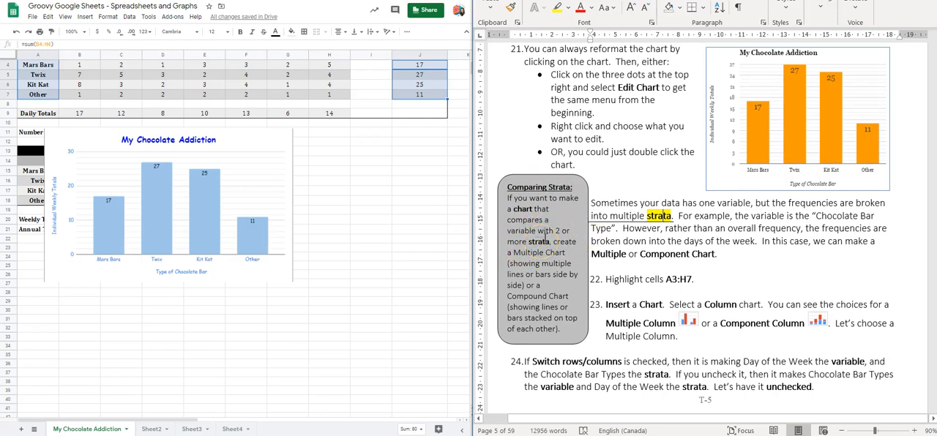
scroll(543, 236, "up", 1)
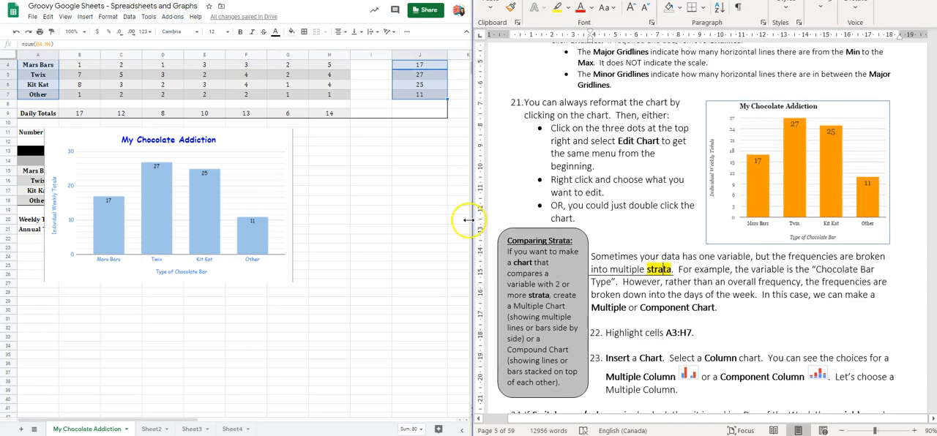
scroll(304, 70, "up", 1)
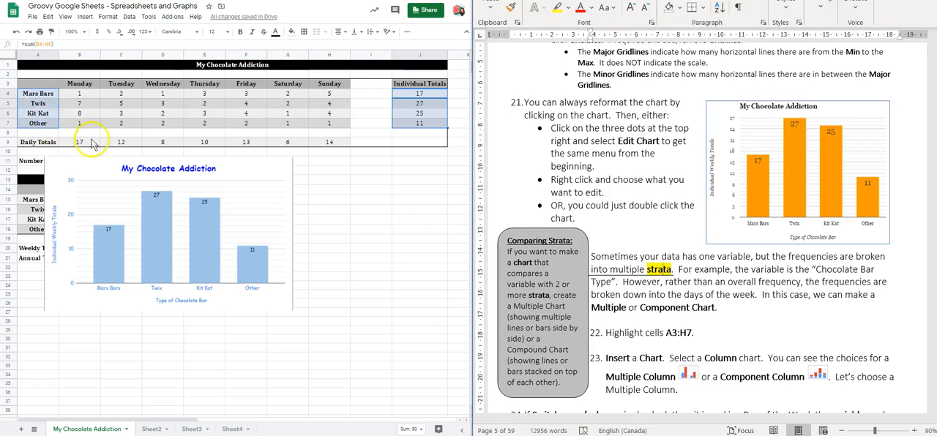
scroll(576, 217, "down", 2)
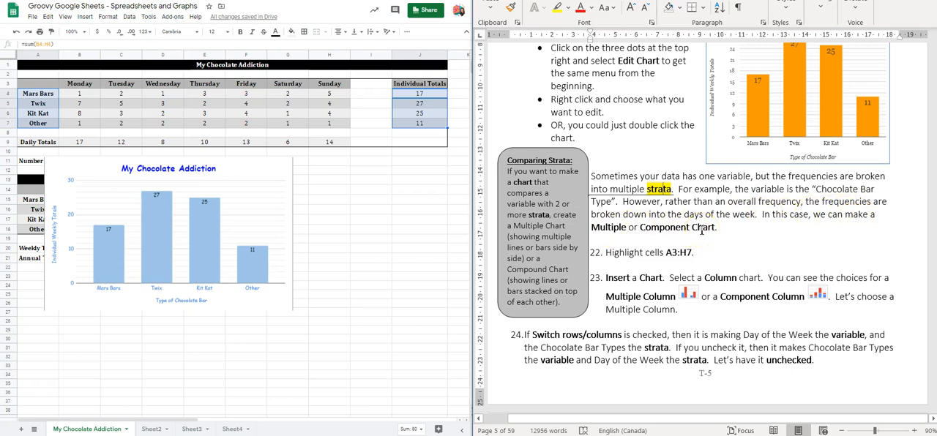
Step: Move the My Chocolate Addiction chart below the Cost of Addiction table and the annual total row
left_click(162, 253)
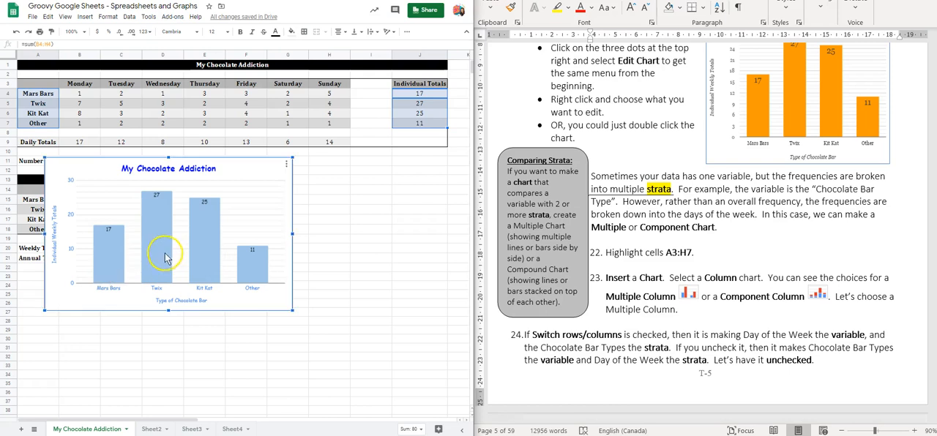
left_click(212, 251)
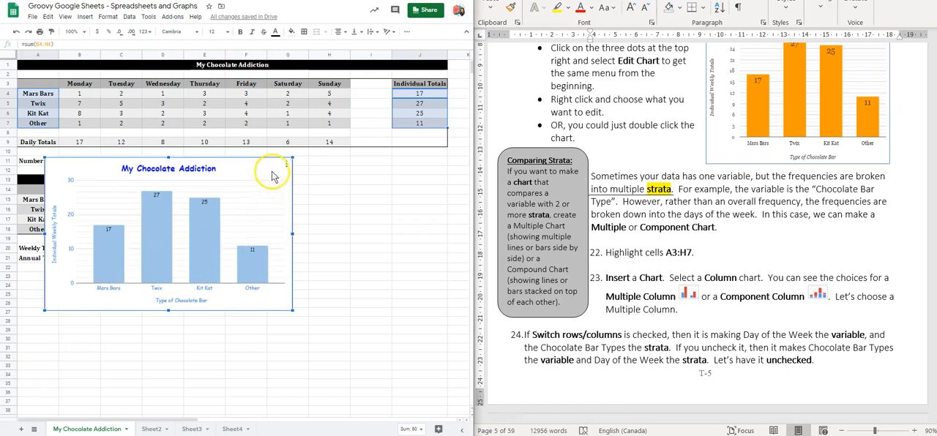
left_click_drag(218, 202, 190, 263)
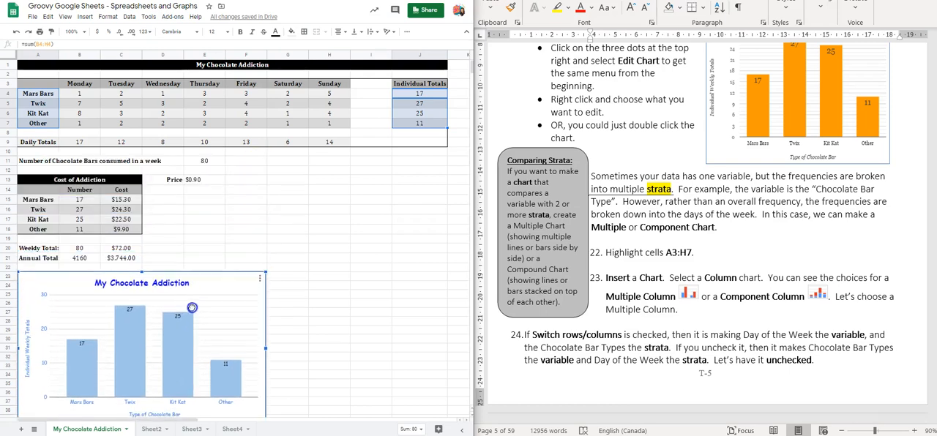
left_click_drag(191, 308, 216, 312)
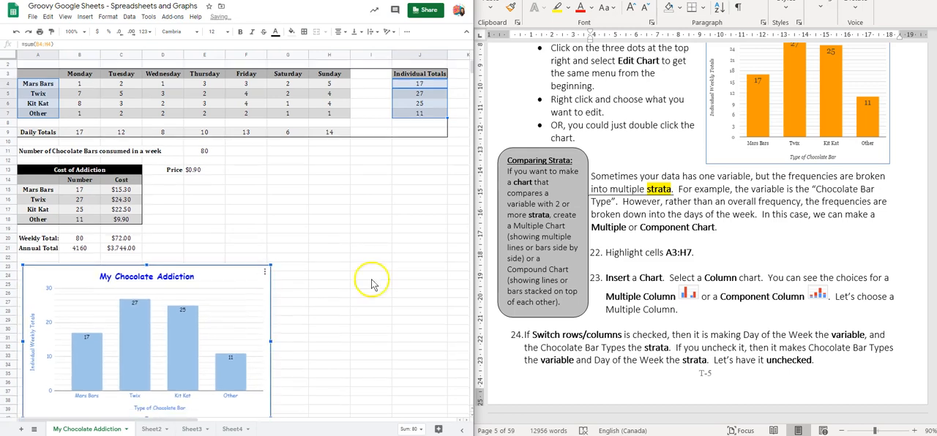
Step: Insert a new chart from cells A3:H7, as worksheet items 22 and 23 describe
left_click(633, 253)
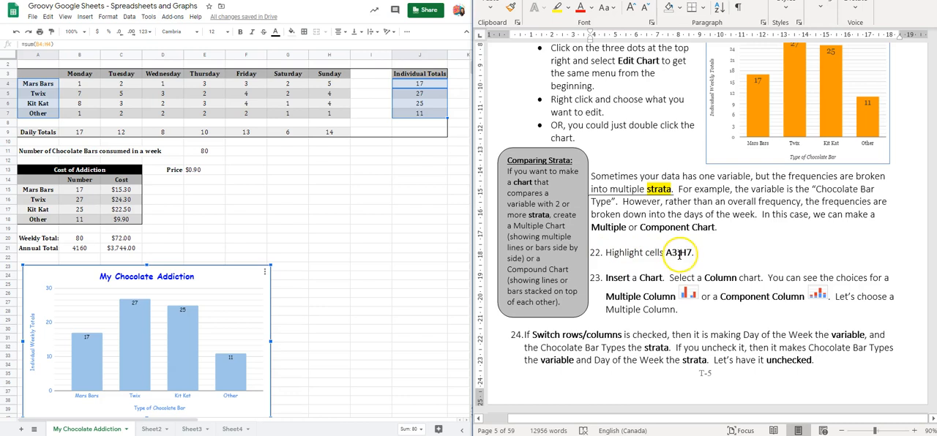
scroll(700, 254, "up", 1)
scroll(432, 258, "up", 1)
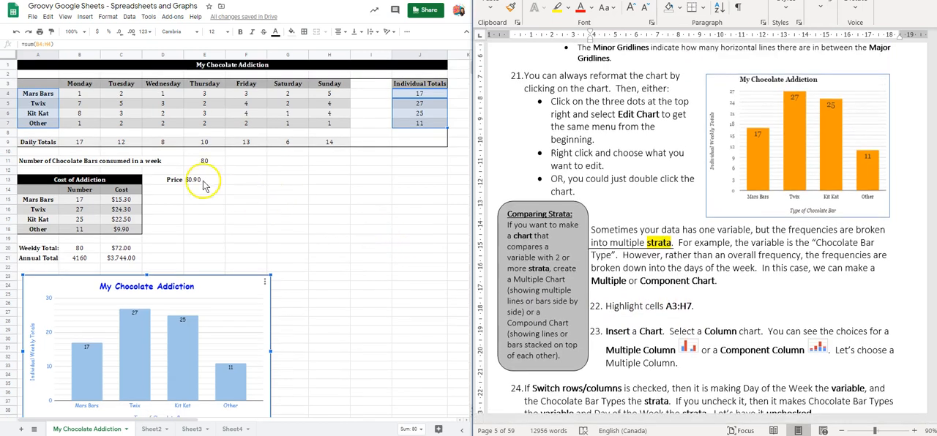
left_click_drag(34, 86, 325, 128)
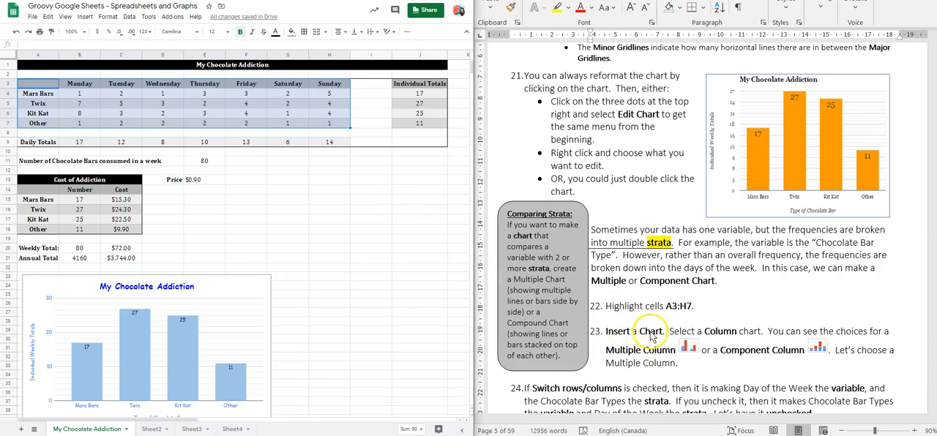
left_click(82, 18)
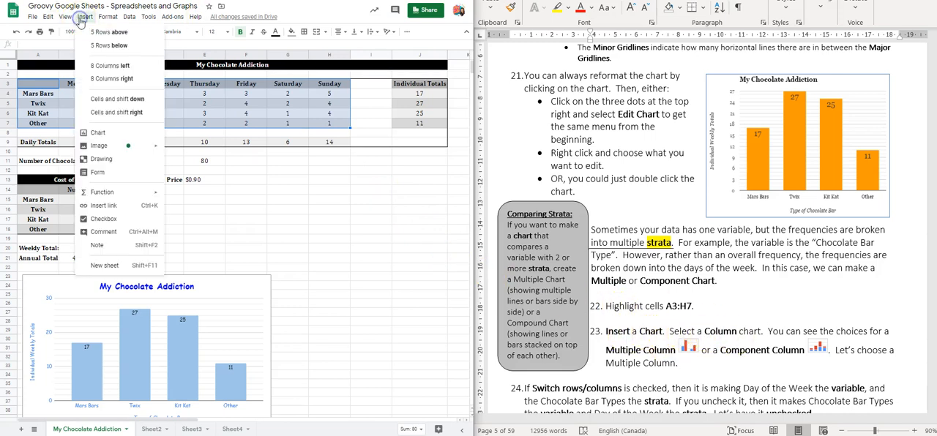
left_click(98, 129)
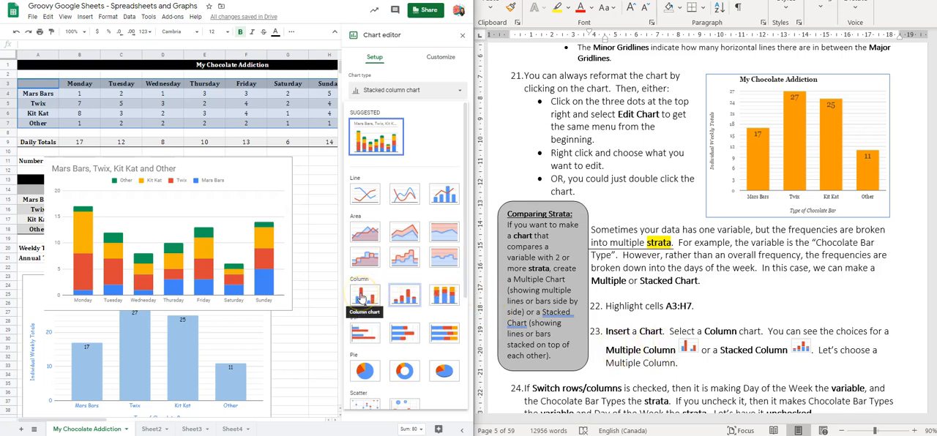
Step: Examine the stacked segments of the new chart and change its type to a plain Column chart
left_click(312, 259)
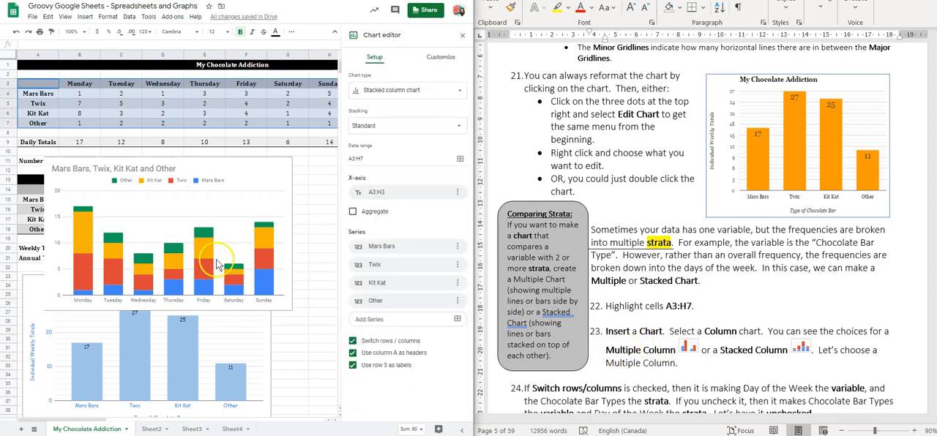
left_click(81, 277)
left_click(86, 250)
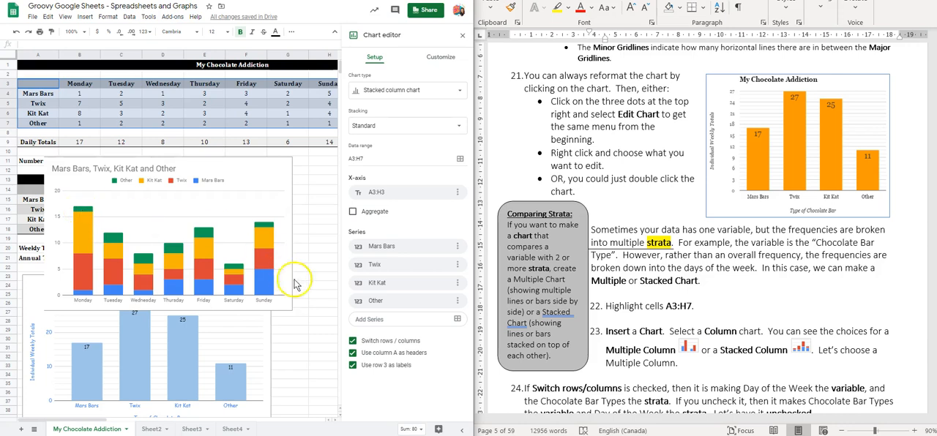
left_click(373, 93)
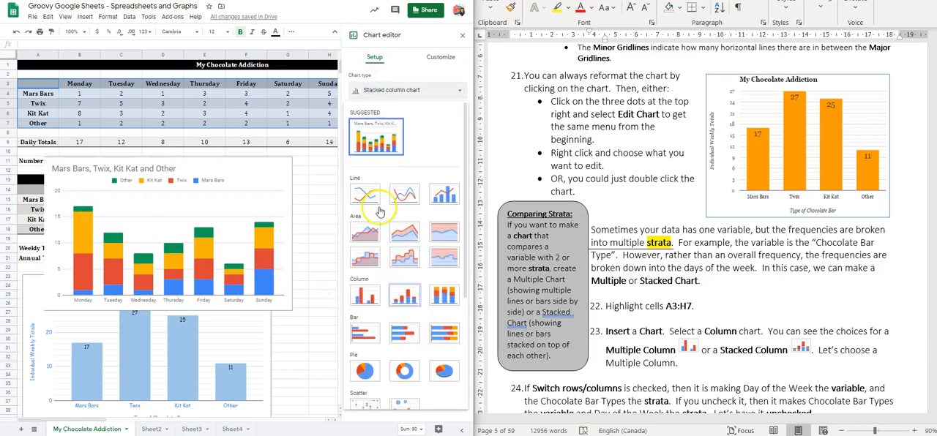
left_click(359, 299)
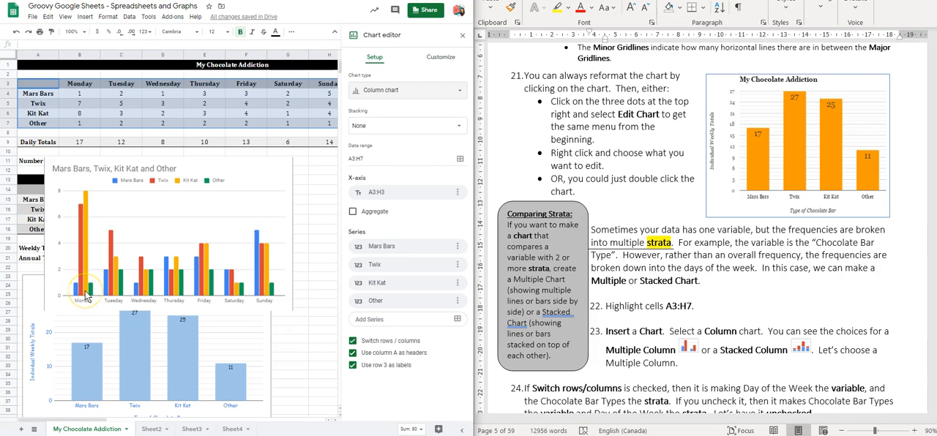
Step: Compare the chart with Switch rows / columns on and off, as item 24 explains, and leave the option unchecked
scroll(644, 286, "down", 3)
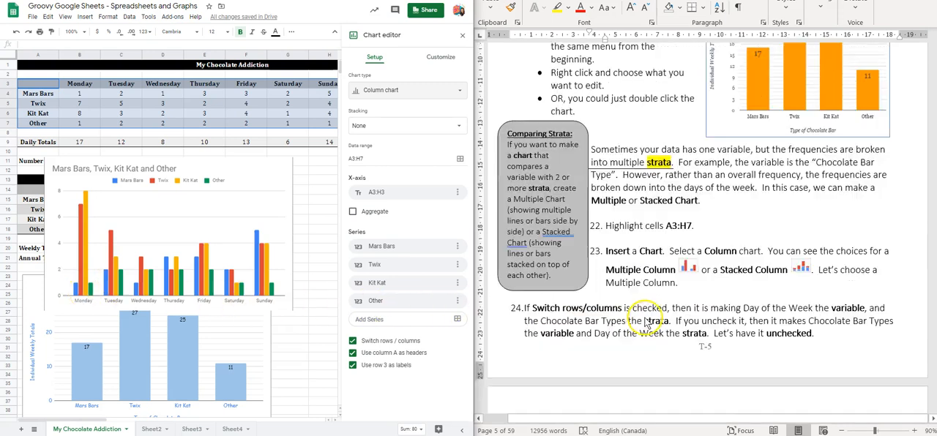
scroll(641, 264, "down", 1)
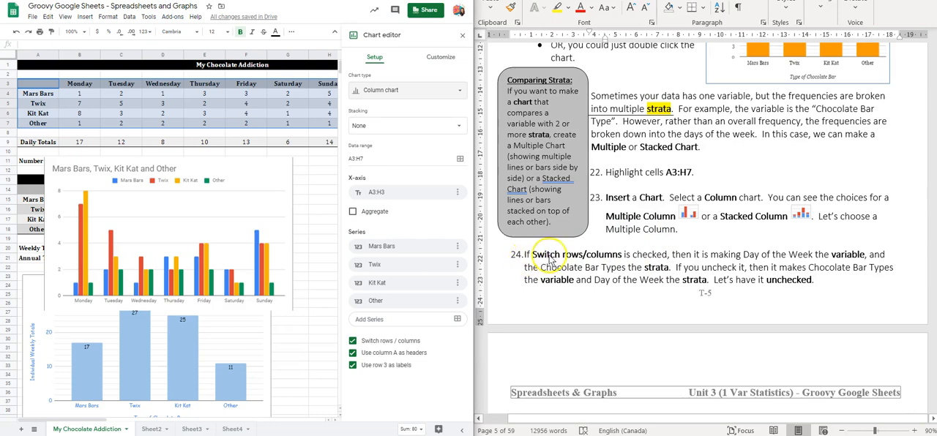
left_click(352, 342)
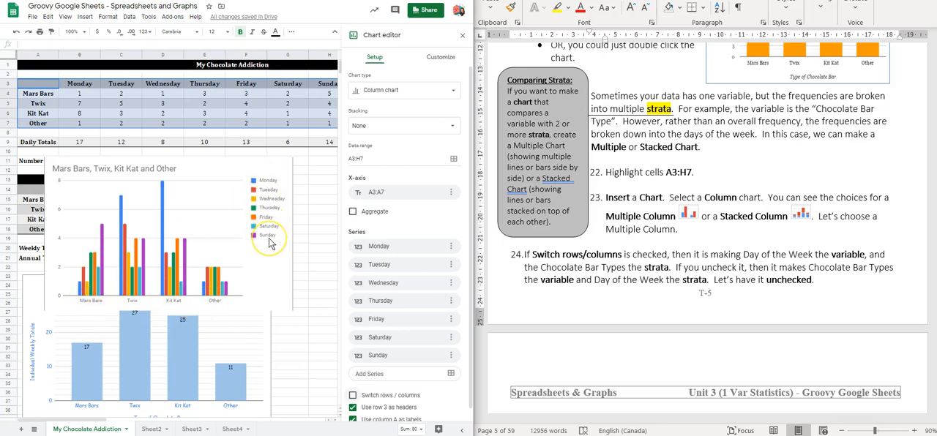
left_click(353, 396)
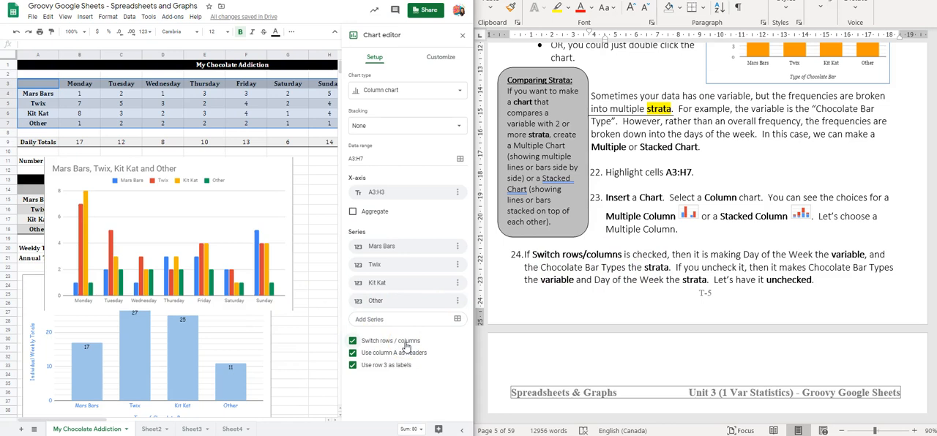
scroll(492, 304, "down", 5)
left_click(350, 343)
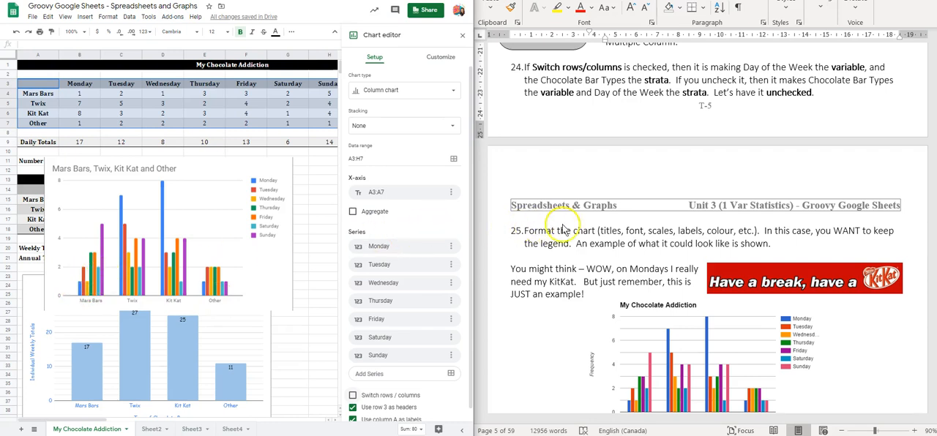
Step: Read worksheet item 25 on formatting and set the new chart's title to "My Chocolate Addiction"
scroll(568, 228, "down", 2)
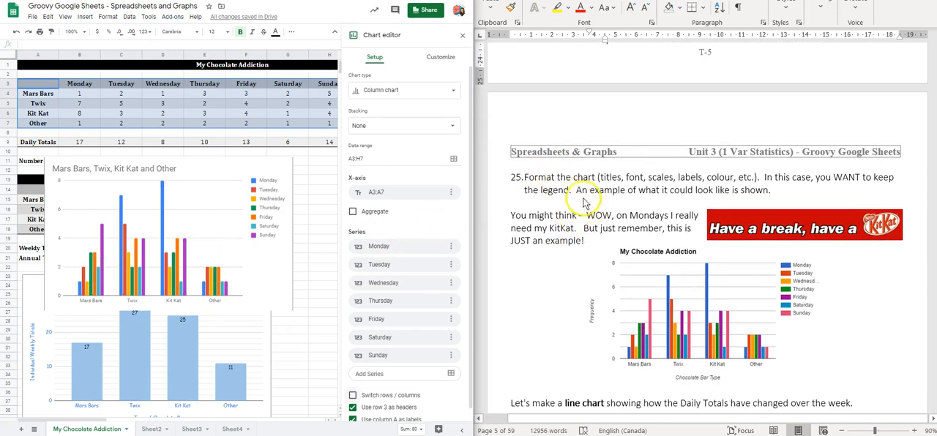
scroll(554, 193, "down", 1)
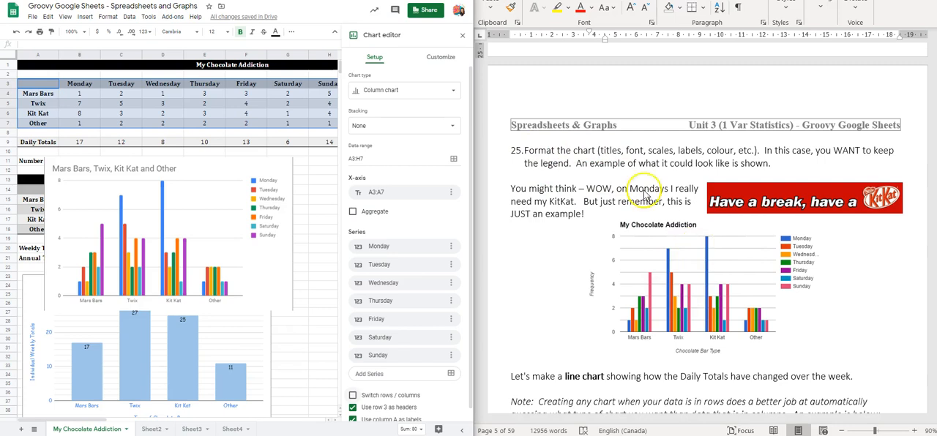
left_click(434, 58)
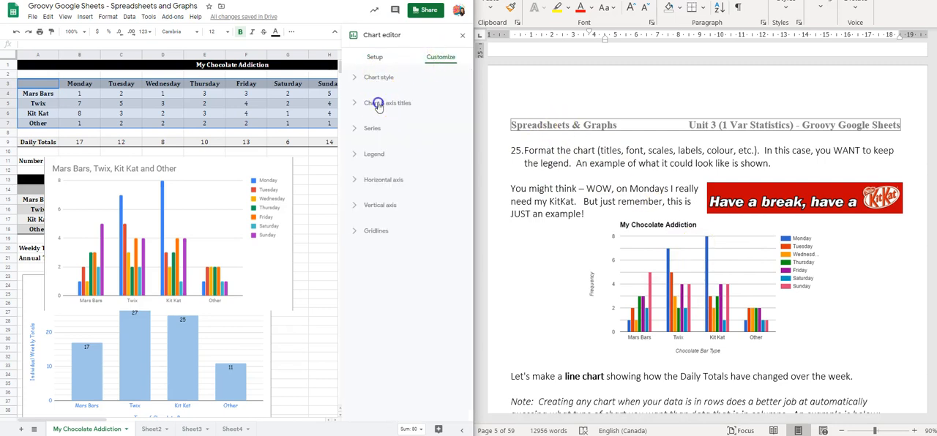
left_click(377, 105)
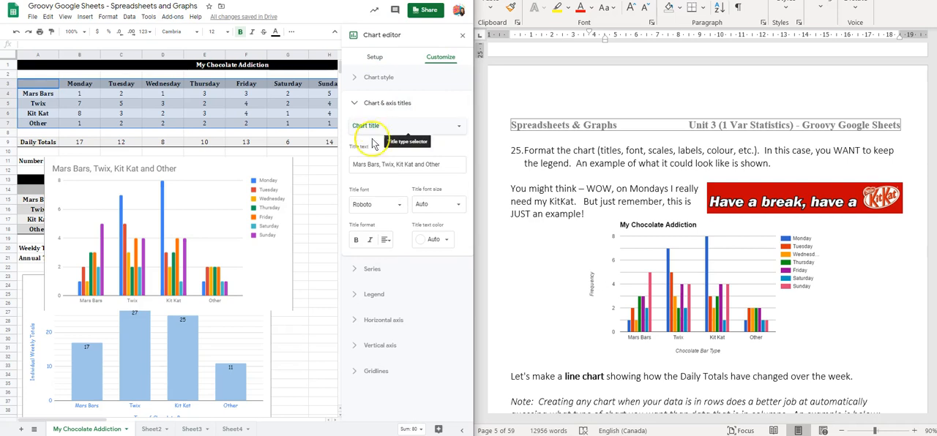
left_click_drag(351, 165, 413, 165)
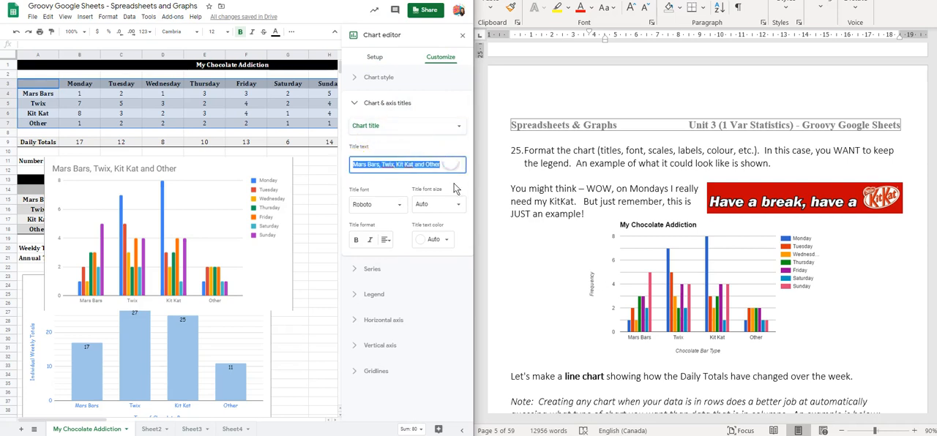
type("My Chocolate Addiction")
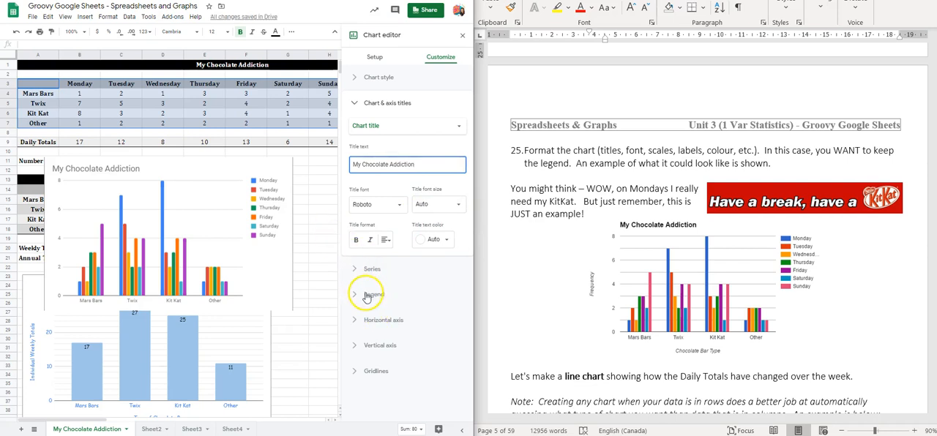
Step: Try the new chart's legend in the Top and Bottom positions, and set its position back to Auto
left_click(368, 297)
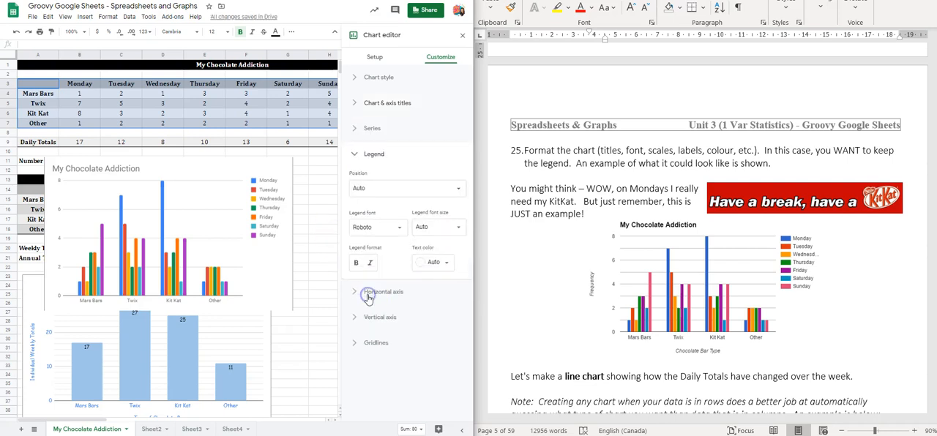
left_click(370, 188)
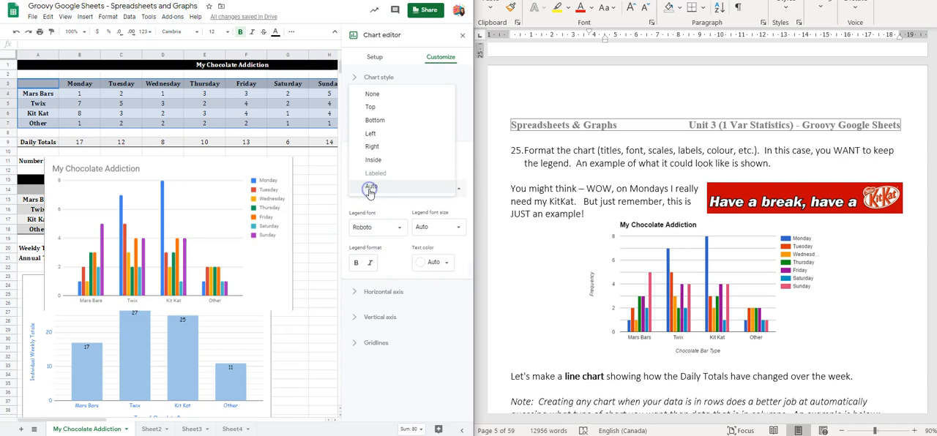
left_click(375, 107)
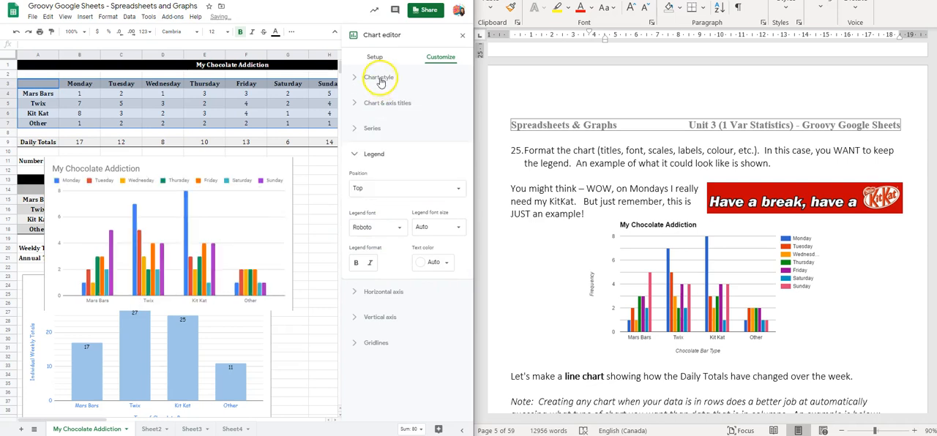
left_click(372, 188)
left_click(379, 203)
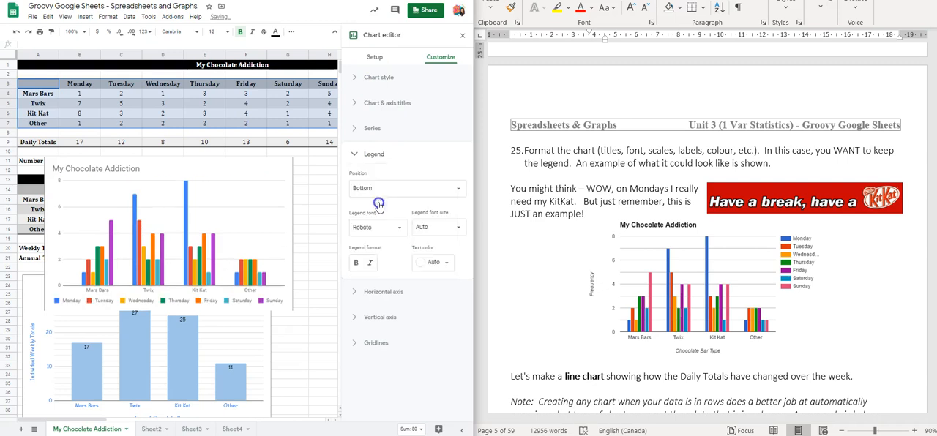
left_click(374, 188)
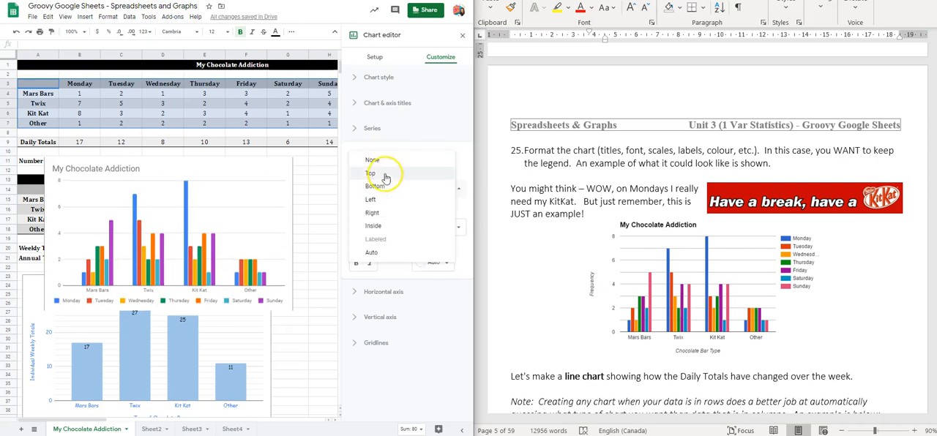
left_click(388, 251)
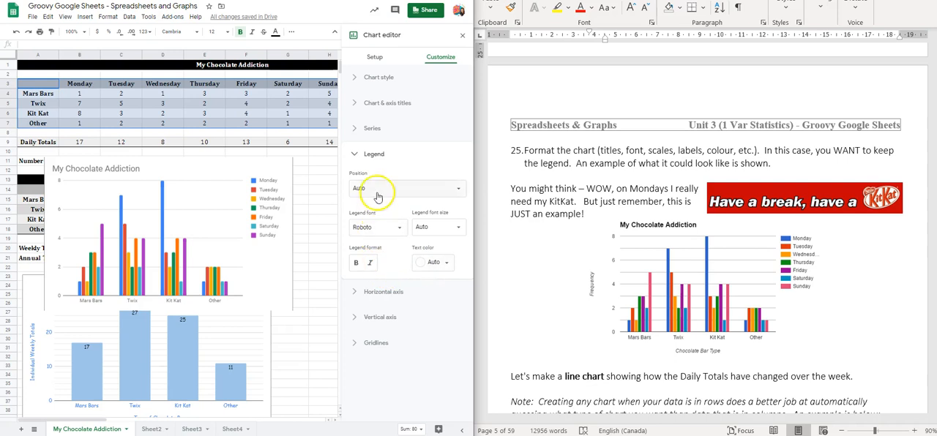
Step: Add the horizontal axis title "Chocolate Bar Type" to the new column chart
left_click(369, 102)
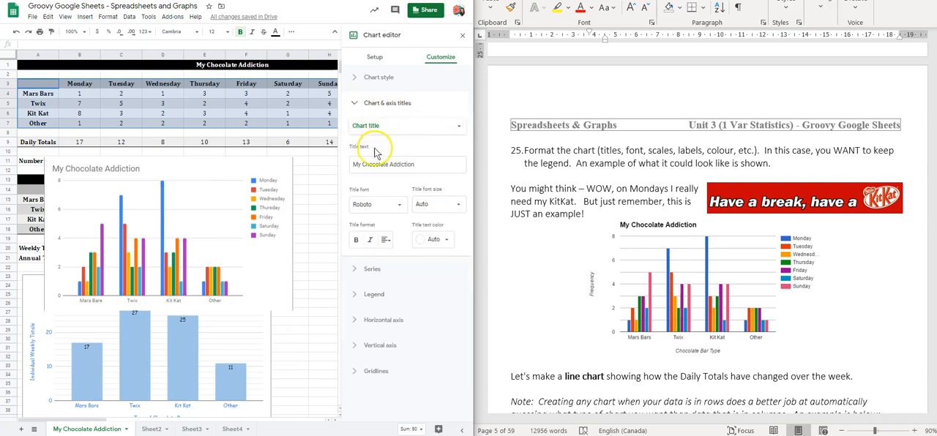
left_click(372, 126)
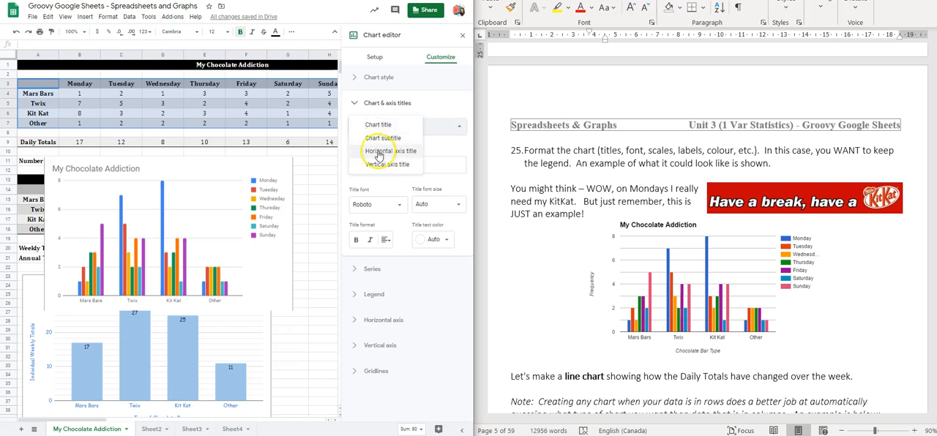
left_click(379, 151)
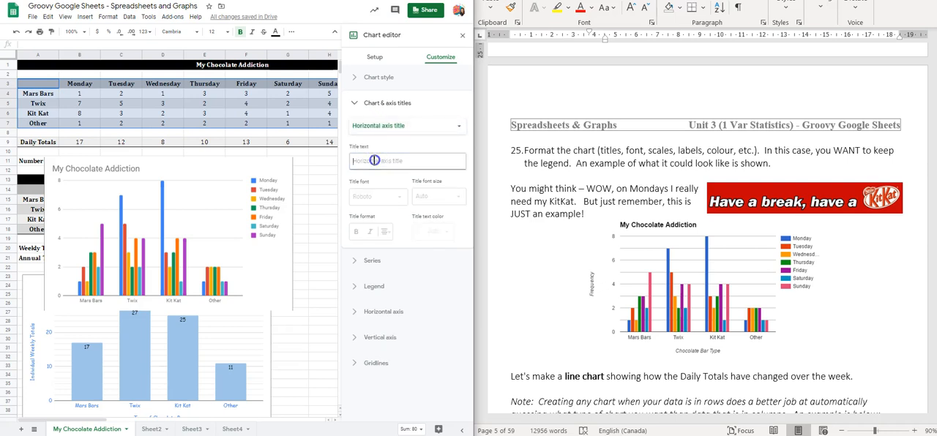
type("Chocolate Bar Type")
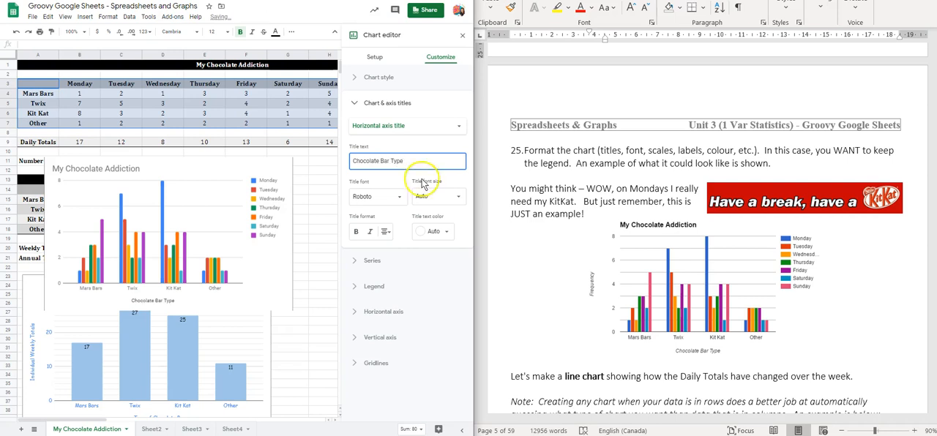
Step: Add the vertical axis title "Frequency" to the new multiple column chart
left_click(378, 106)
left_click(378, 104)
left_click(377, 125)
left_click(374, 127)
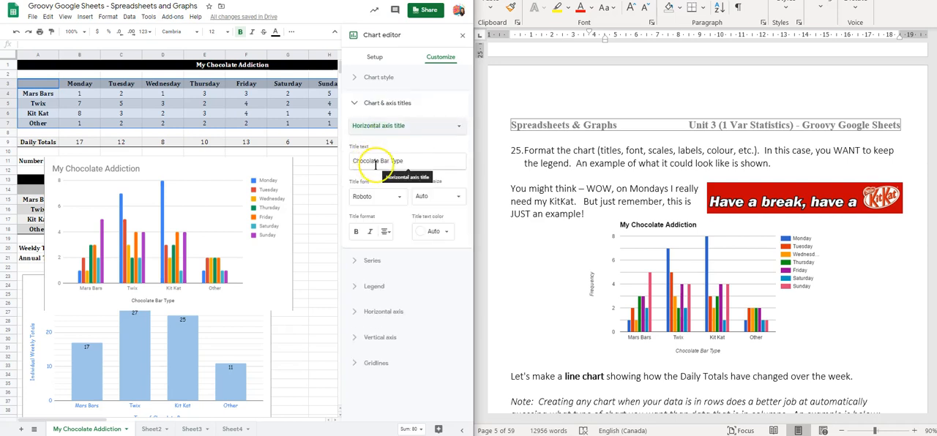
left_click(399, 126)
left_click(394, 141)
left_click(398, 159)
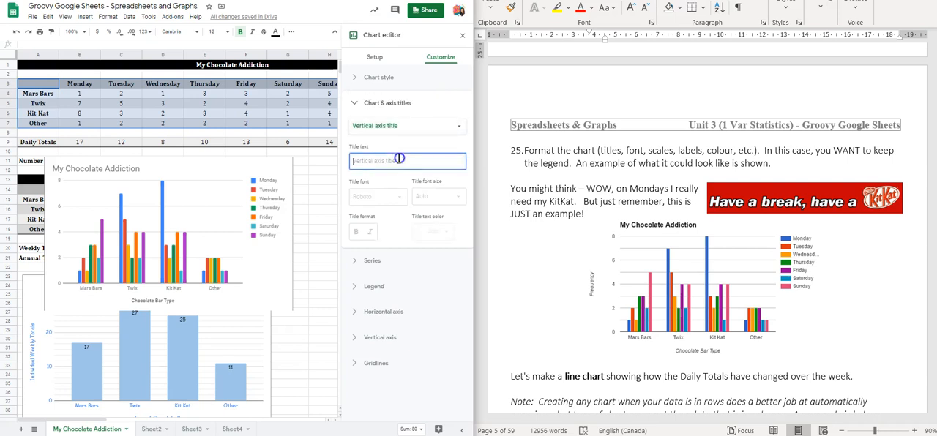
type("requency")
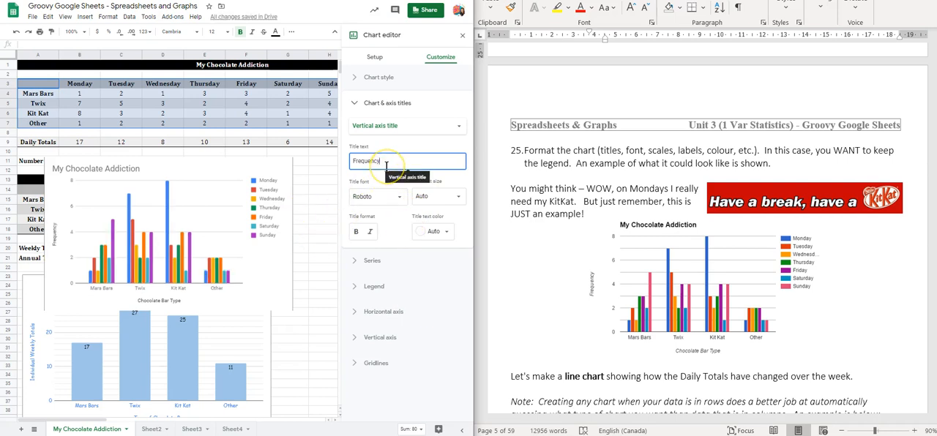
Step: Move the multiple column chart beside the Cost of Addiction table and shift the individual weekly totals chart down, clear of the tables
left_click(275, 272)
scroll(278, 157, "down", 4)
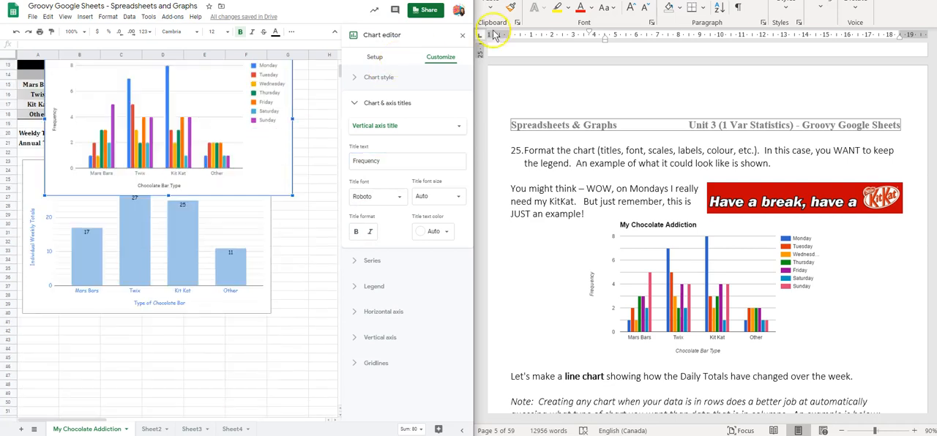
left_click(466, 38)
scroll(212, 151, "up", 4)
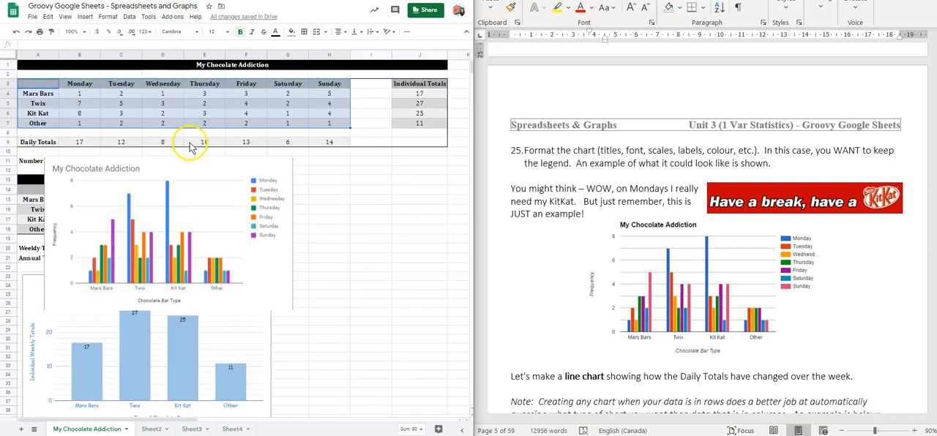
left_click_drag(172, 165, 352, 166)
scroll(176, 275, "down", 2)
left_click(203, 249)
left_click_drag(211, 227, 211, 275)
left_click(355, 309)
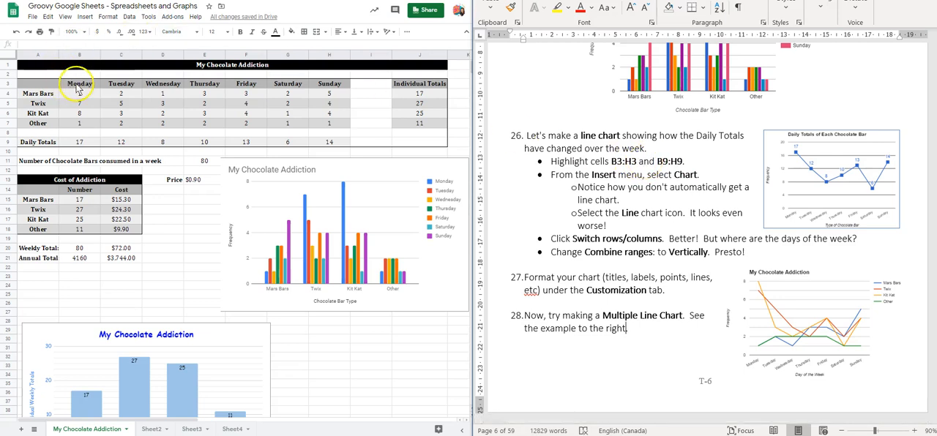
Step: Insert a chart from the day names in B3:H3 and the daily totals in B9:H9
left_click_drag(77, 84, 330, 81)
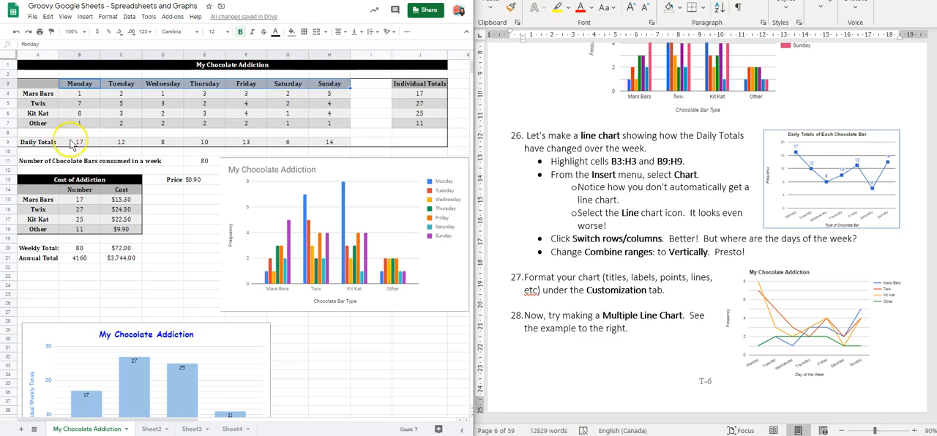
left_click_drag(73, 148, 329, 146)
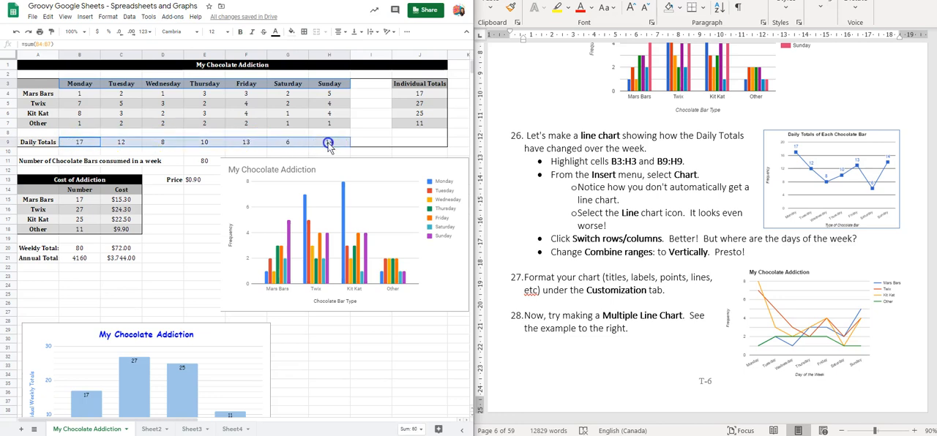
left_click(84, 17)
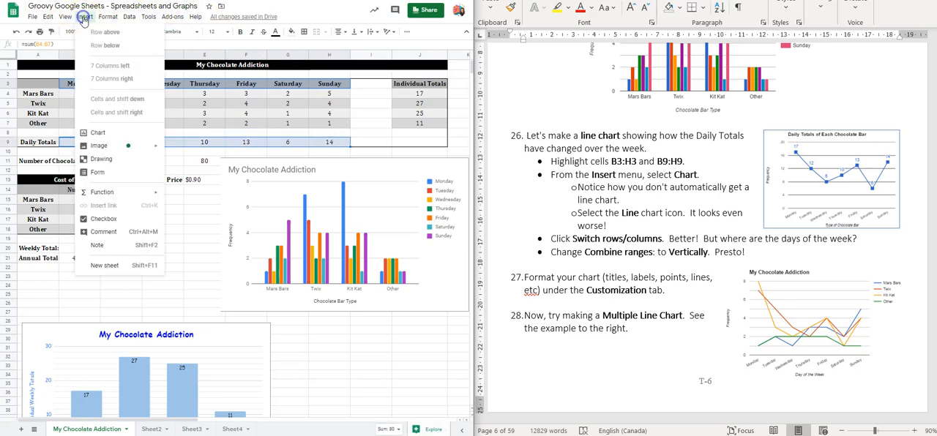
left_click(102, 132)
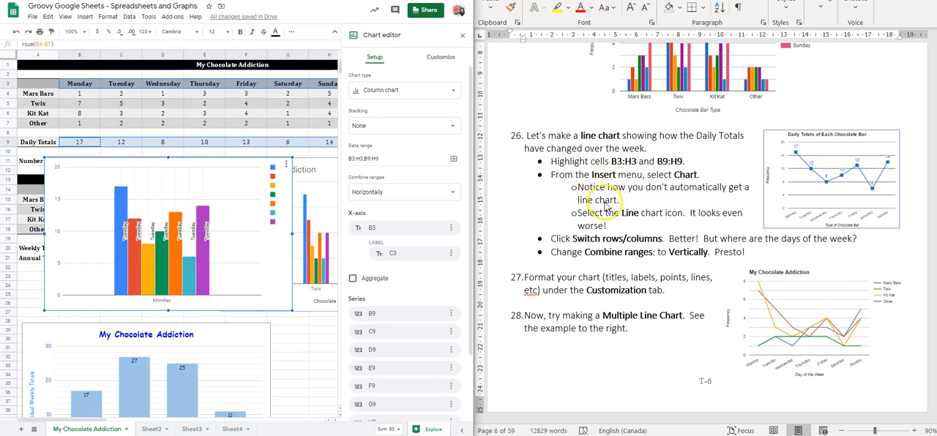
Step: Change the daily totals chart to a Line chart and turn on Switch rows / columns
left_click(380, 94)
left_click(366, 126)
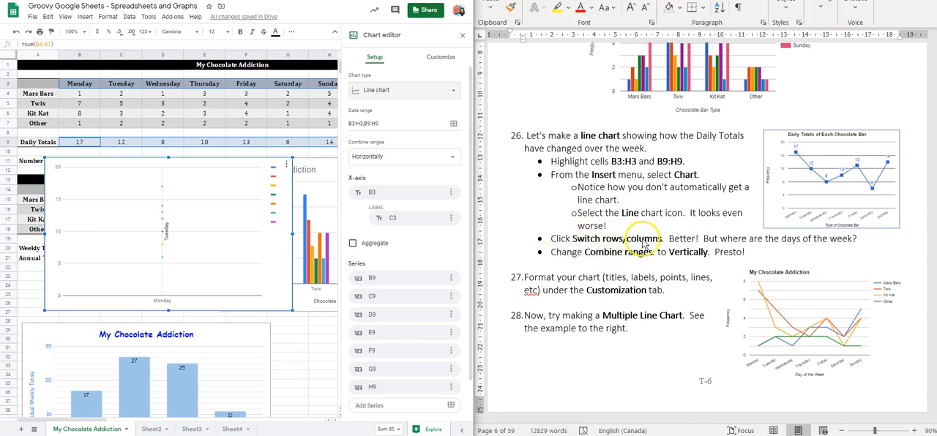
scroll(368, 261, "down", 1)
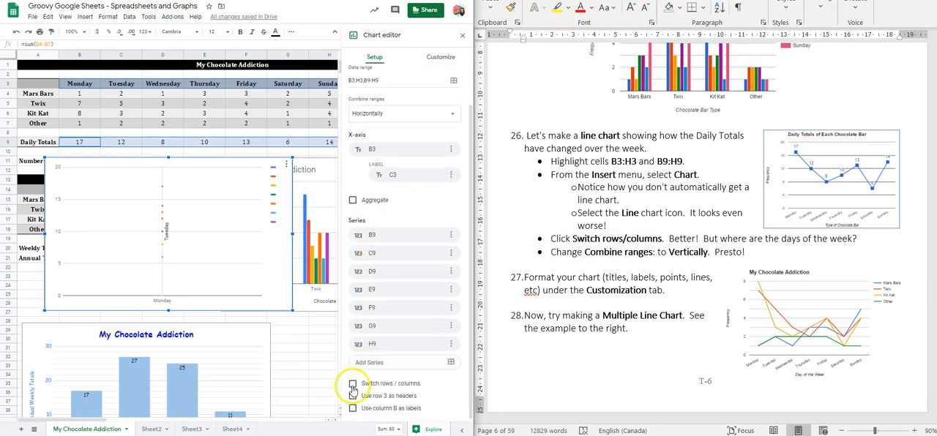
left_click(353, 385)
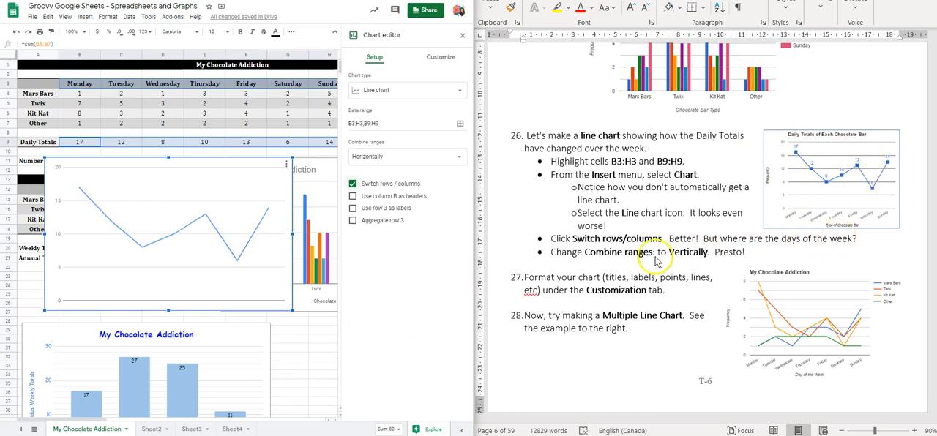
Step: Set the line chart's Combine ranges option to Vertically and move the chart down over the lower part of the weekly totals chart
left_click(378, 157)
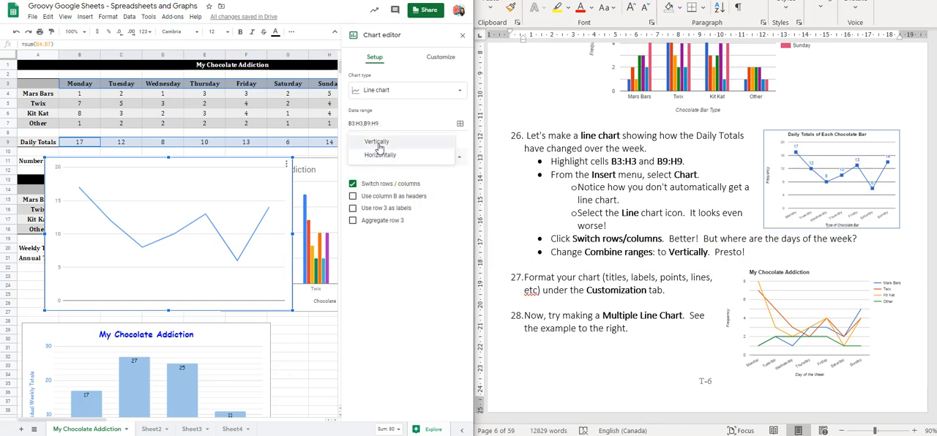
left_click(377, 143)
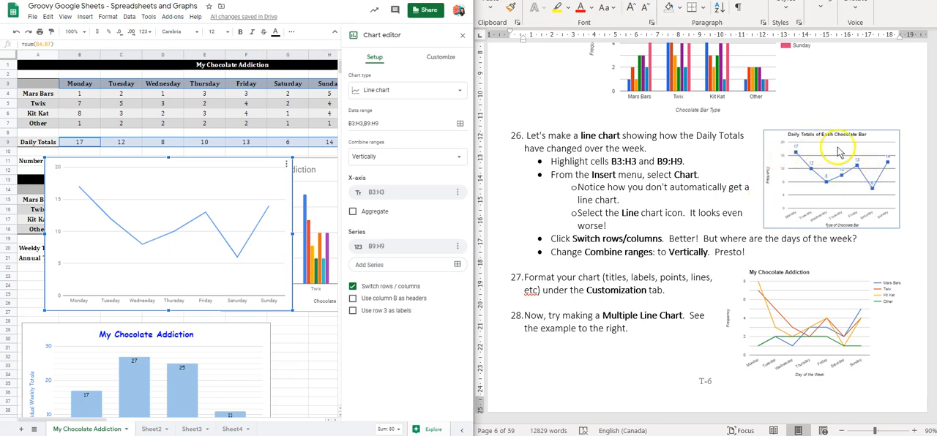
left_click_drag(220, 163, 184, 398)
left_click(669, 258)
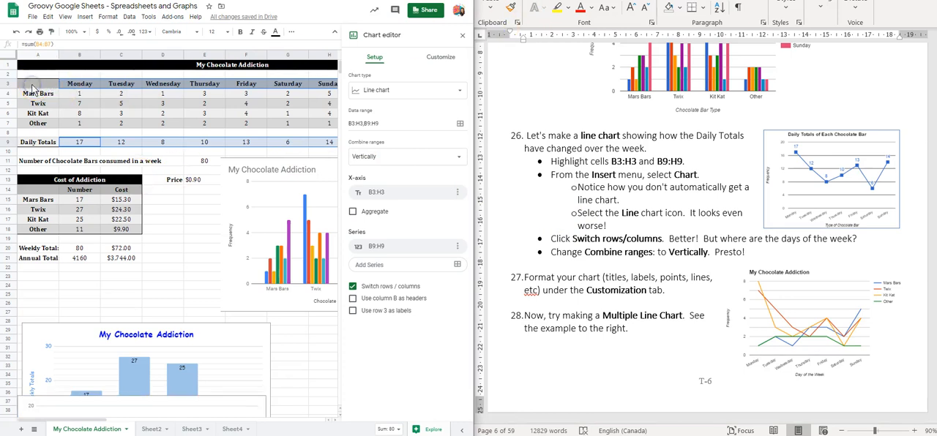
Step: Insert a chart from A3:H7 and change its type to Line chart to make the multiple line chart
left_click(33, 86)
left_click_drag(33, 86, 336, 124)
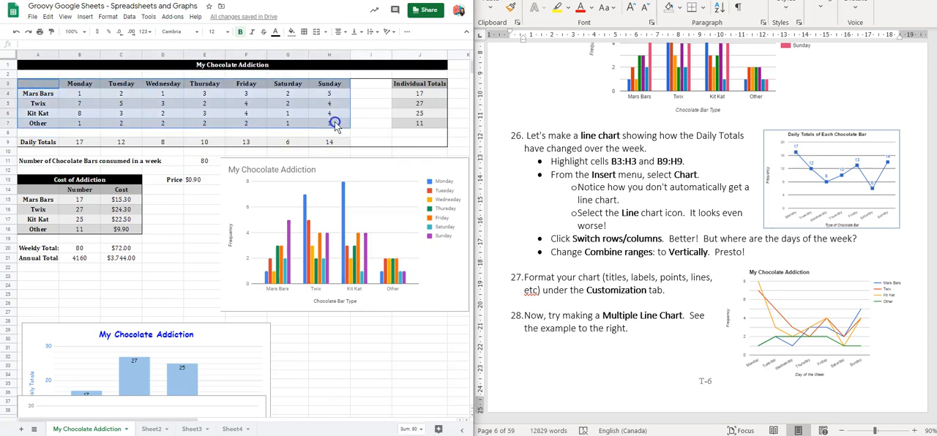
left_click(84, 17)
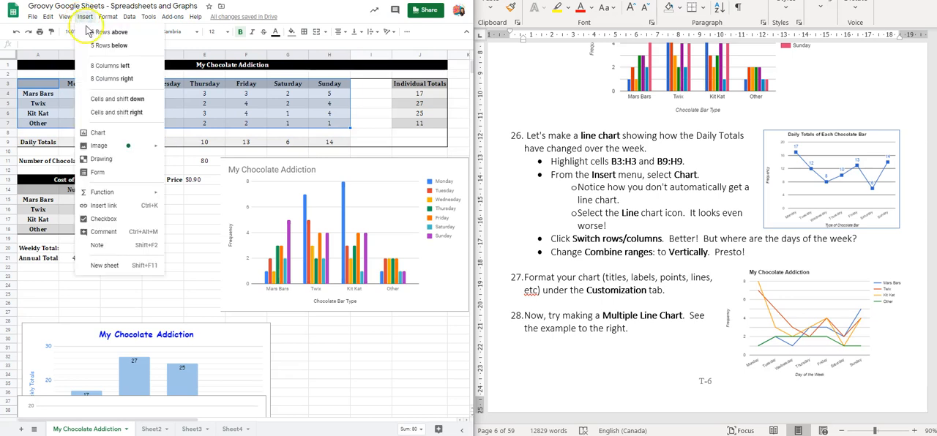
left_click(97, 132)
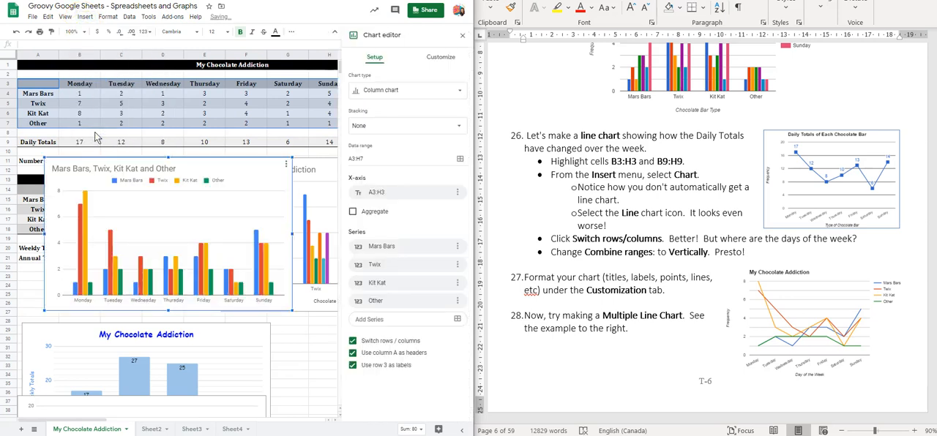
left_click(375, 90)
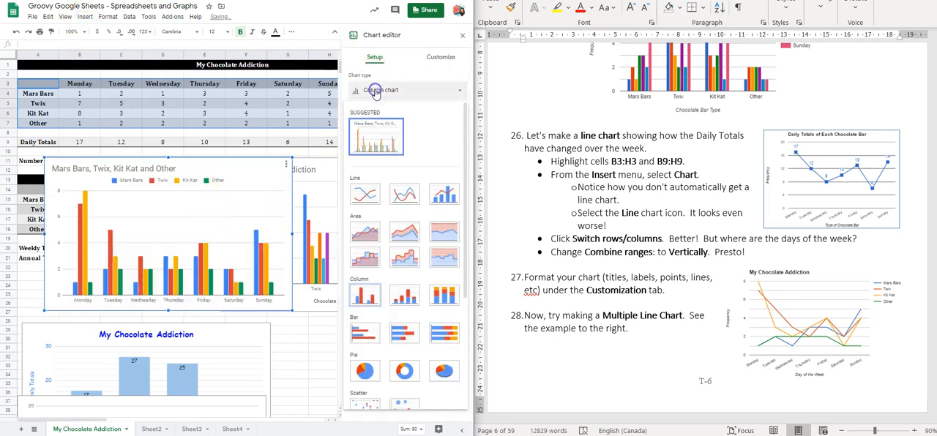
left_click(364, 193)
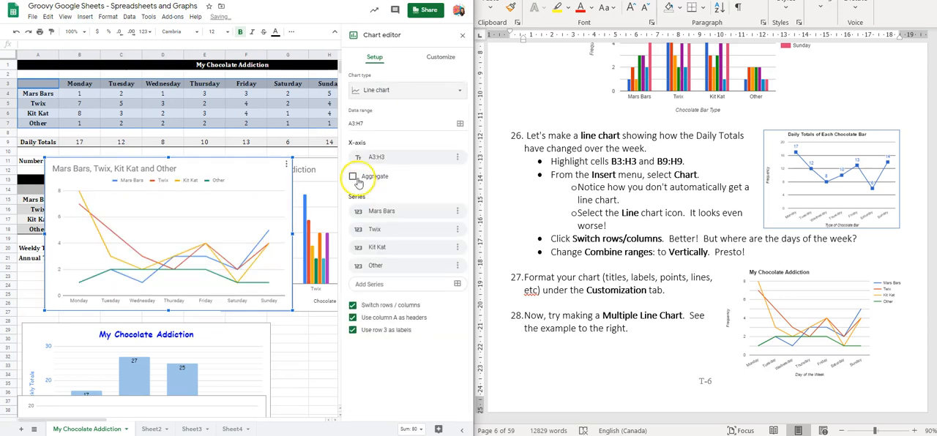